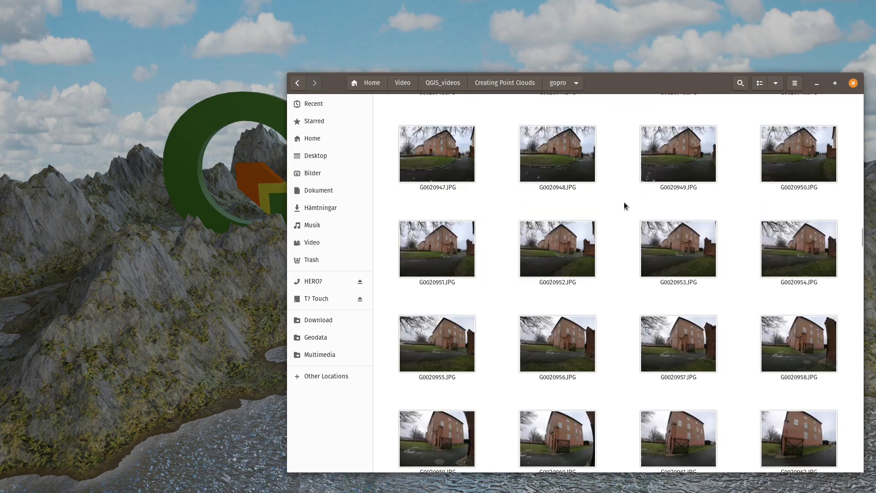
Look through the building photos in the gopro folder
scroll(624, 203, "down", 12)
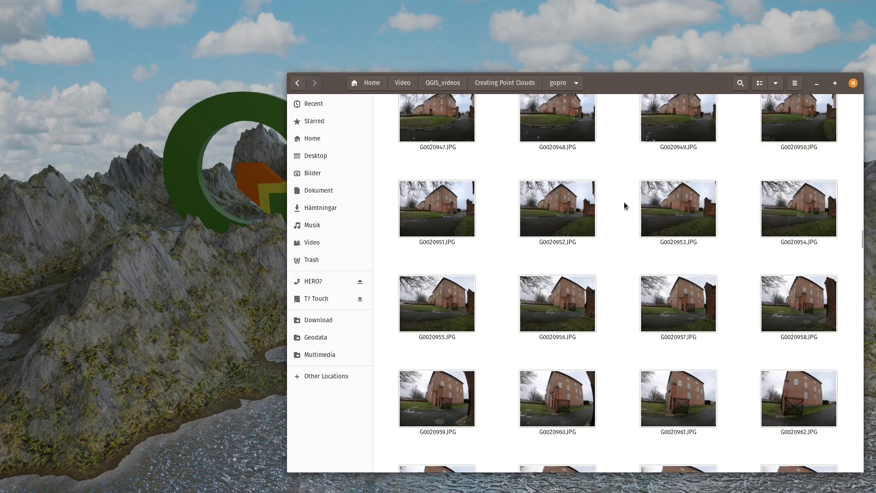
scroll(624, 203, "down", 10)
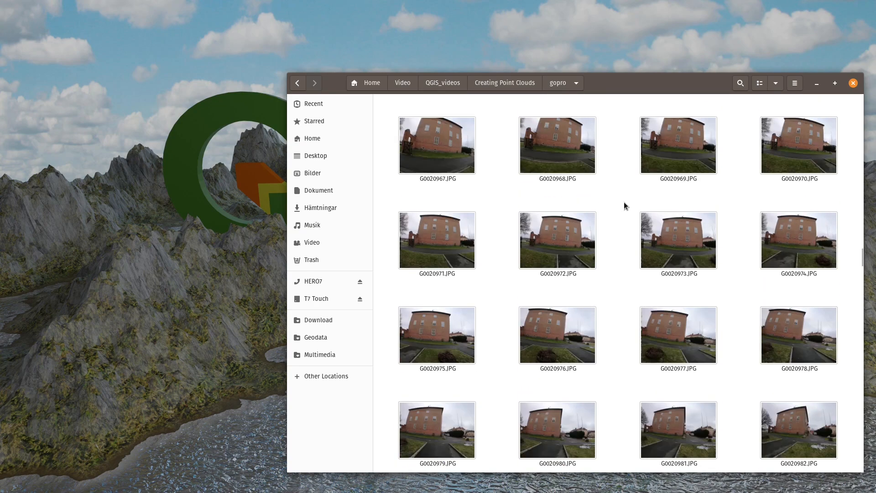
scroll(625, 203, "down", 8)
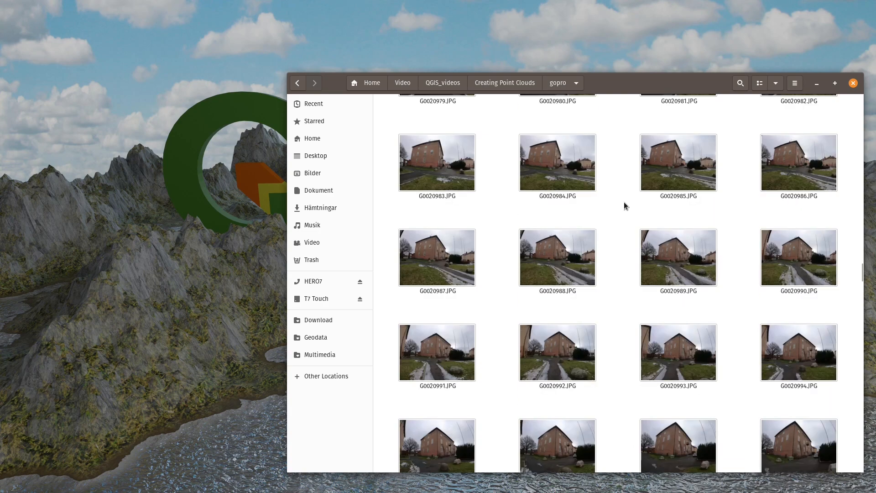
scroll(623, 338, "down", 5)
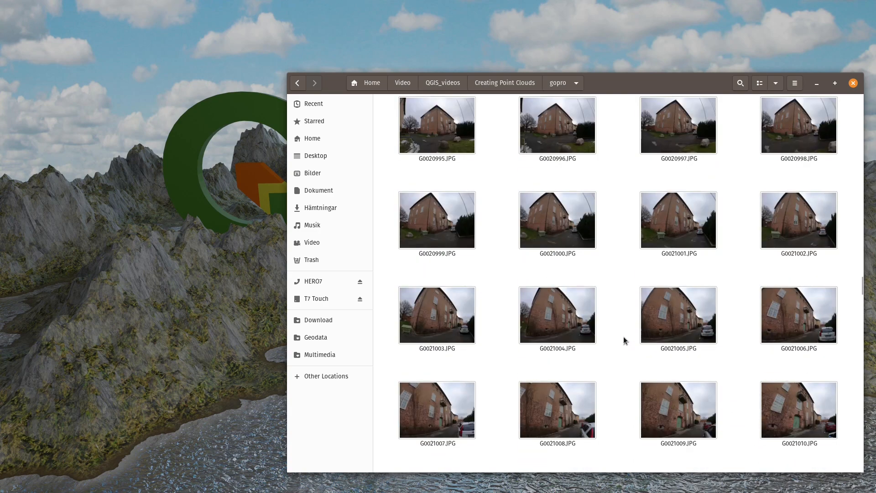
scroll(618, 353, "down", 3)
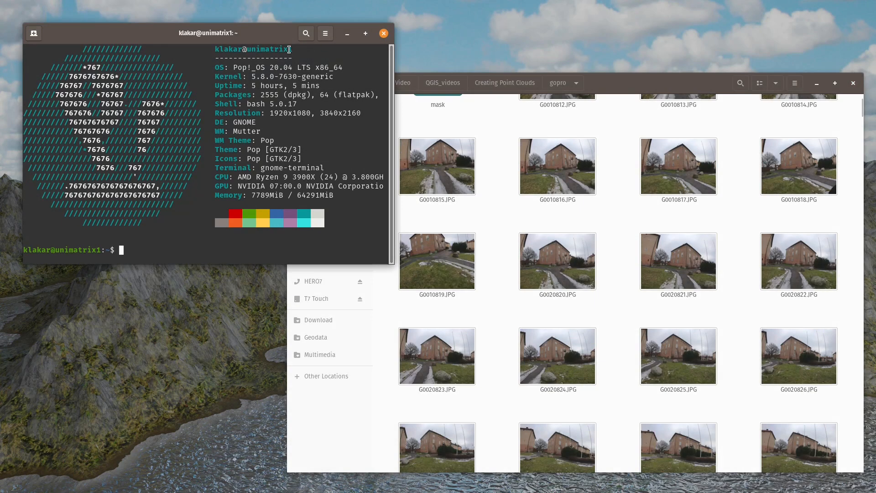
In the terminal, change to the directory Video/QGIS_videos/Creating Point Clouds/gopro and list its files
left_click_drag(152, 32, 154, 68)
key("Up")
key("Up")
key("Up")
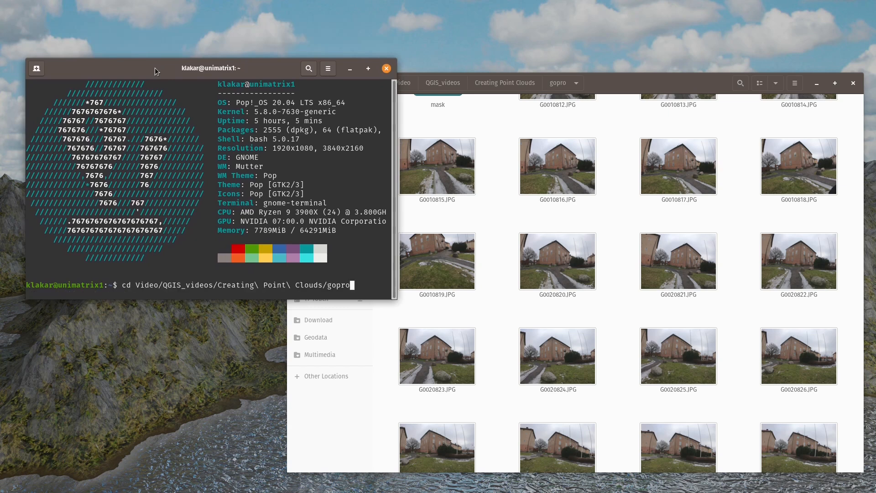
key("Return")
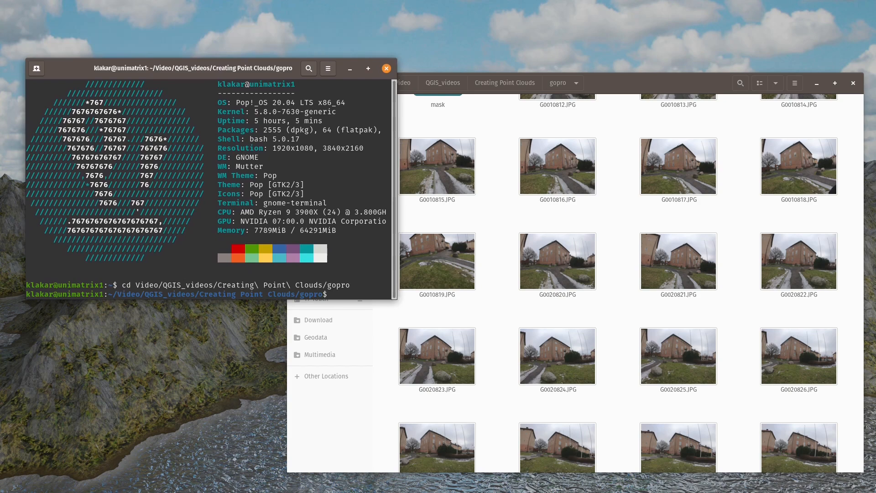
type("ls")
key("Return")
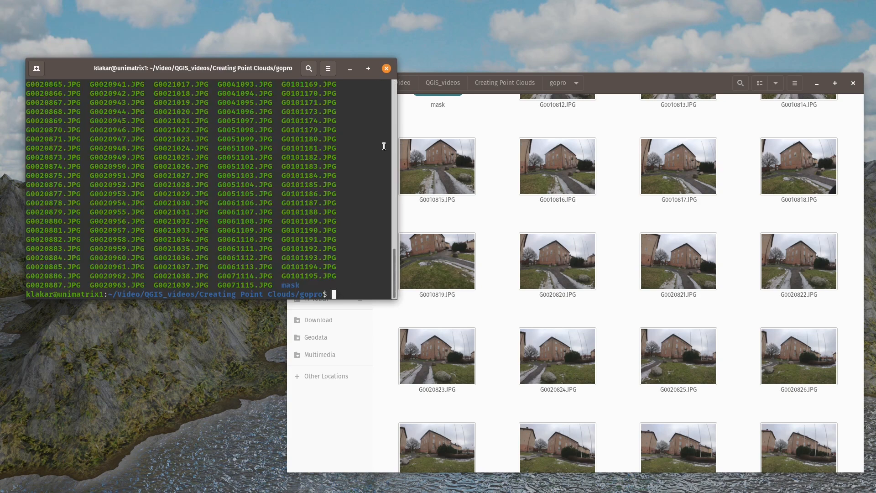
Switch to the file manager and view the mask subfolder at the start of the gopro folder
left_click(672, 86)
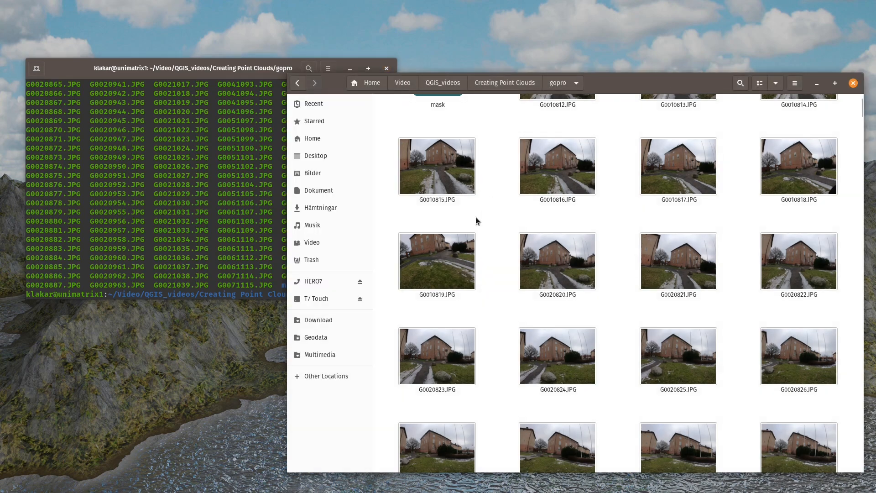
scroll(474, 224, "down", 2)
scroll(480, 246, "up", 5)
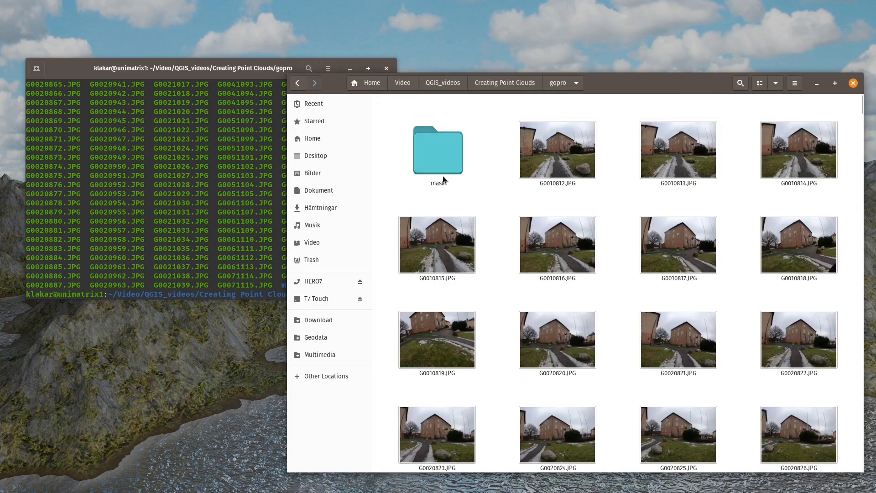
In the terminal, recall the convert loop with -brightness-contrast 25%, correct its file pattern to *.JPG and run it to write _mask.jpg copies into mask/
left_click(73, 67)
key("Up")
key("Up")
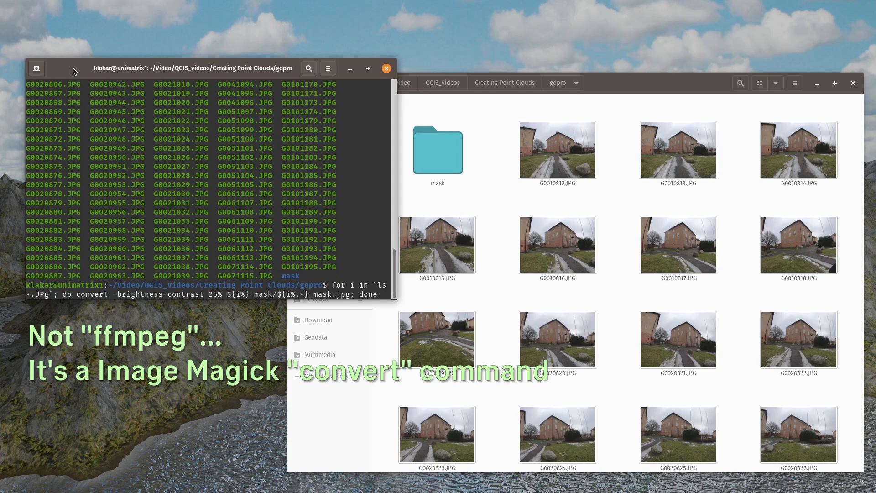
key("Left")
key("Left")
key("Left")
key("Left")
key("Left")
key("Left")
key("Left")
key("Left")
key("Left")
key("Left")
key("Left")
key("Left")
key("Left")
key("Left")
key("Left")
key("Left")
key("Left")
key("Left")
key("Left")
key("Left")
key("Left")
key("Left")
key("Left")
key("Left")
key("Left")
key("Left")
key("Left")
key("Left")
key("Left")
key("Left")
key("Left")
key("Left")
key("Left")
key("Left")
key("Left")
key("Left")
key("Left")
key("Left")
key("Left")
key("Left")
key("BackSpace")
type("G")
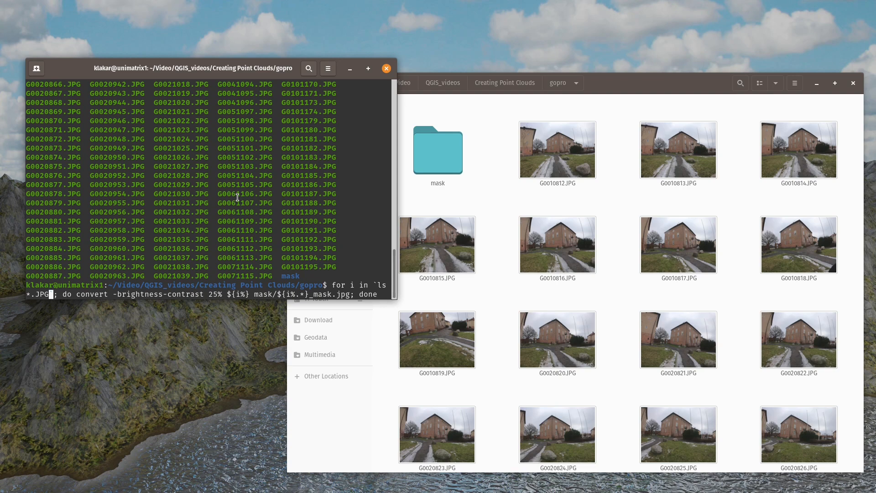
key("Return")
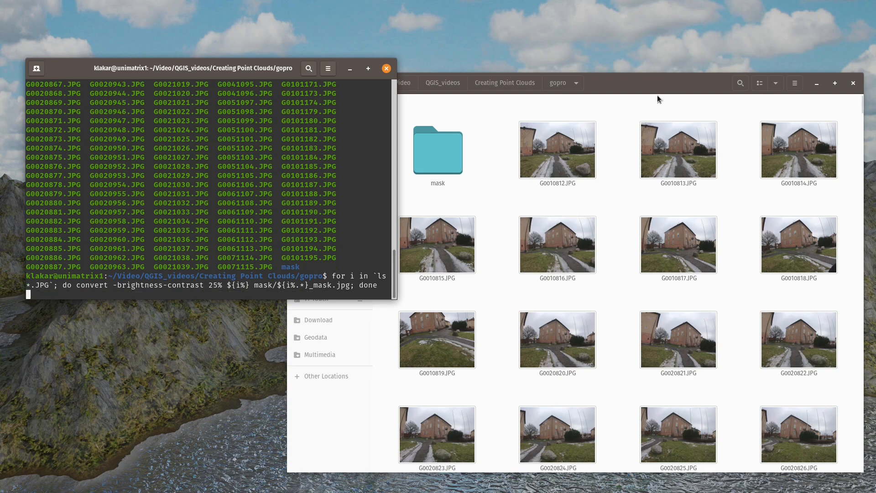
Open the mask folder in the file manager and load G0010812_mask.jpg into Krita
double_click(450, 154)
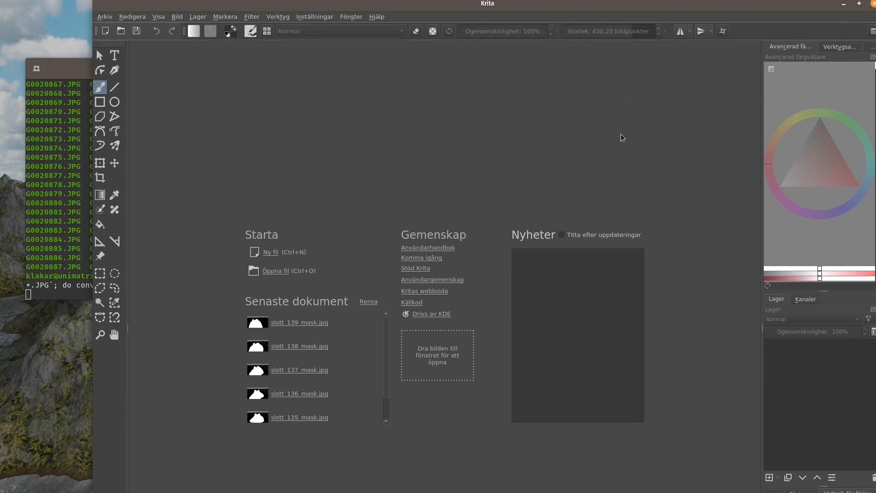
left_click_drag(565, 7, 585, 104)
left_click_drag(115, 95, 279, 305)
left_click_drag(473, 320, 205, 56)
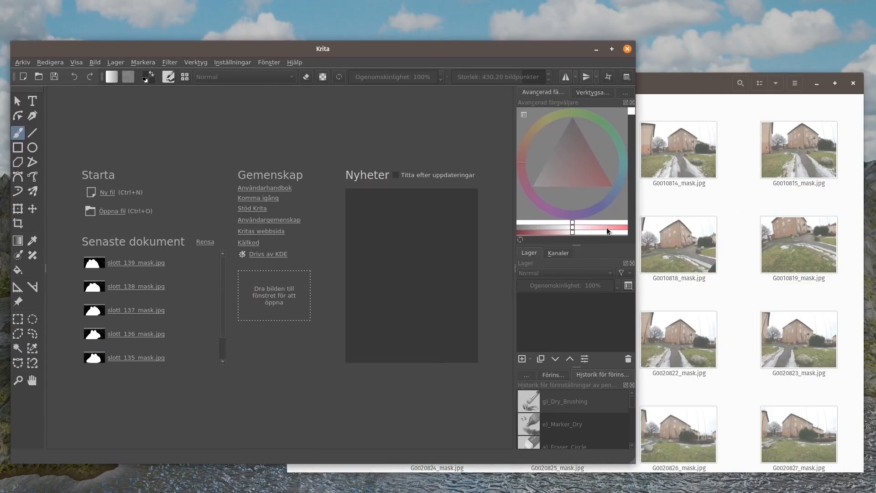
left_click(693, 86)
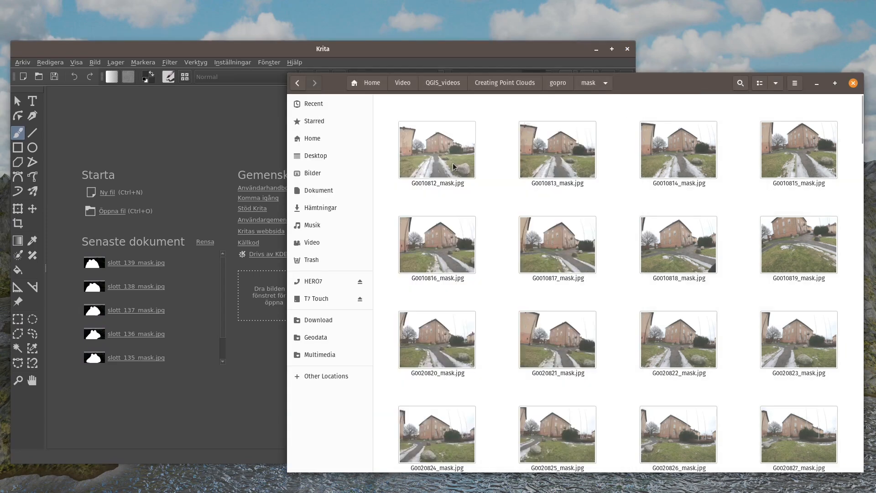
left_click_drag(454, 164, 224, 188)
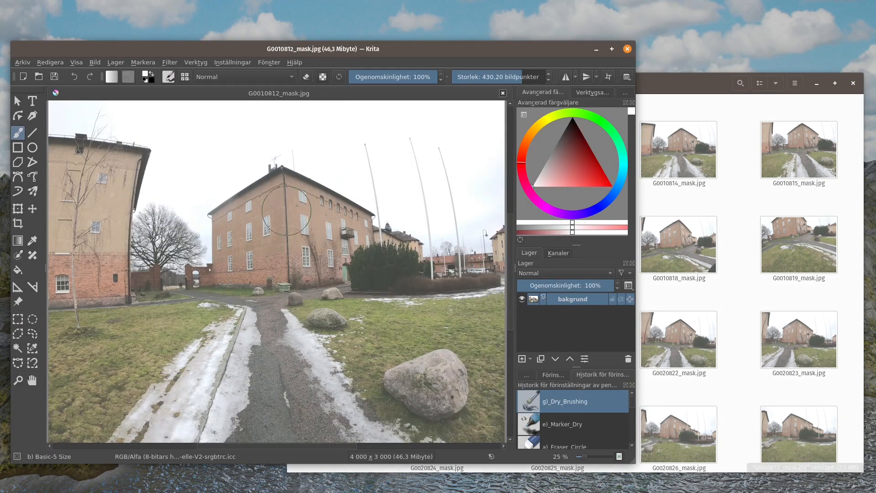
Paint the sky above the buildings black with the brush and save the image at 80% JPEG quality, closing Krita
left_click(573, 119)
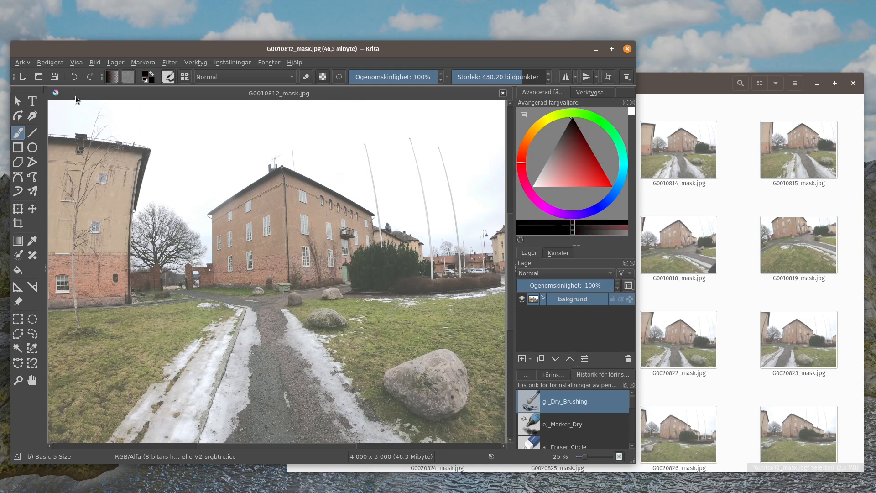
mouse_move(69, 111)
left_mouse_down()
mouse_move(484, 130)
mouse_move(427, 114)
mouse_move(228, 105)
mouse_move(448, 190)
mouse_move(495, 158)
mouse_move(508, 206)
mouse_move(445, 204)
mouse_move(327, 135)
mouse_move(213, 145)
mouse_move(189, 158)
mouse_move(180, 141)
mouse_move(301, 139)
left_mouse_up()
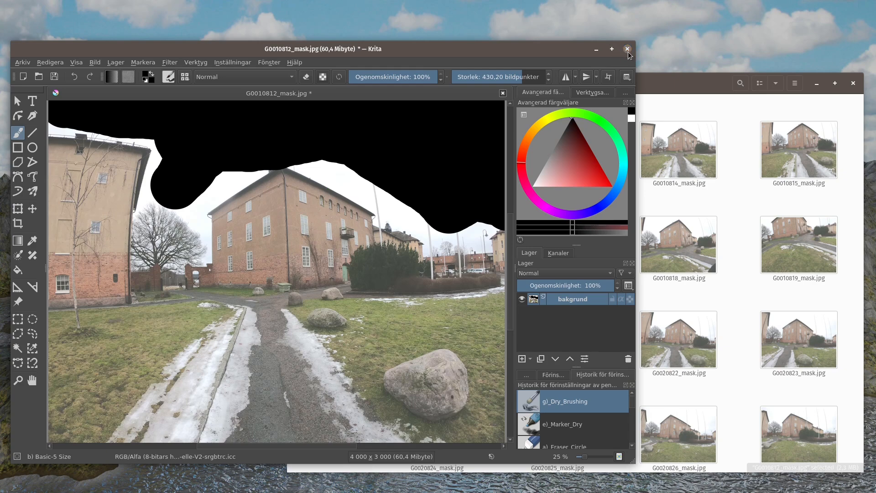
key("ctrl+s")
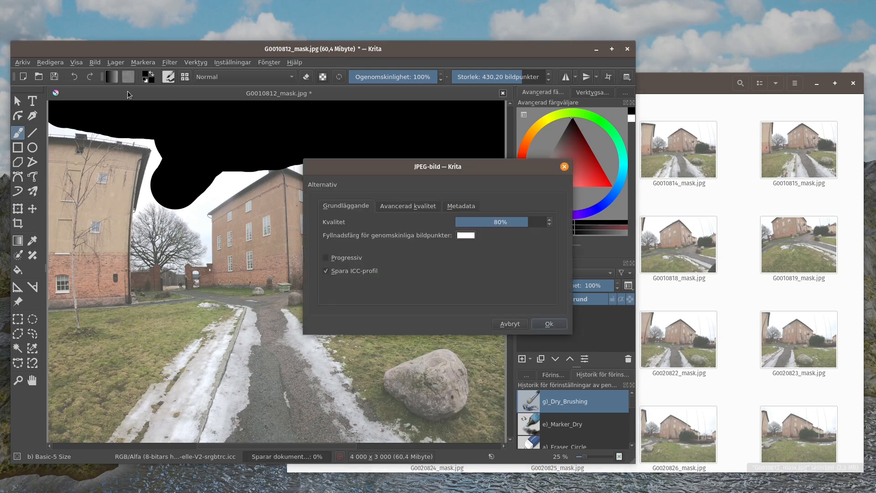
key("Return")
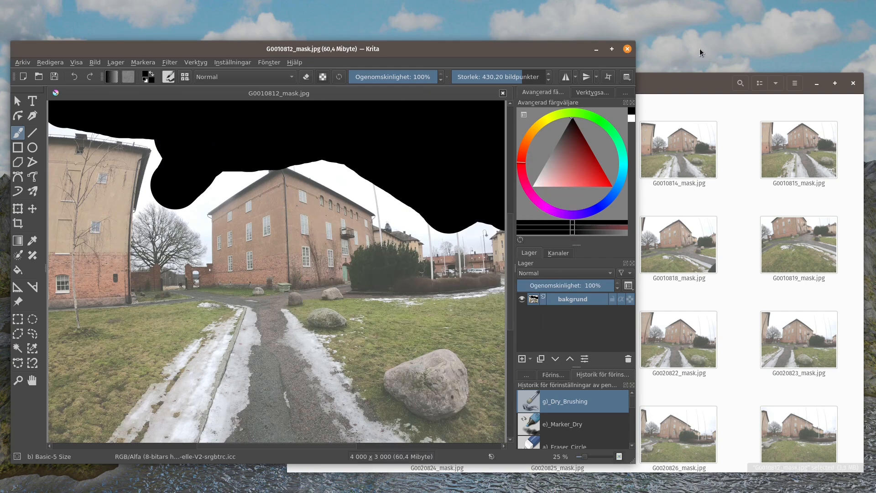
left_click(628, 48)
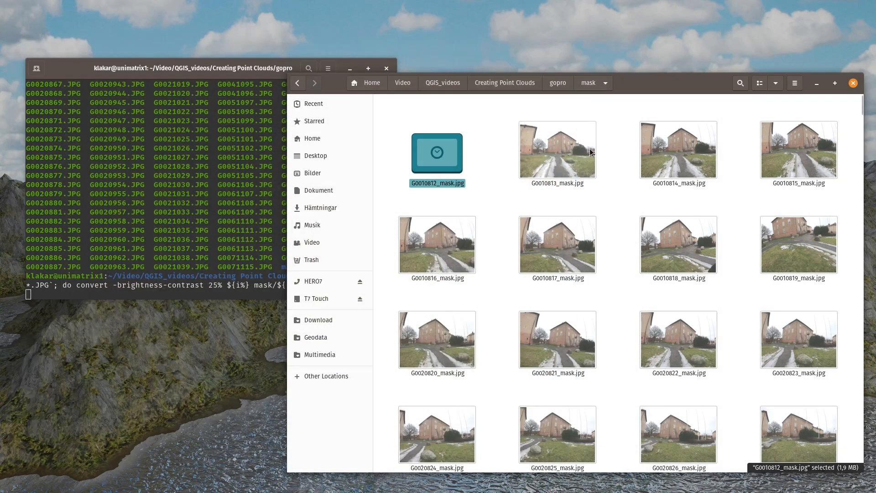
In the mask folder, delete the images from G0010813_mask.jpg onward, keeping the painted G0010812_mask.jpg
left_click(590, 153)
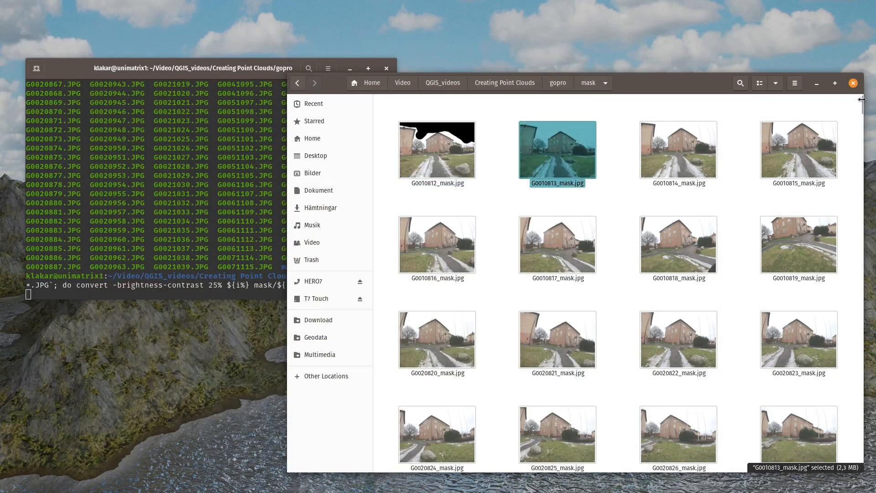
key("shift+End")
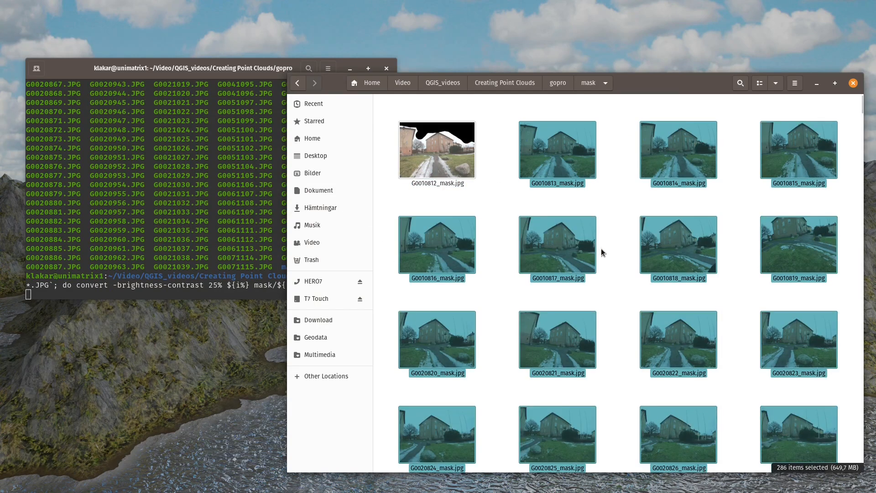
key("Delete")
left_click(555, 165)
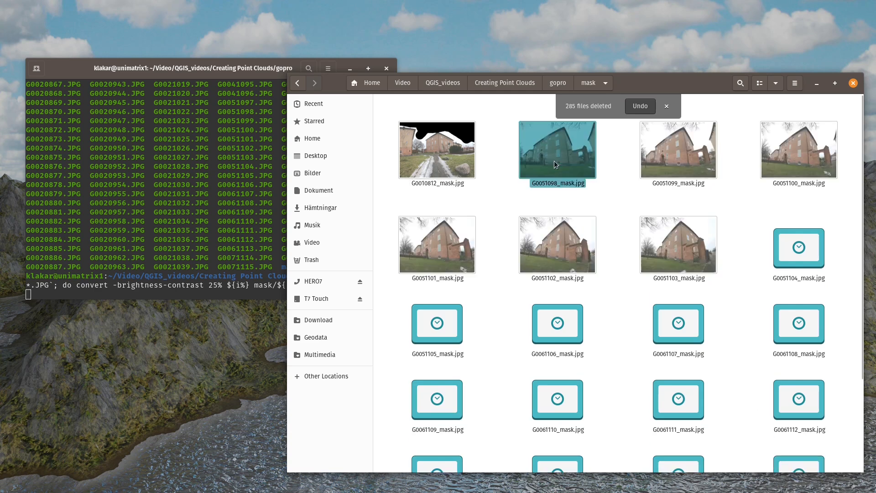
Stop the running convert loop in the terminal
left_click(172, 69)
key("ctrl+c")
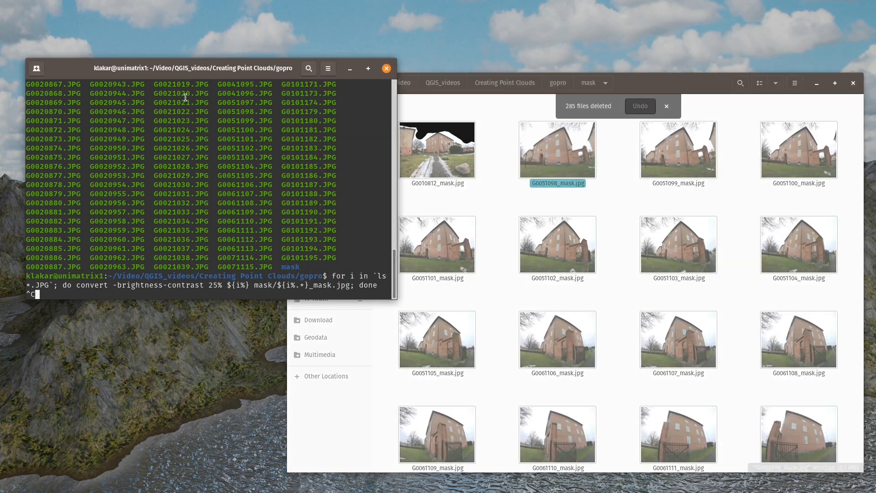
key("ctrl+x")
key("ctrl+z")
Delete all remaining images in the mask folder except G0010812_mask.jpg
left_click(676, 87)
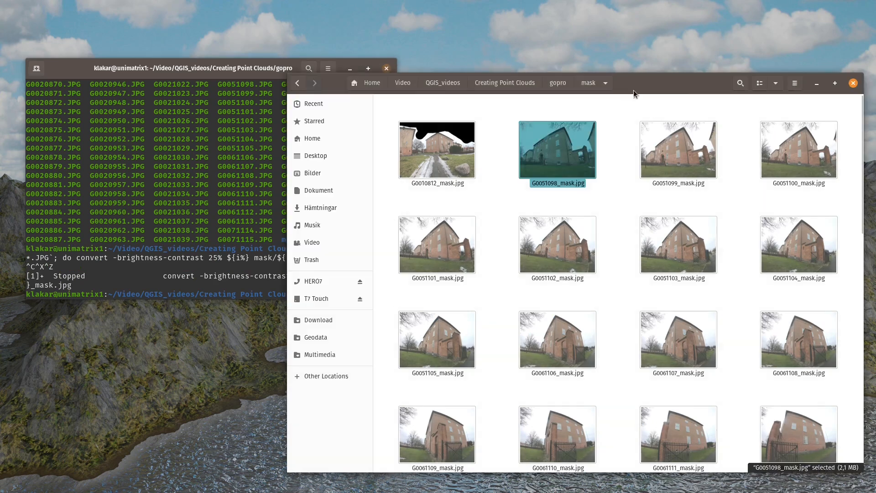
key("ctrl+a")
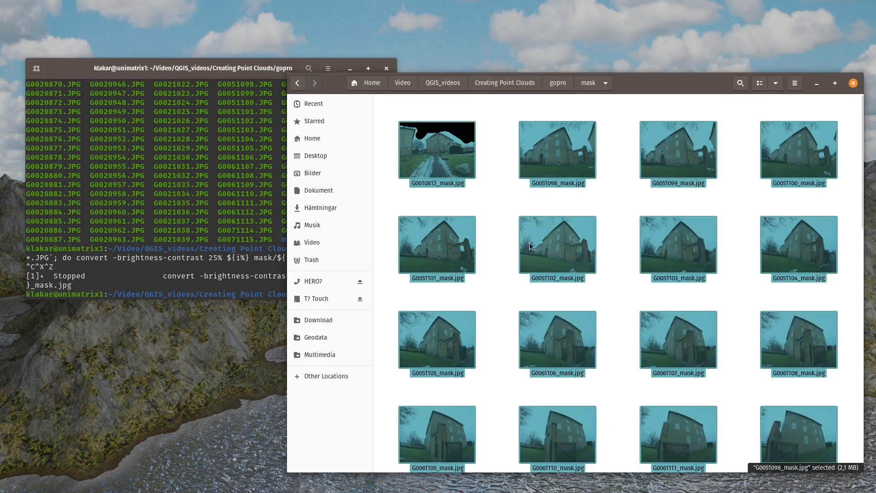
left_click(442, 152, "ctrl")
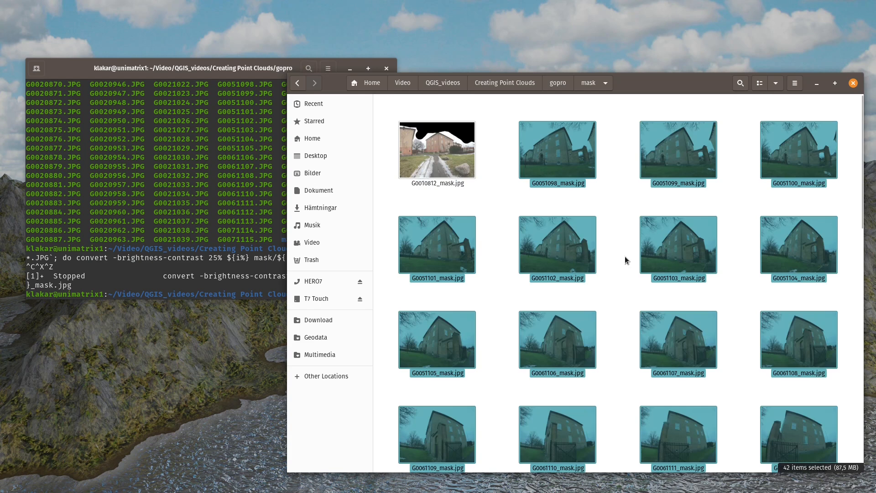
key("Delete")
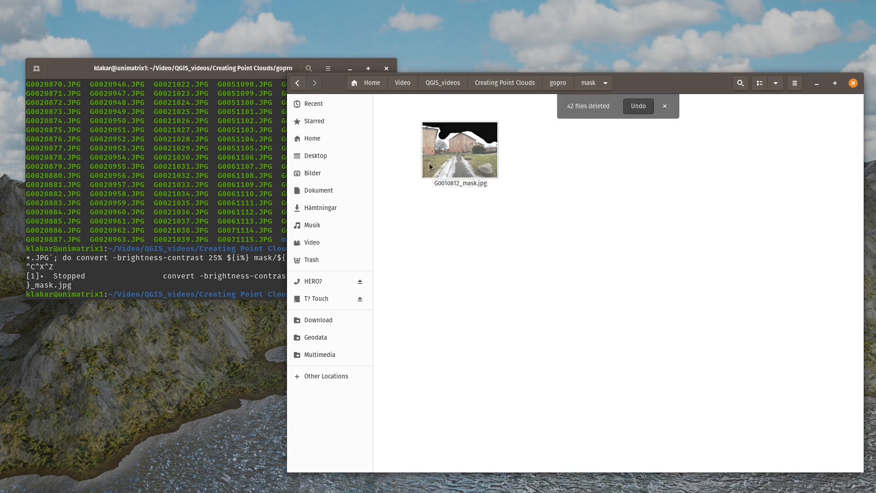
Change the terminal's working directory to mask/
left_click(206, 68)
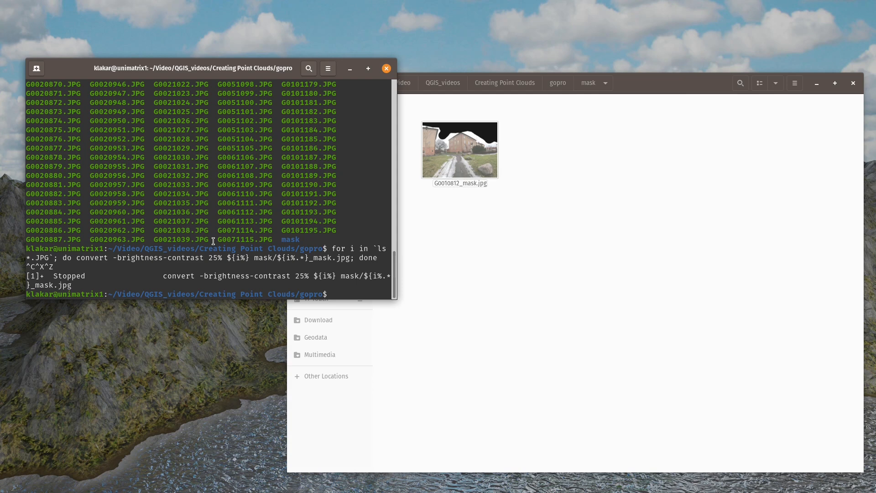
type("cd mask/")
key("Return")
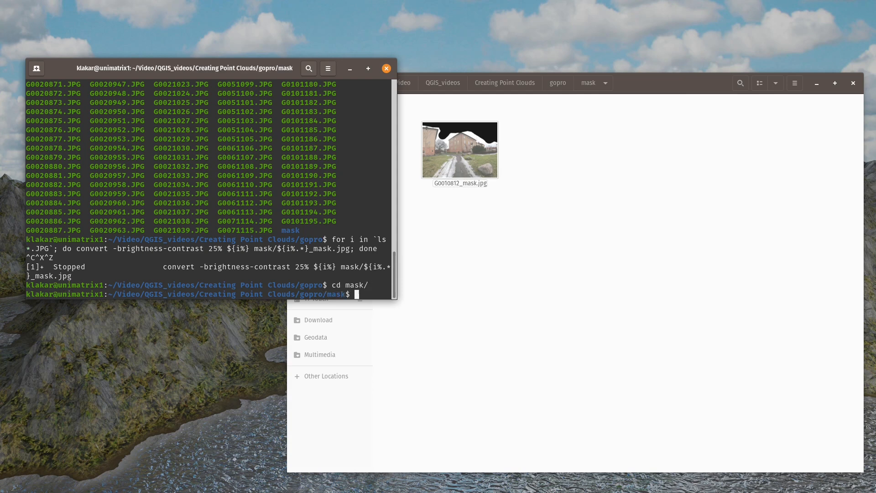
In the mask folder, run the loop for i in `ls *.jpg`; do convert -threshold 5% ${i%} ../${i%}; done in the terminal
key("Up")
key("Up")
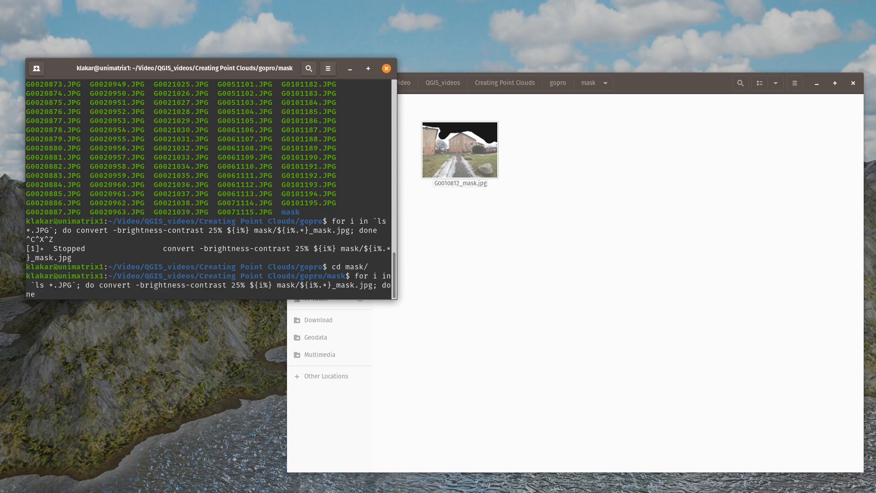
key("Up")
key("Up")
key("Up")
key("Up")
key("Up")
key("Up")
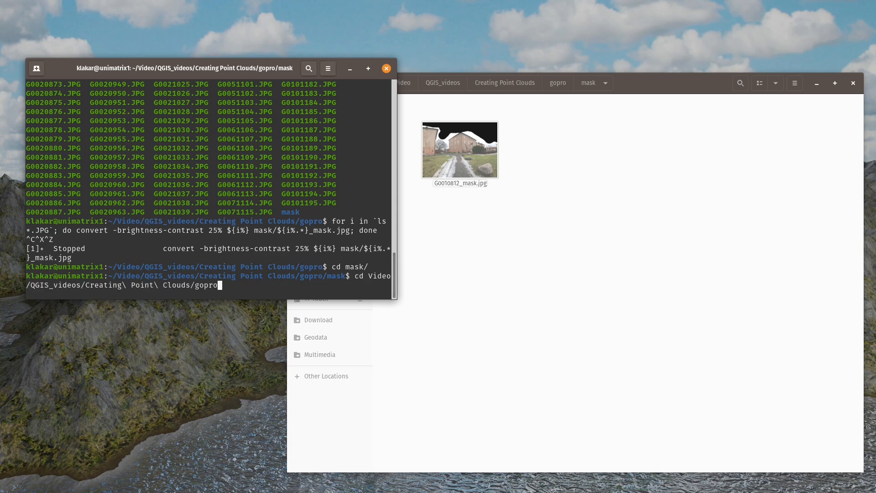
key("Up")
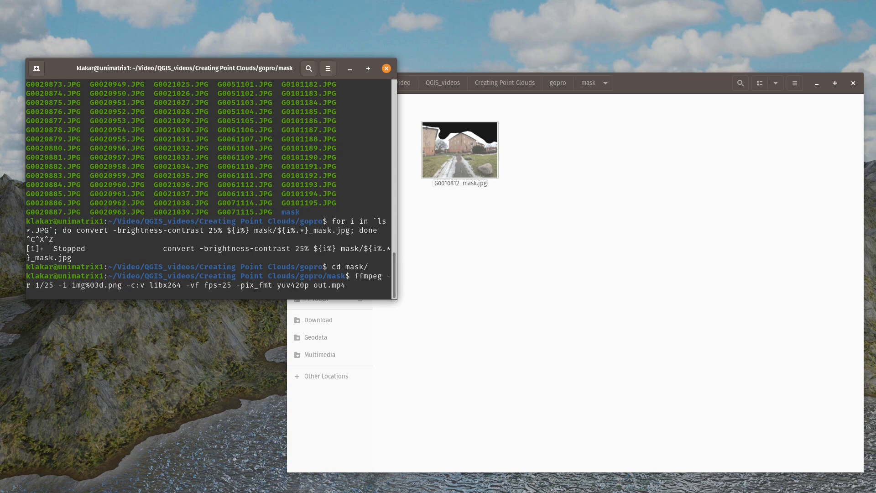
key("Down")
key("Down")
key("Down")
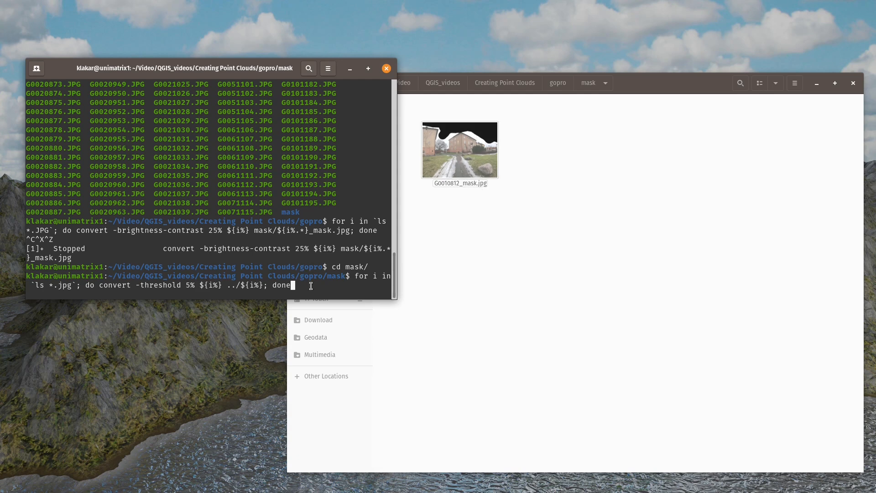
key("Return")
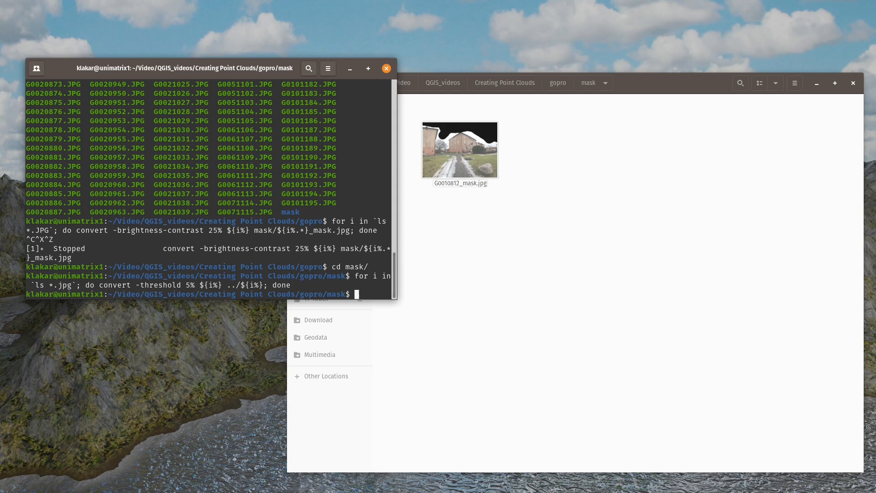
Inspect the thresholded G0010812_mask.jpg in the gopro folder and delete it from there
left_click(686, 87)
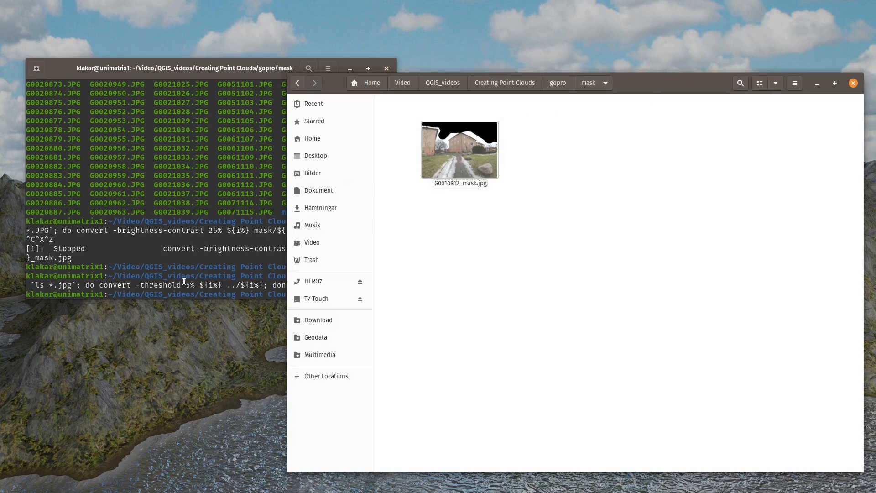
left_click(560, 84)
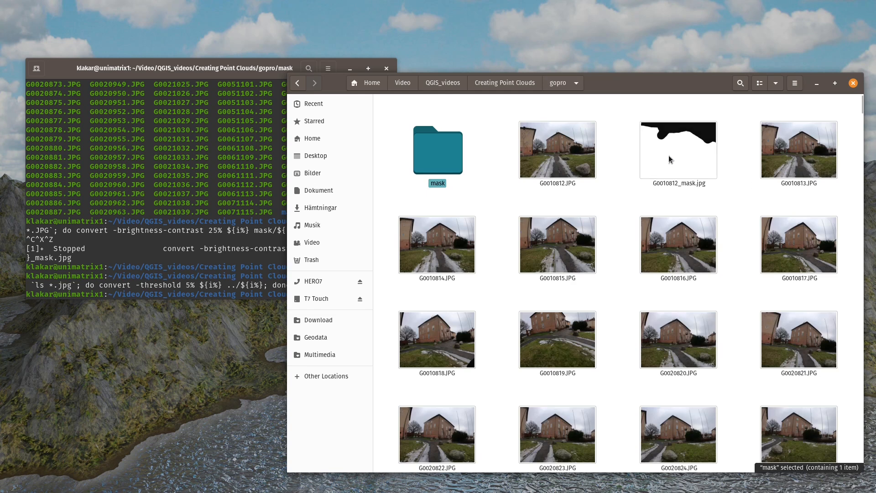
left_click(667, 187)
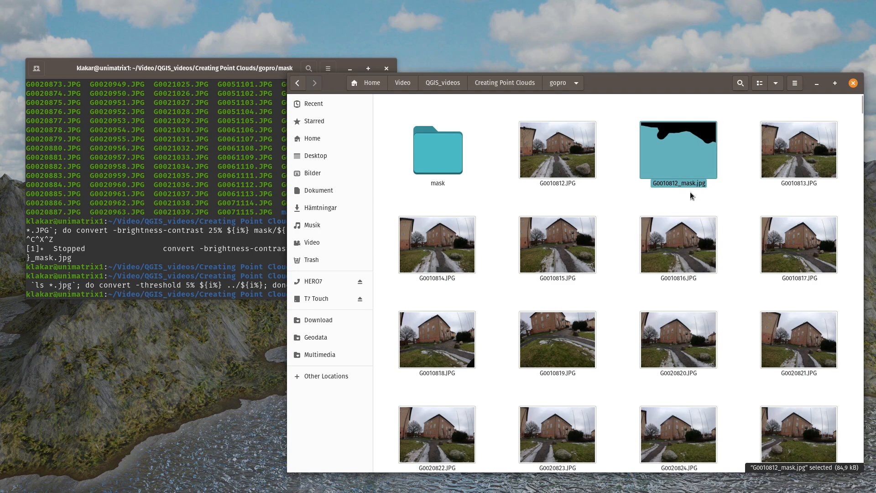
left_click(740, 198)
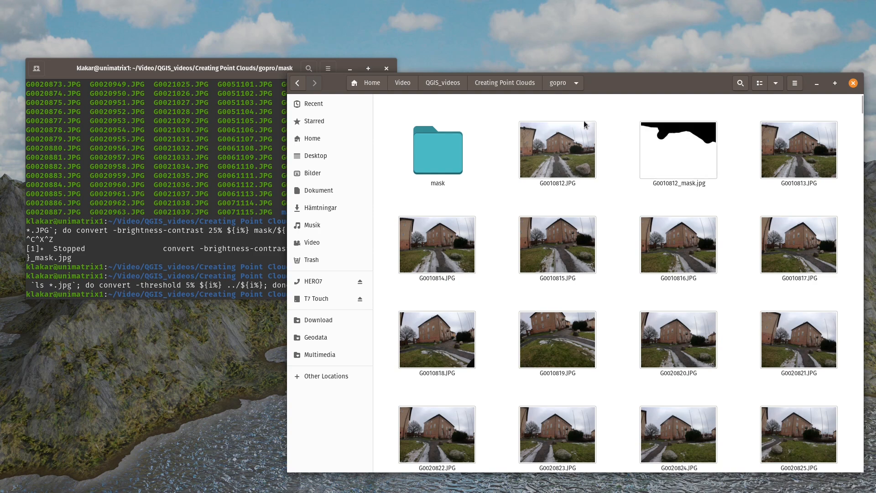
left_click(683, 155)
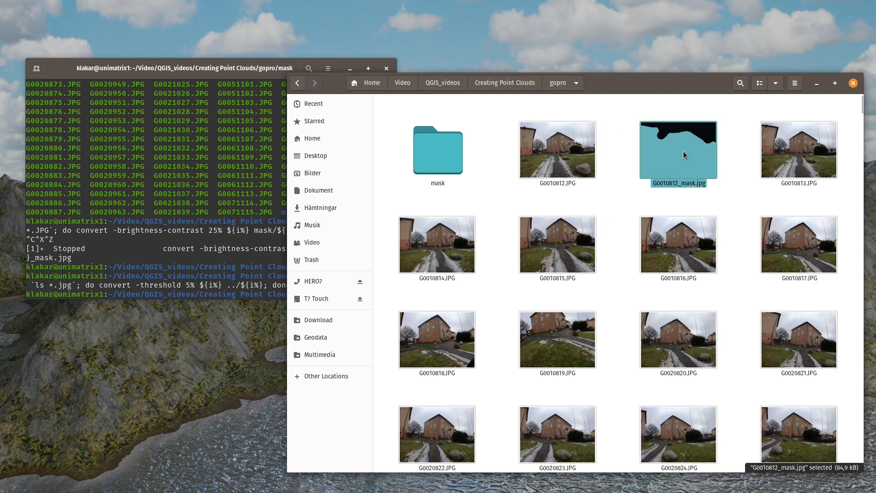
key("Delete")
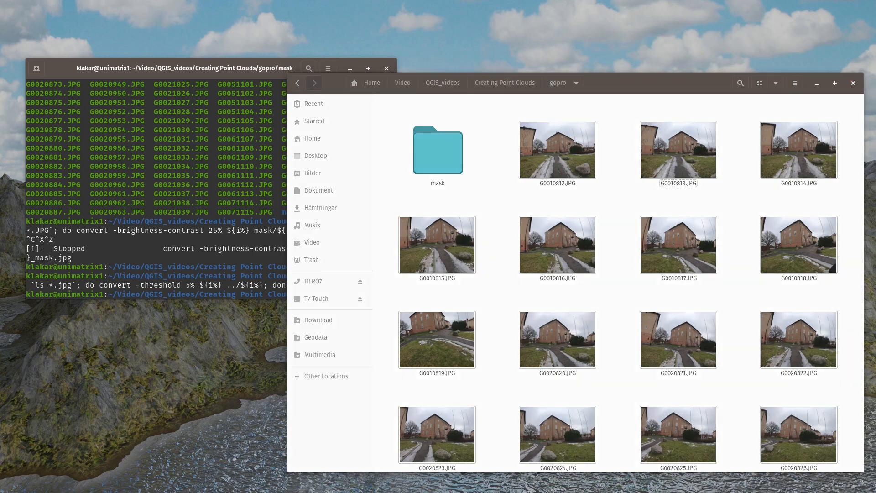
Switch to the WebODM dashboard in the browser and create a new project named QGIS PC Test
key("alt+Tab")
left_click_drag(359, 25, 355, 60)
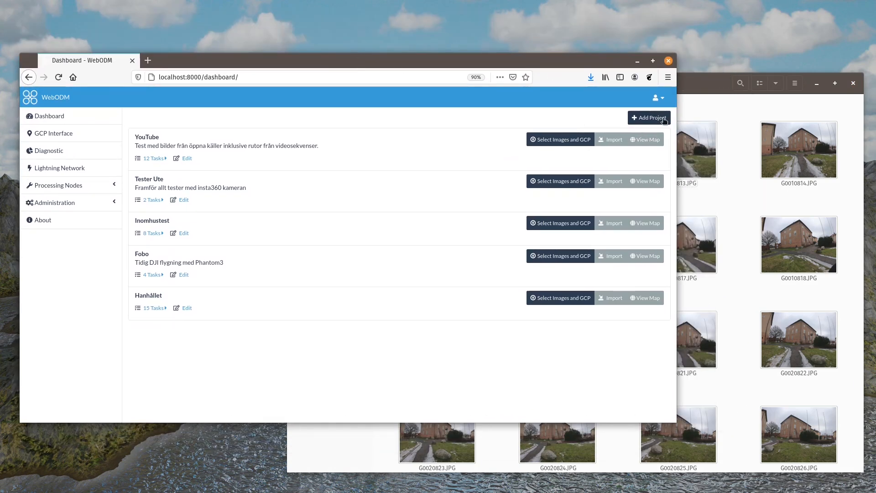
left_click(649, 118)
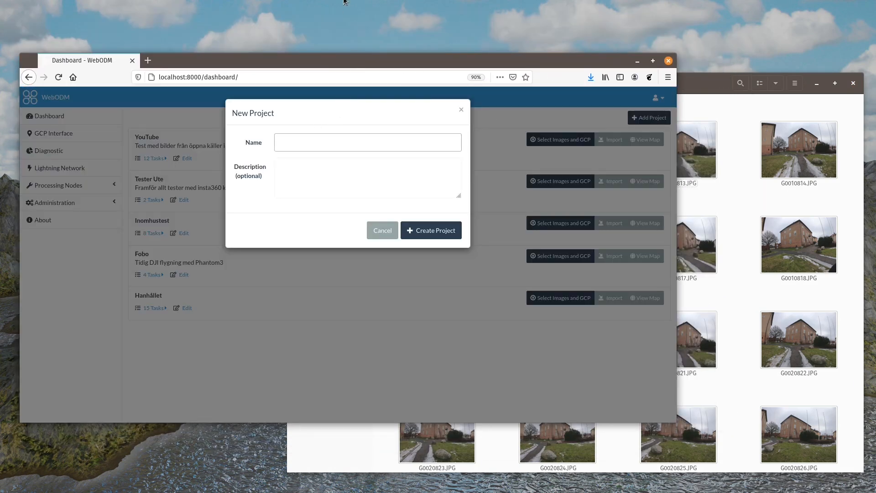
type("QGIS PC Test")
left_click(429, 231)
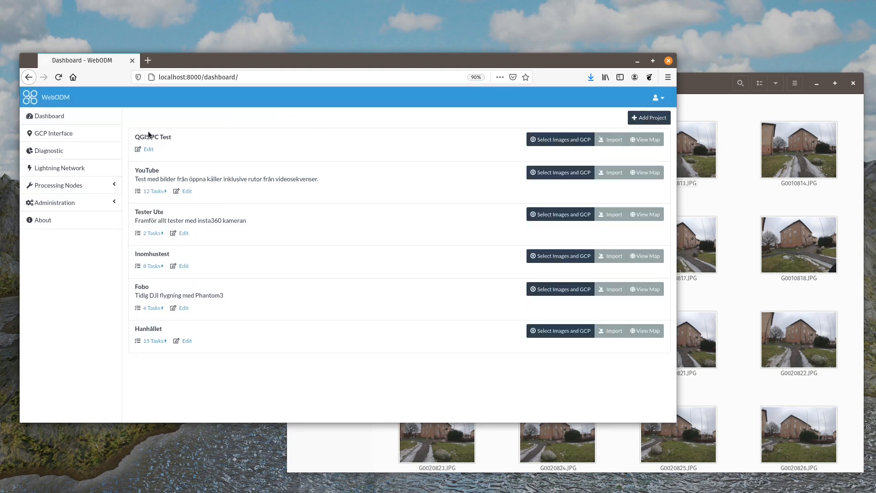
Add images G0010812.JPG through G0101195.JPG from Video/QGIS_videos/Creating Point Clouds/gopro to the QGIS PC Test project
left_click(545, 144)
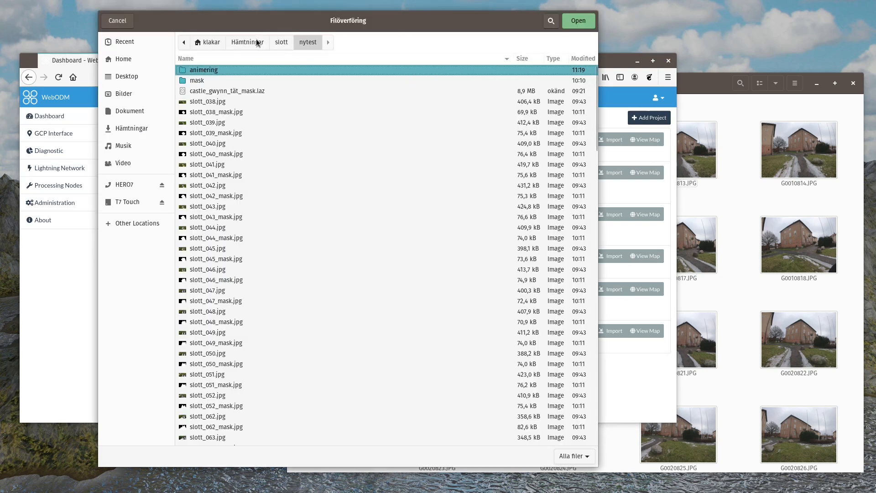
left_click(253, 42)
left_click(210, 42)
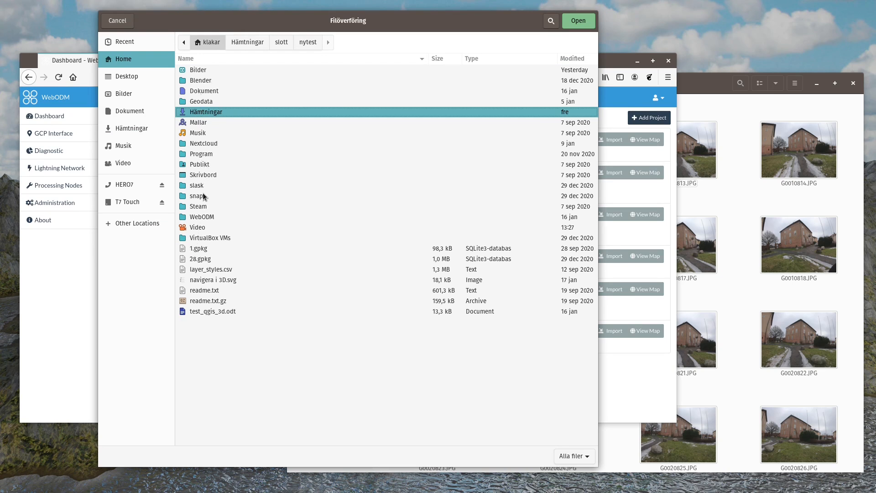
double_click(199, 228)
double_click(199, 80)
double_click(200, 69)
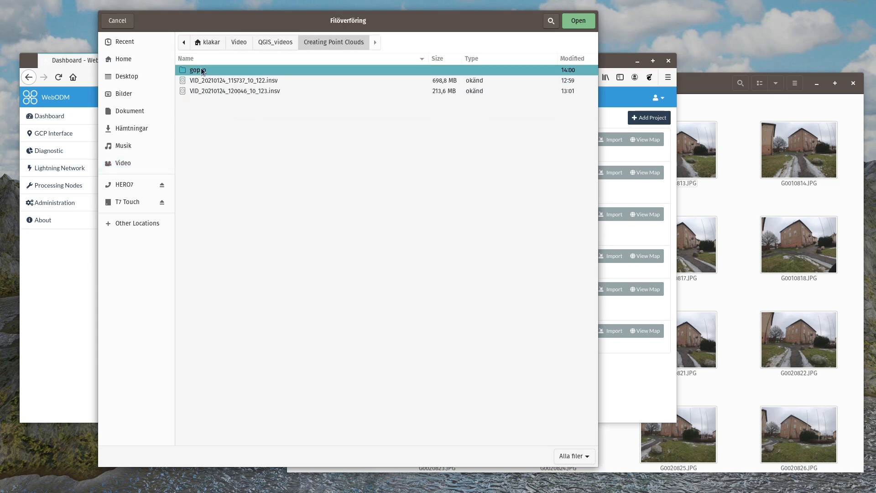
double_click(201, 69)
left_click(213, 81)
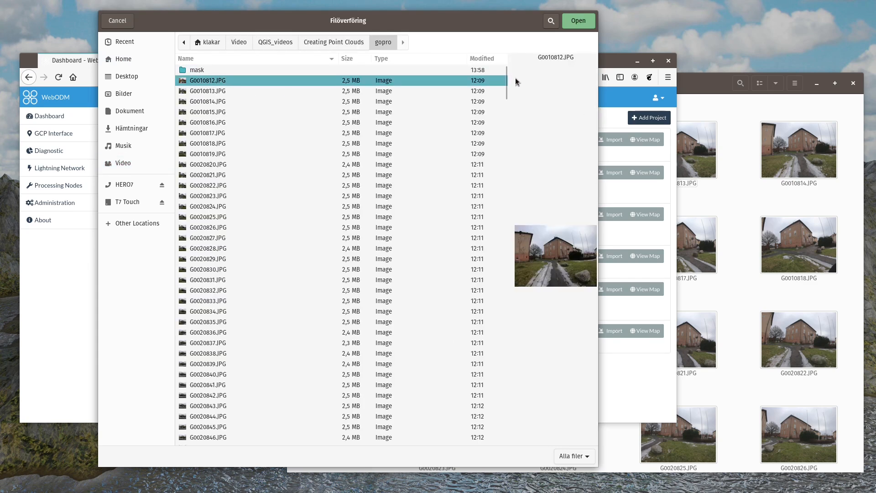
left_click_drag(504, 86, 512, 447)
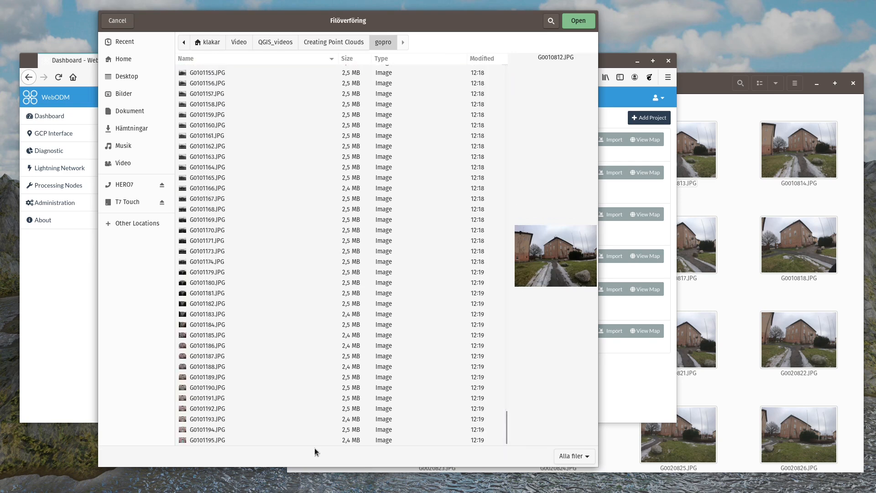
left_click(224, 439, "shift")
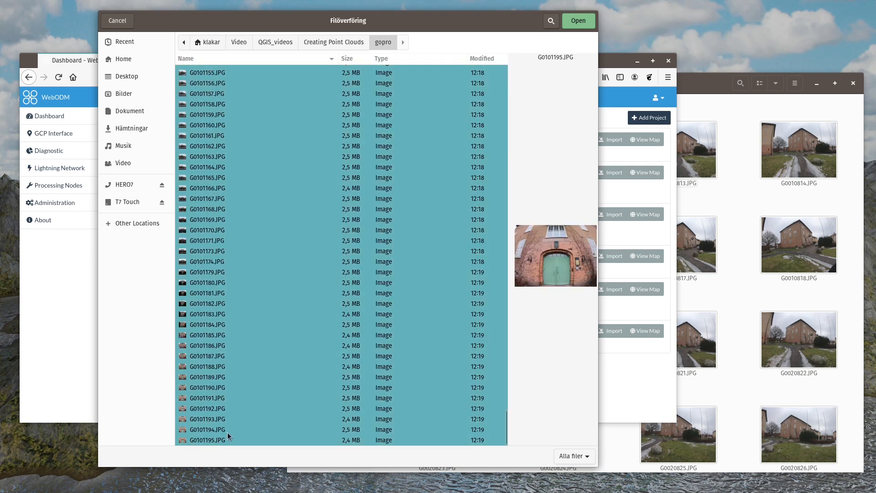
left_click(578, 22)
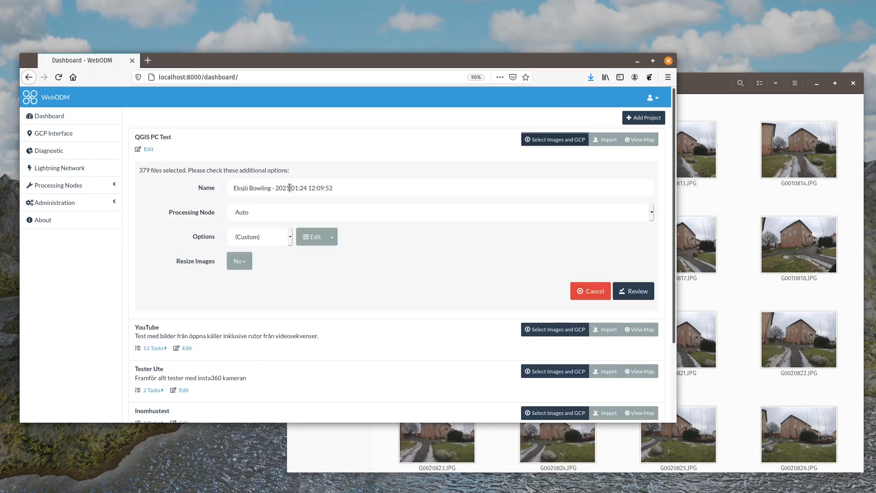
Replace Bowling with Building in the task name and choose the Buildings preset for the processing options
double_click(258, 188)
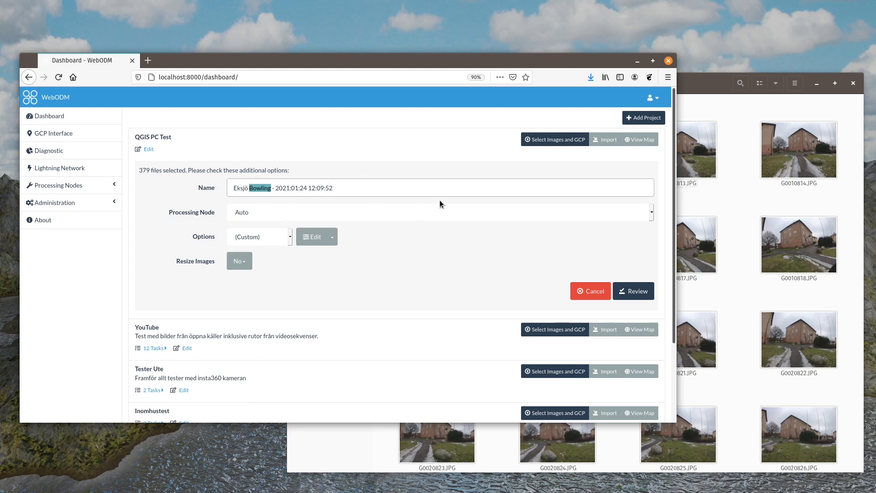
type("Building")
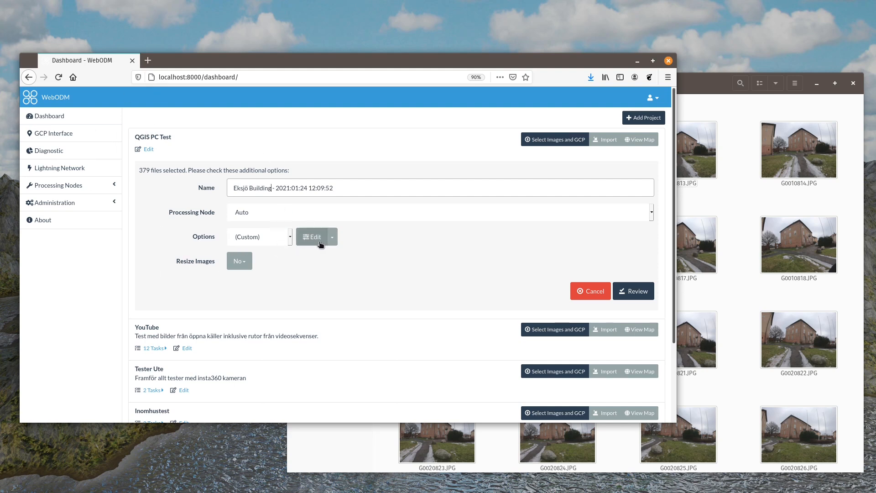
left_click(291, 239)
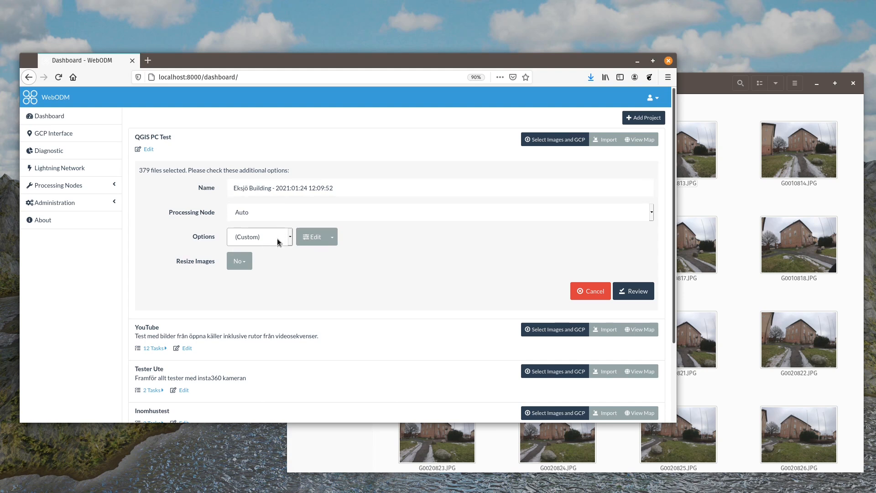
left_click_drag(299, 60, 340, 34)
left_click(331, 213)
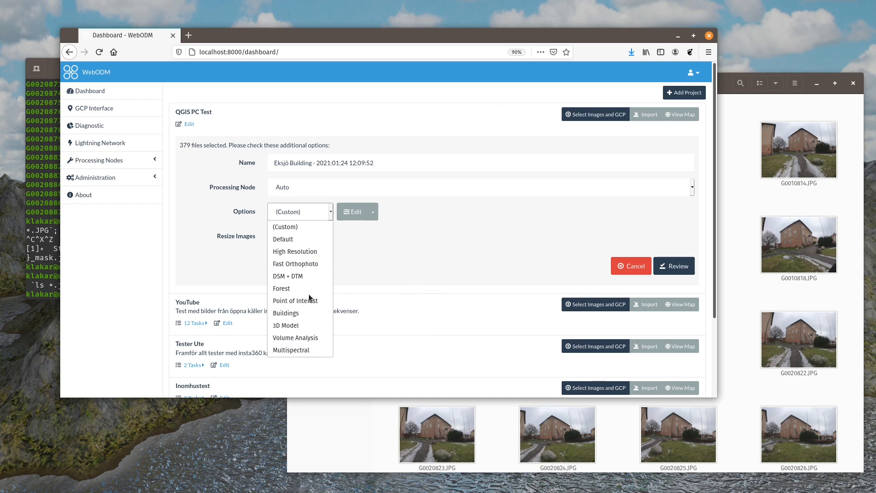
left_click(279, 314)
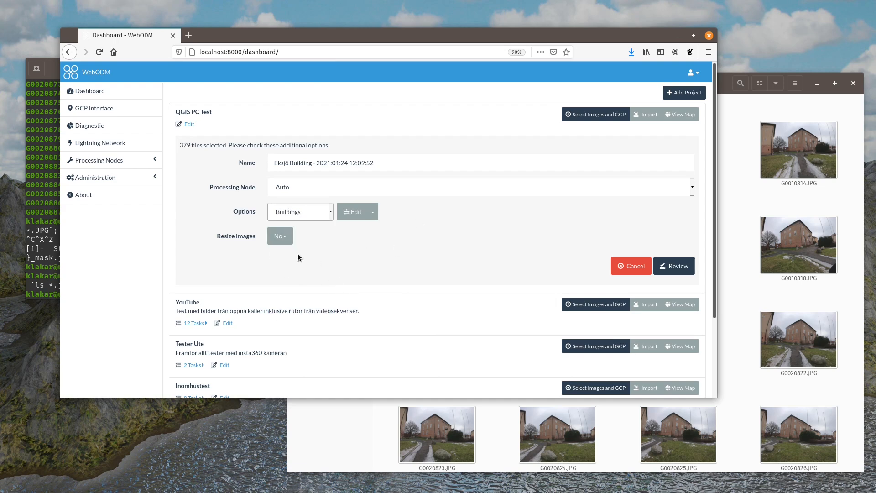
Open the Buildings task options for editing and set camera-lens to fisheye
left_click(359, 213)
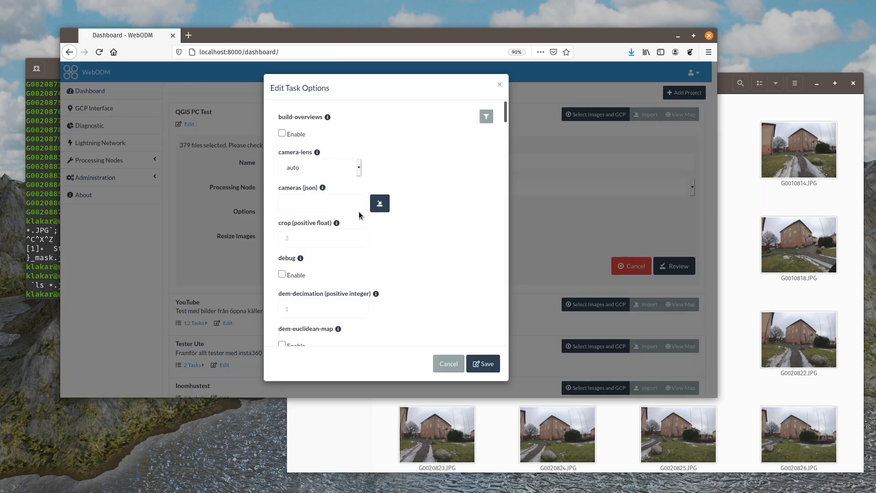
left_click(356, 167)
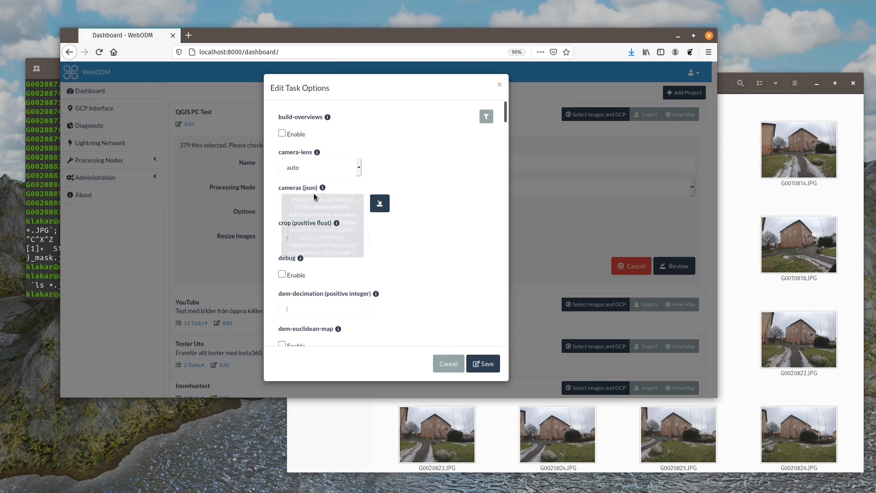
left_click(359, 169)
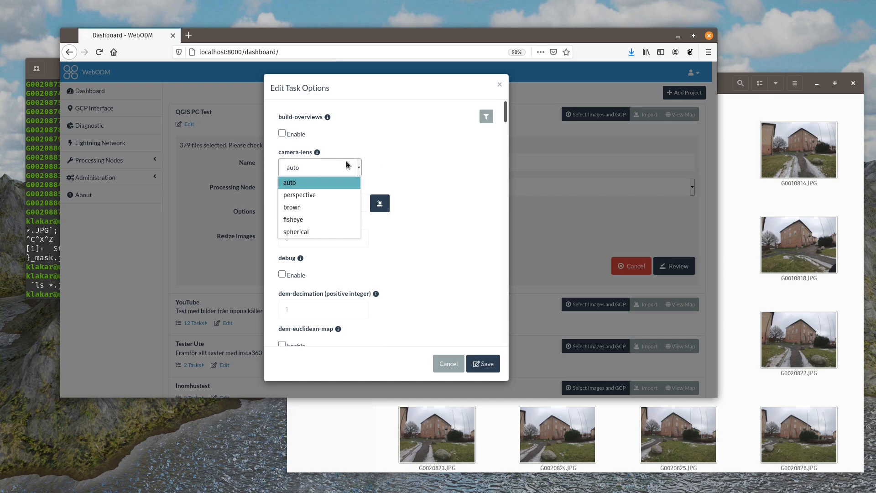
left_click(299, 220)
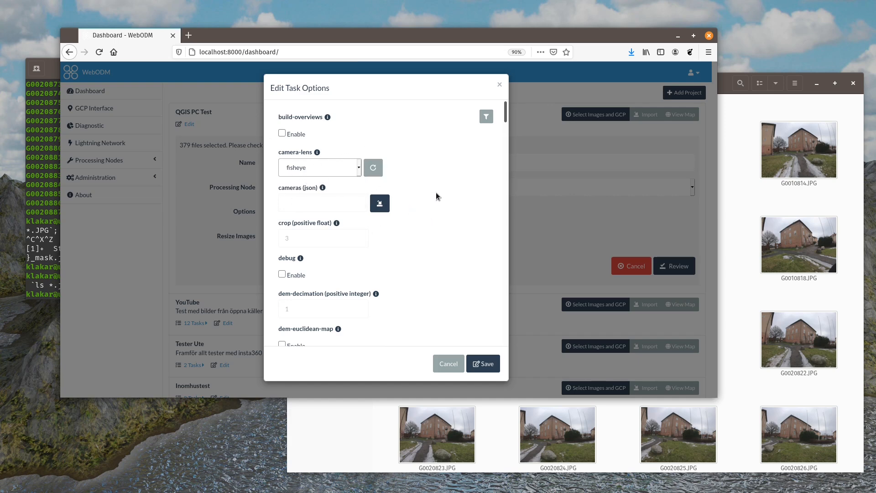
Review the remaining task options from cameras through mesh-size, including the available feature-quality choices
scroll(442, 188, "down", 4)
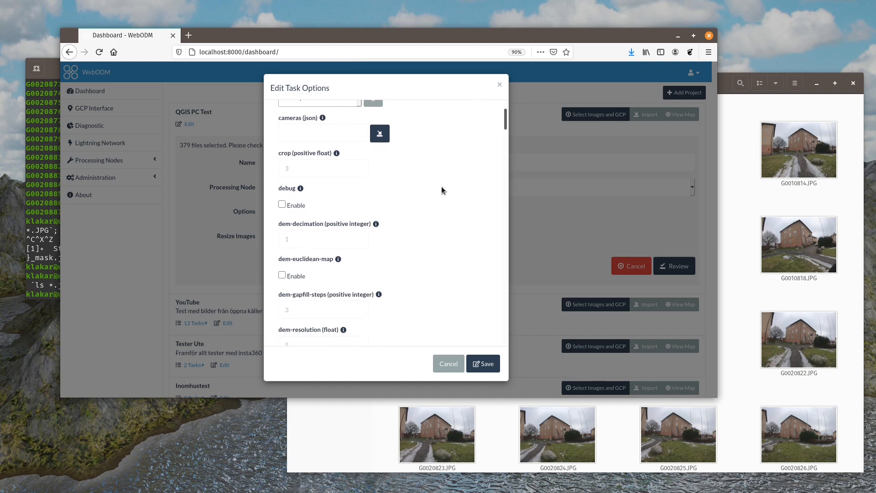
scroll(442, 187, "down", 3)
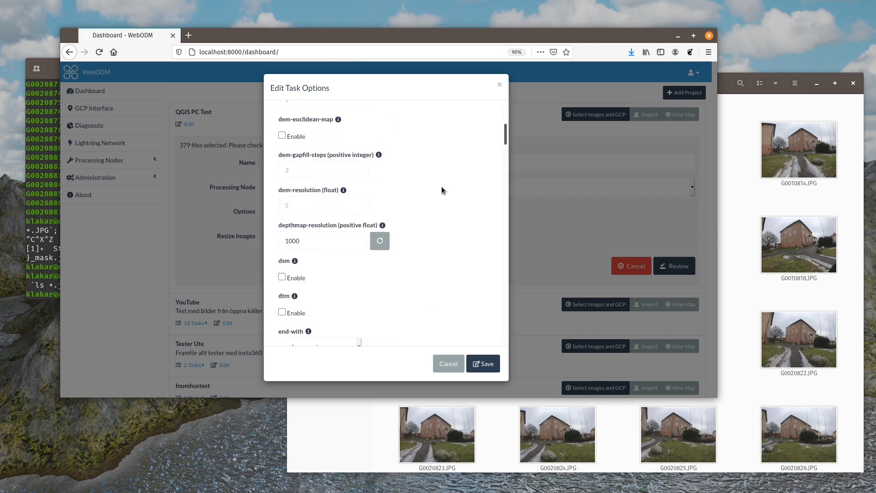
scroll(442, 187, "down", 1)
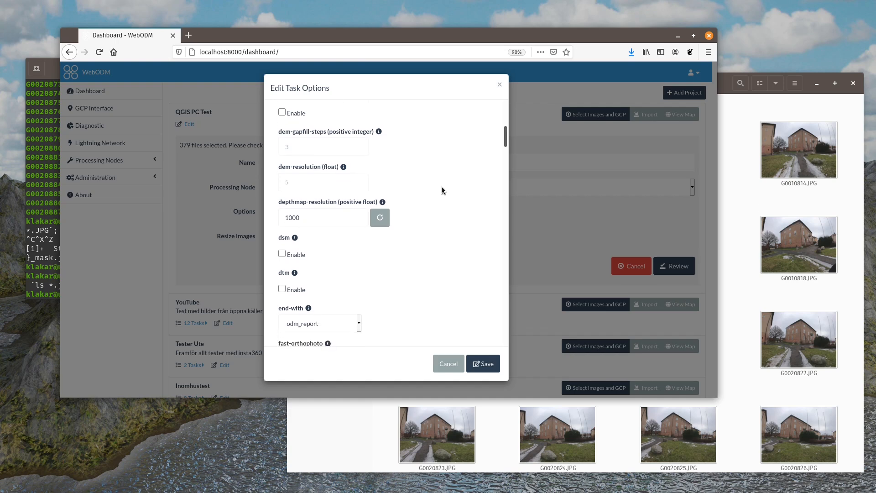
scroll(426, 207, "down", 3)
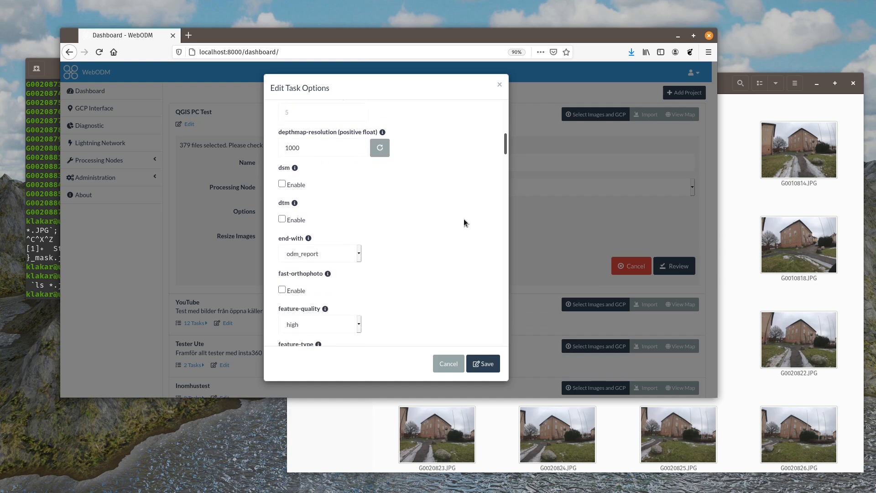
scroll(453, 275, "down", 2)
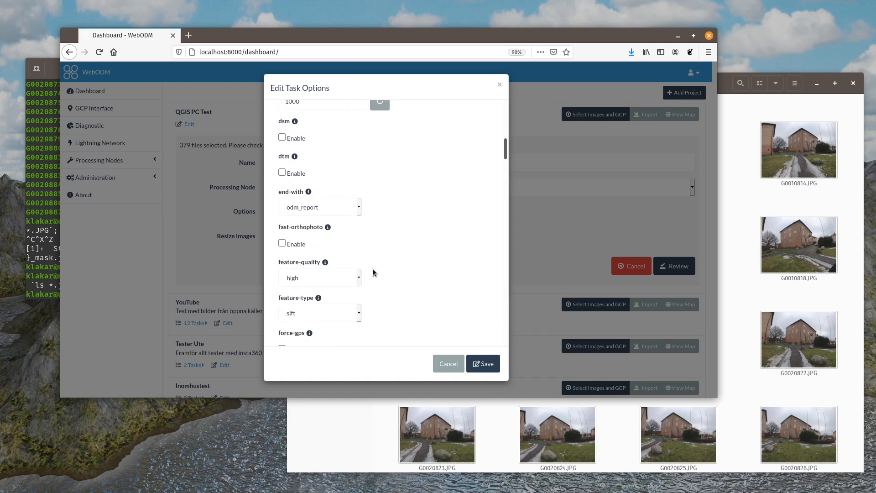
left_click(360, 282)
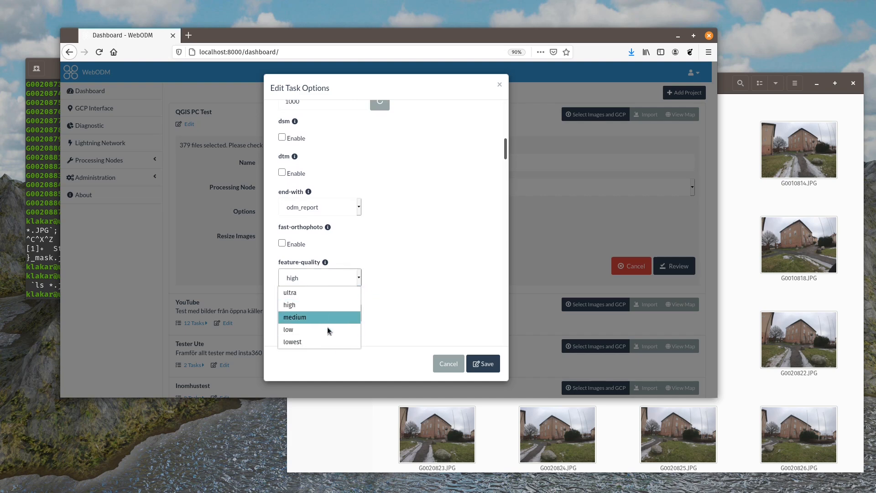
left_click(449, 285)
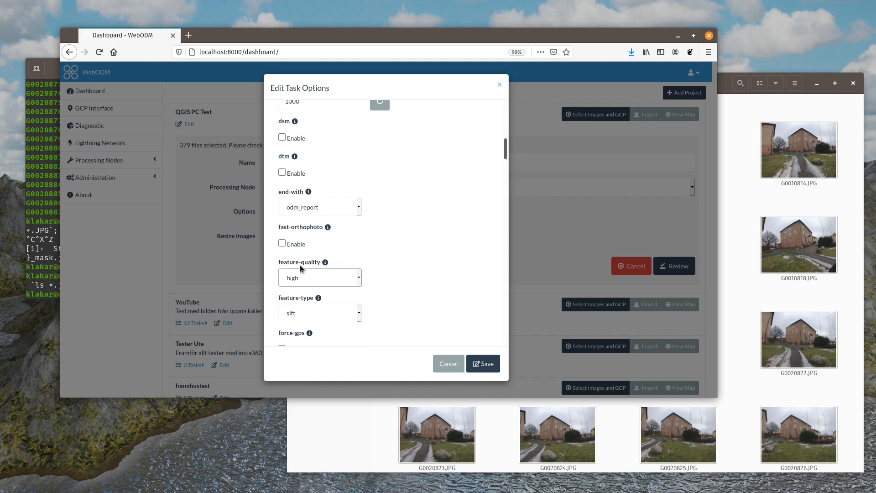
scroll(409, 262, "up", 3)
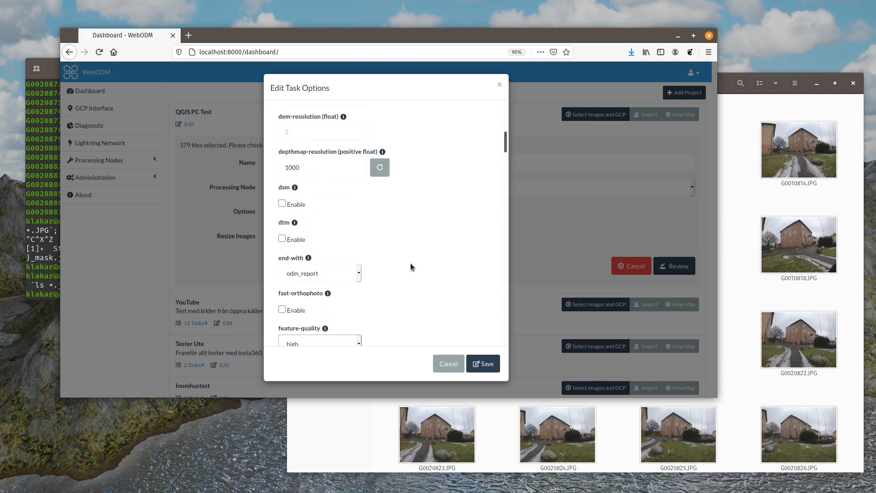
scroll(410, 263, "down", 5)
scroll(411, 261, "down", 15)
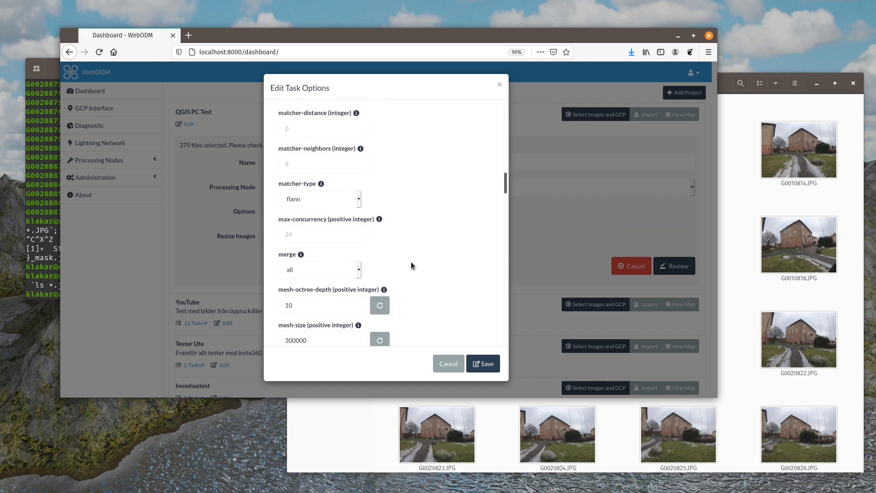
left_click_drag(506, 223, 503, 113)
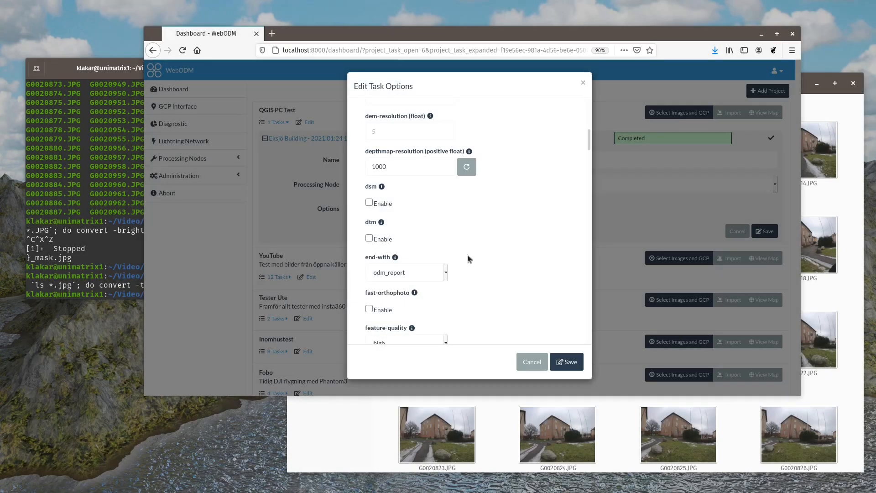
Set the end-with option to odm_dem, save the building task and restart its processing from Meshing
left_click(445, 274)
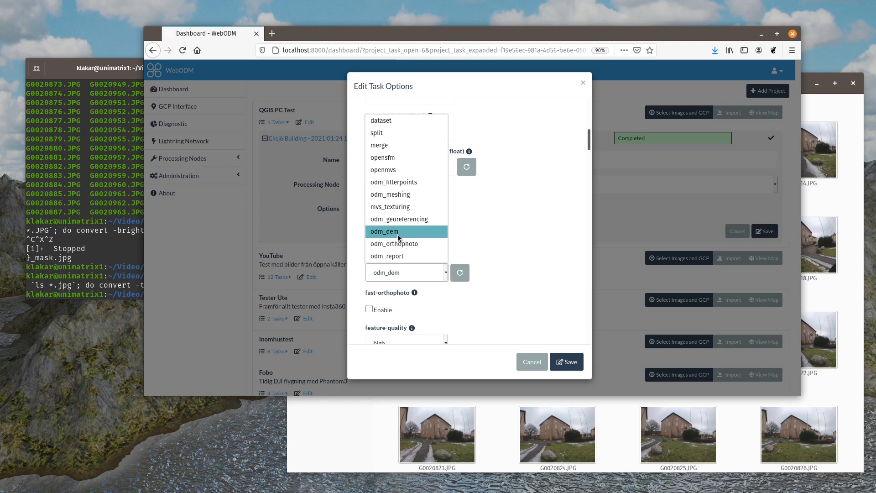
left_click(398, 234)
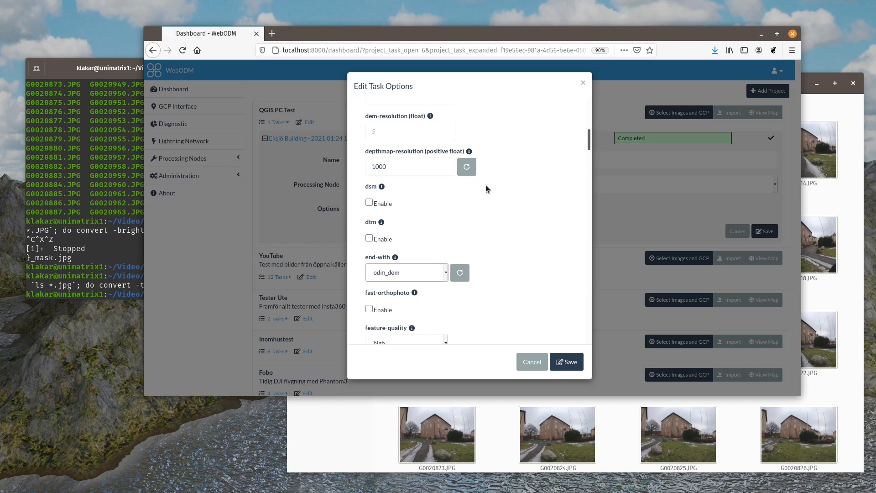
left_click(568, 363)
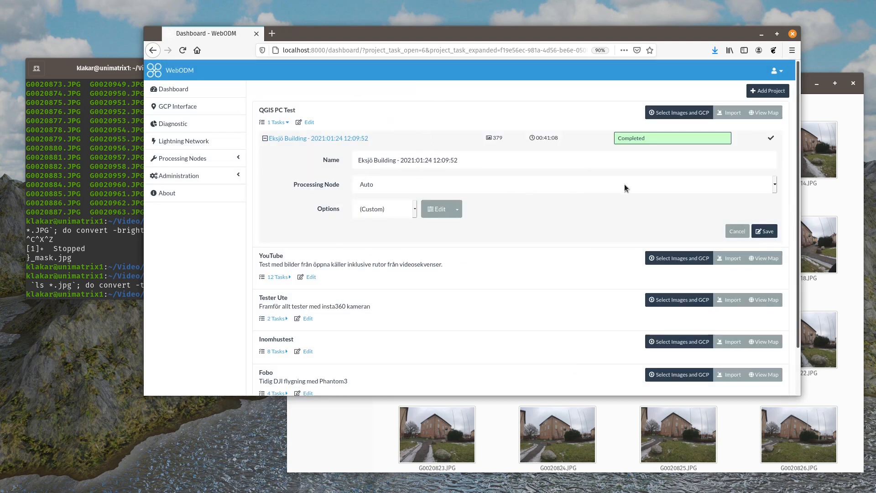
left_click(768, 233)
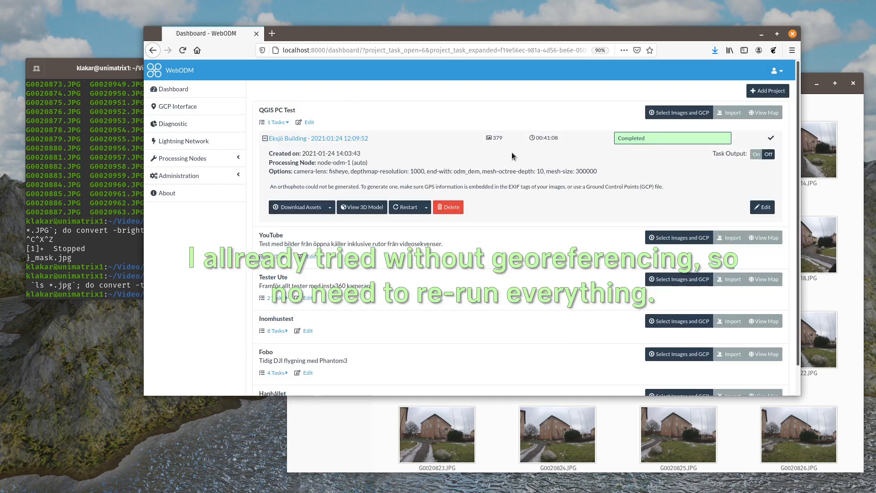
left_click(426, 208)
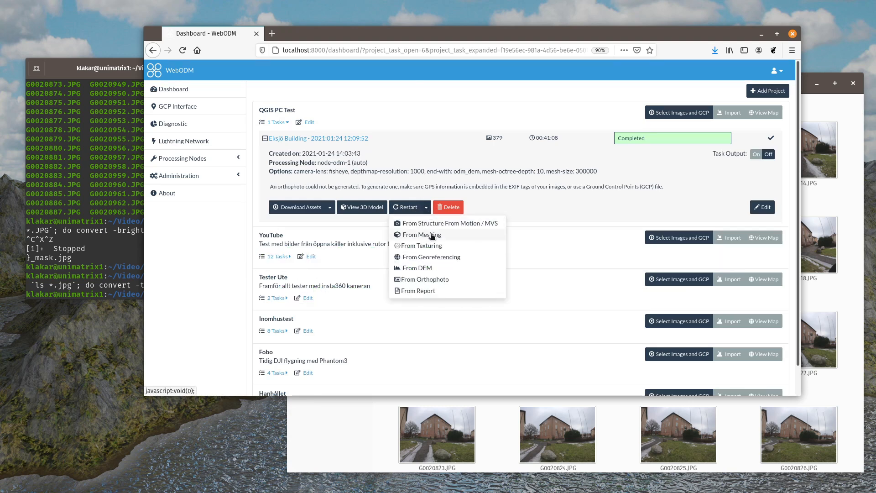
left_click(421, 234)
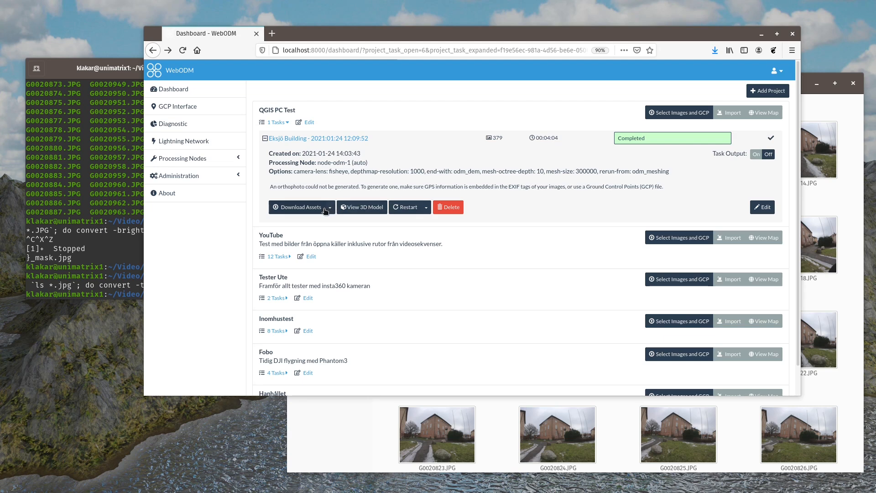
Check which assets the completed building task offers for download and open its 3D model
left_click(330, 208)
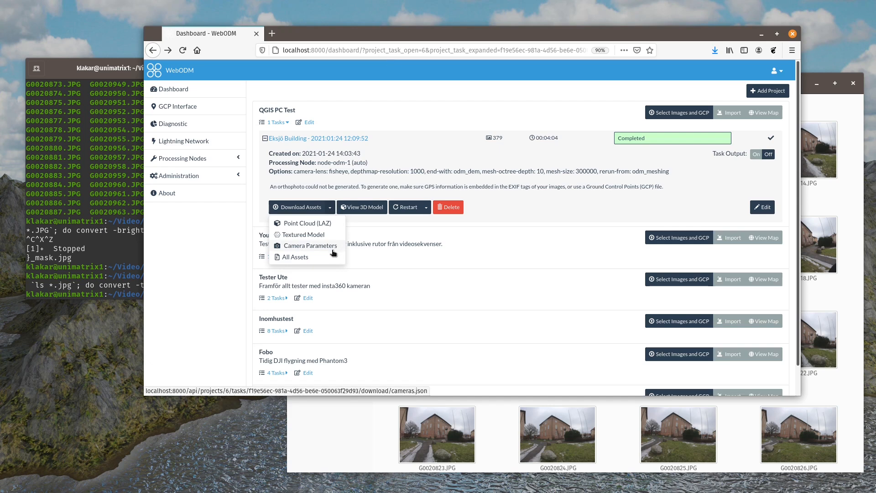
left_click(333, 250)
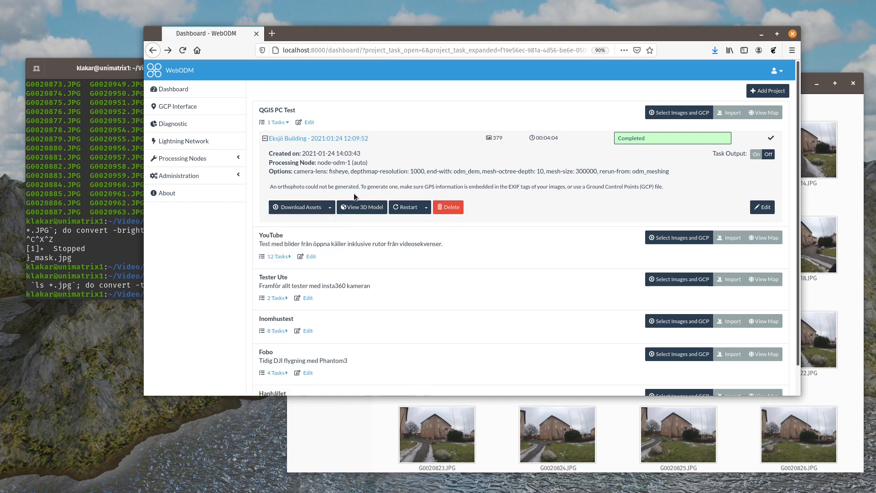
left_click(362, 209)
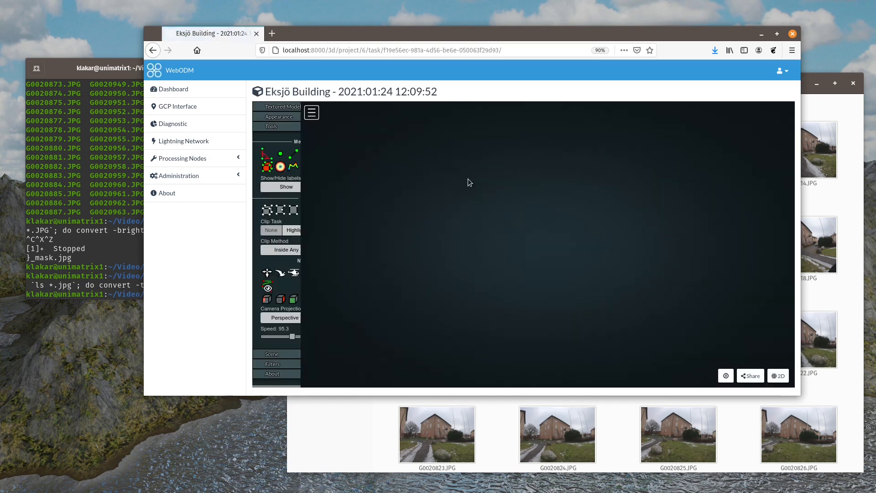
Examine the building's point cloud from above, at the entrance facade and across the surrounding structures
right_click_drag(619, 308, 567, 274)
mouse_move(529, 225)
left_mouse_down()
mouse_move(542, 276)
mouse_move(546, 227)
left_mouse_up()
scroll(551, 255, "down", 5)
scroll(571, 269, "up", 10)
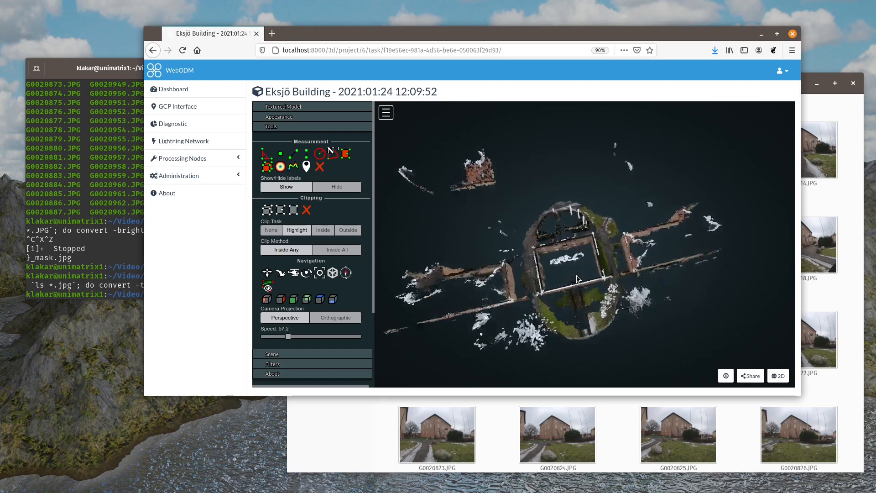
mouse_move(568, 207)
left_mouse_down()
mouse_move(573, 229)
mouse_move(540, 330)
mouse_move(526, 314)
mouse_move(617, 301)
mouse_move(618, 308)
mouse_move(599, 308)
mouse_move(623, 298)
mouse_move(677, 306)
mouse_move(648, 329)
mouse_move(659, 274)
mouse_move(670, 275)
mouse_move(567, 247)
mouse_move(607, 281)
mouse_move(576, 214)
left_mouse_up()
left_click_drag(640, 234, 595, 248)
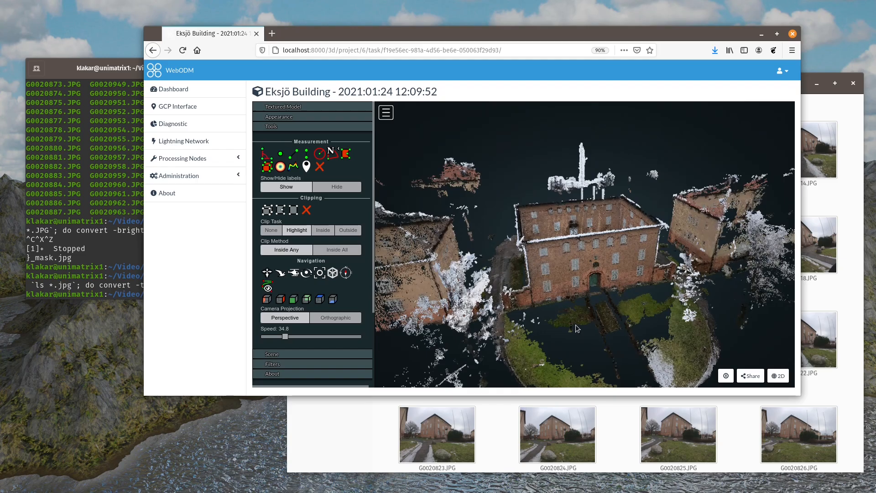
left_click_drag(477, 269, 515, 285)
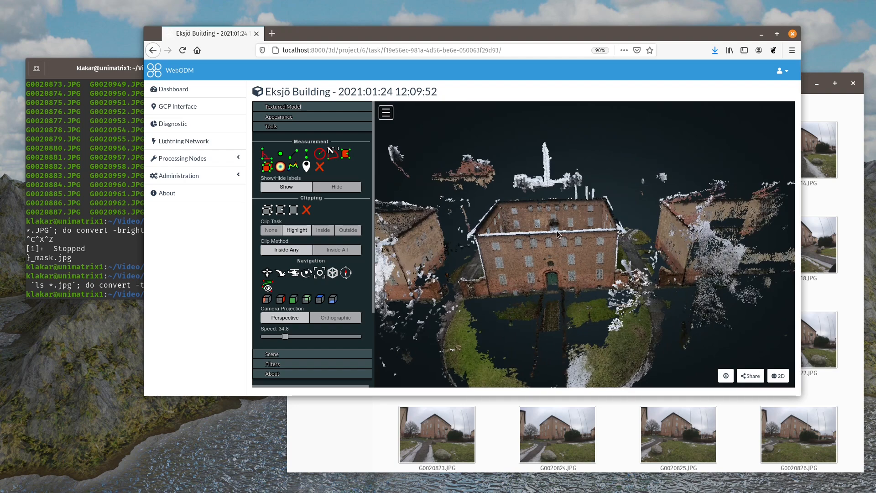
left_click_drag(561, 322, 554, 302)
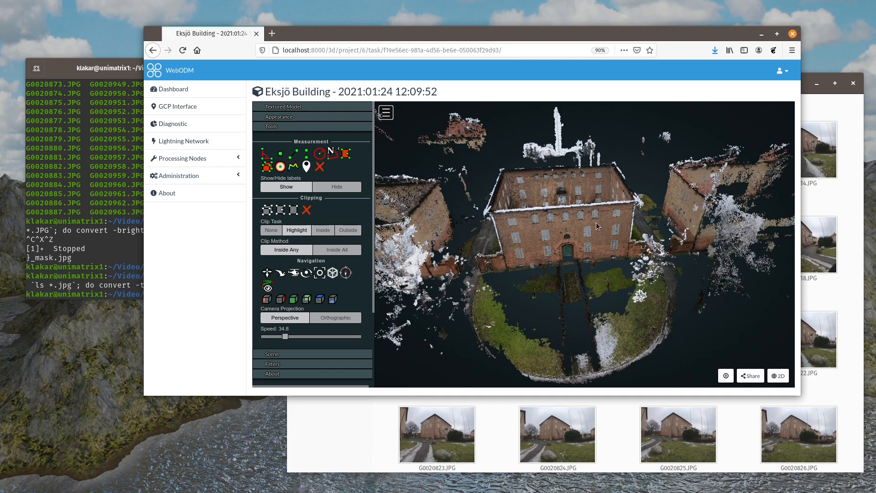
left_click_drag(554, 276, 615, 247)
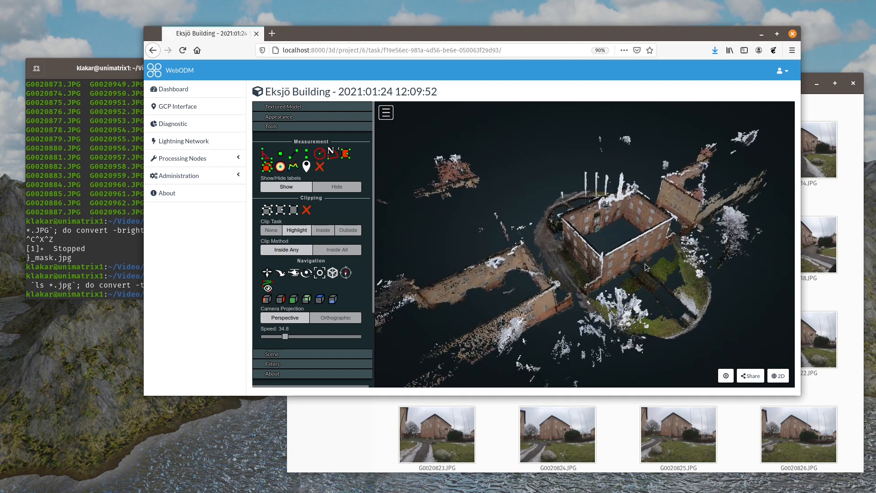
Try to open the odm_georeferenced_model.zip download in Archive Manager and close the archive window
left_click(726, 378)
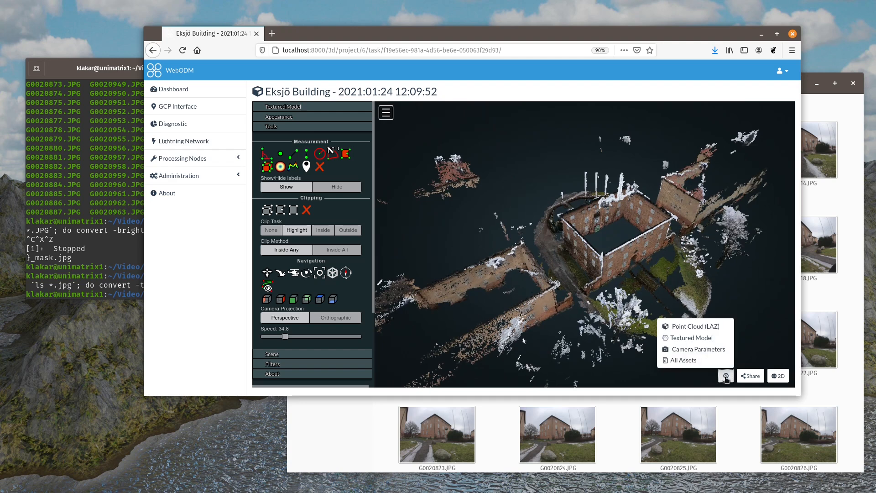
left_click(714, 327)
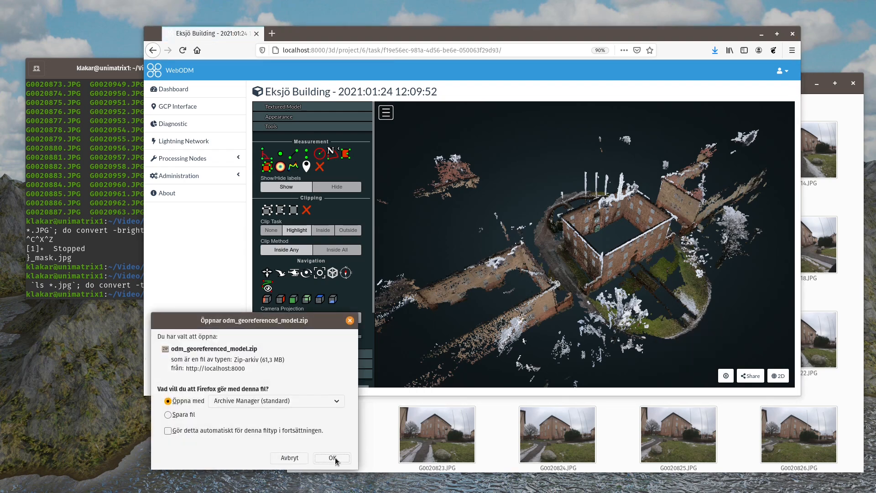
left_click(333, 457)
left_click(228, 264)
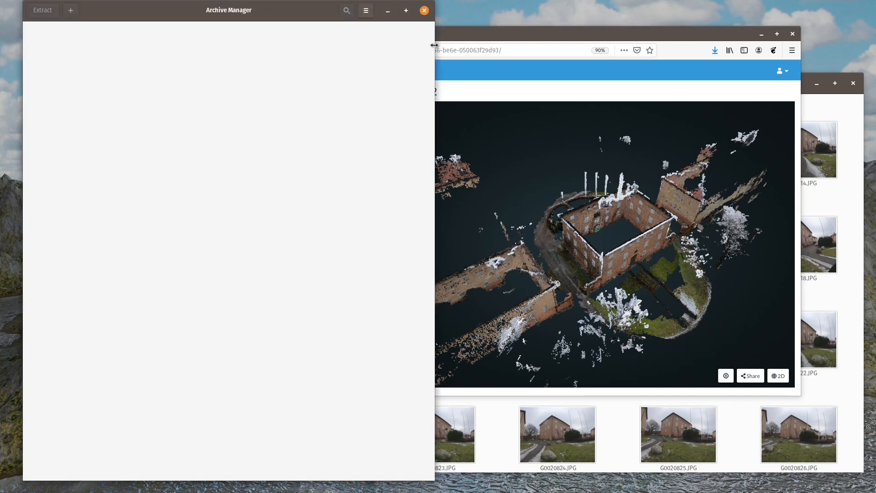
left_click_drag(280, 4, 272, 61)
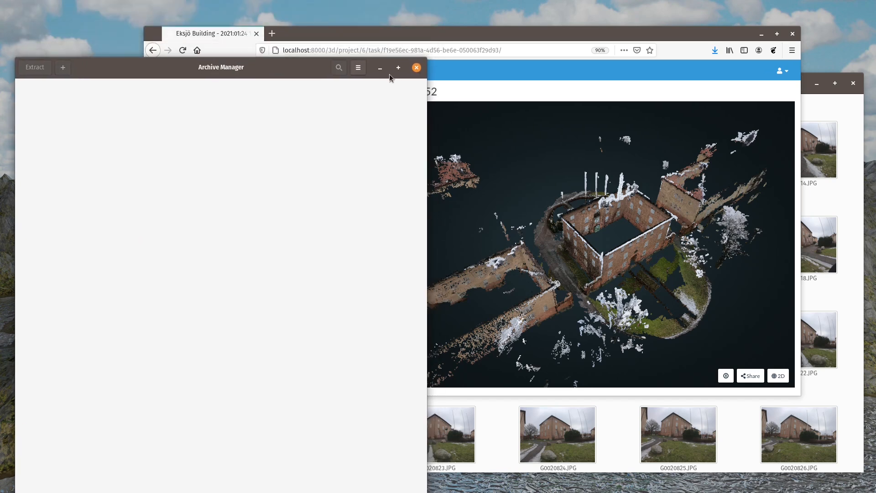
left_click(416, 68)
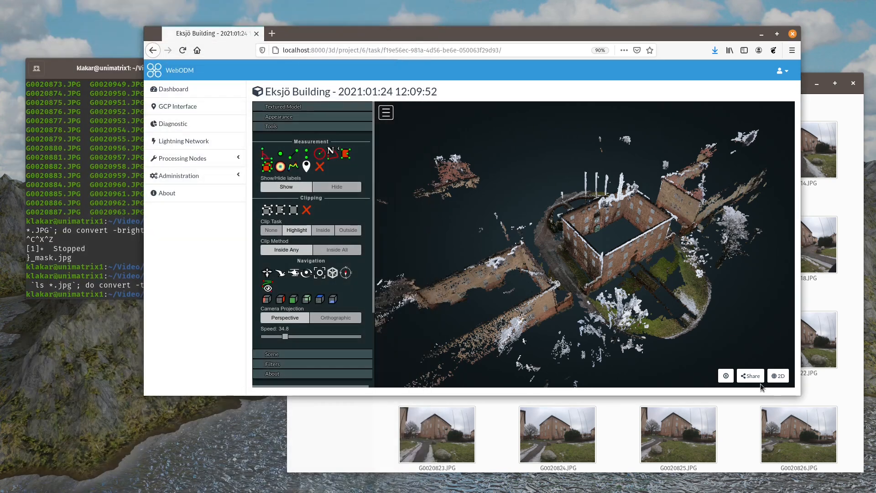
Download all assets of the building task and open all.zip in Archive Manager
left_click(725, 375)
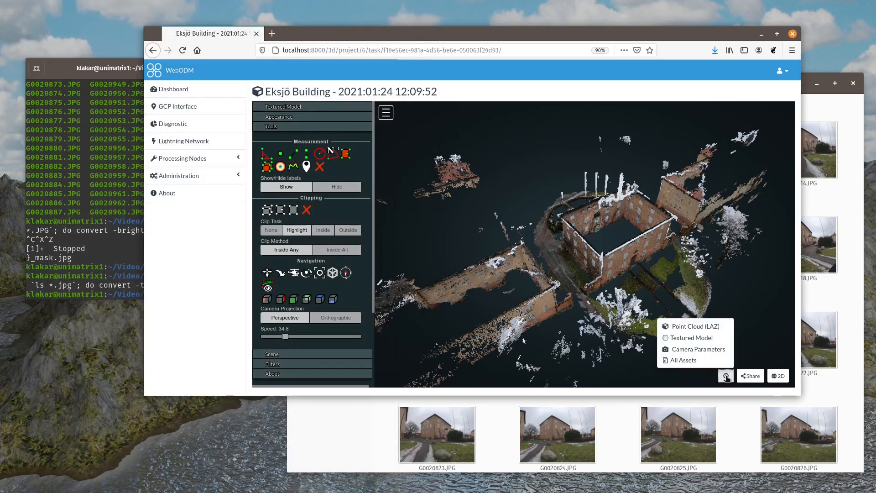
left_click(680, 361)
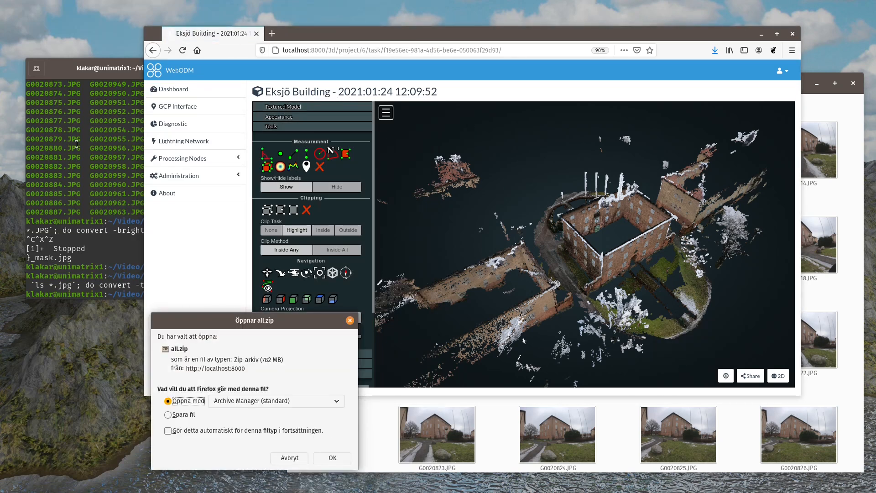
left_click(333, 457)
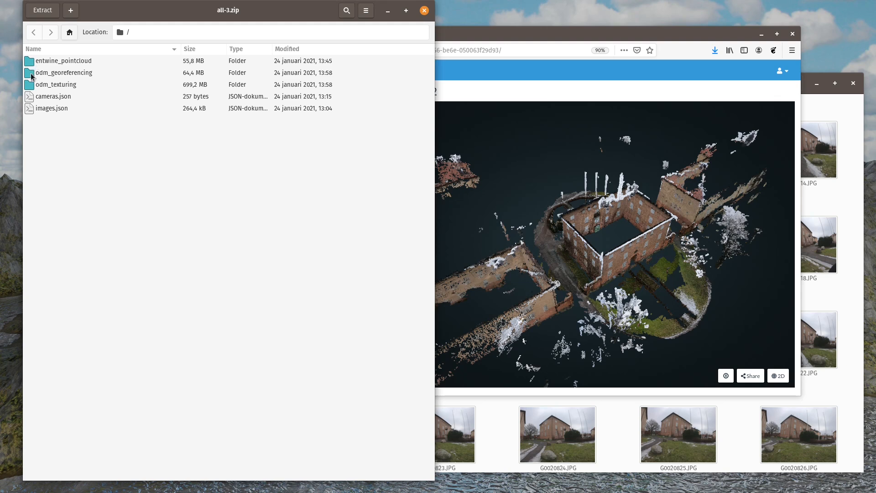
Open the archive's odm_georeferencing folder, select odm_georeferenced_model.laz and move the archive window slightly lower
double_click(32, 74)
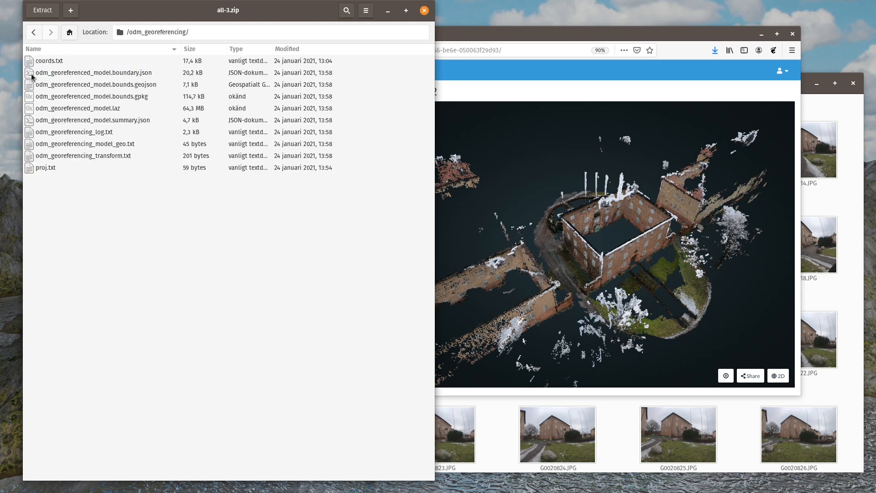
left_click(115, 111)
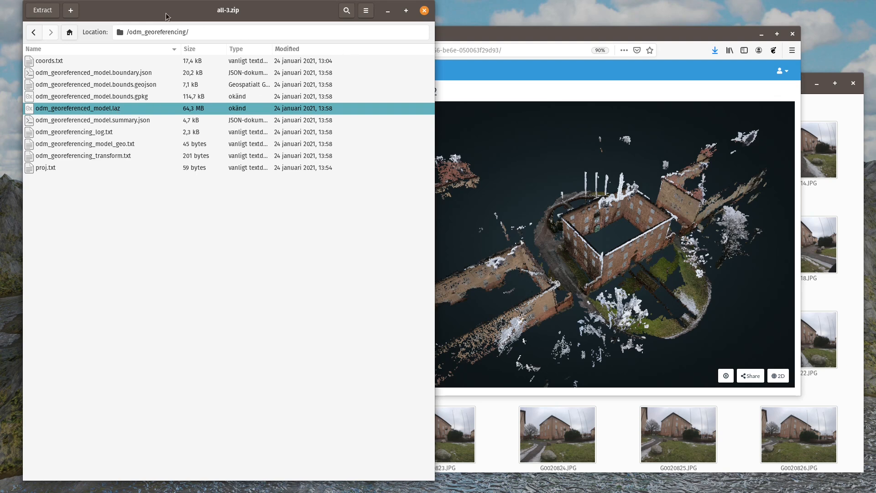
left_click_drag(178, 14, 181, 60)
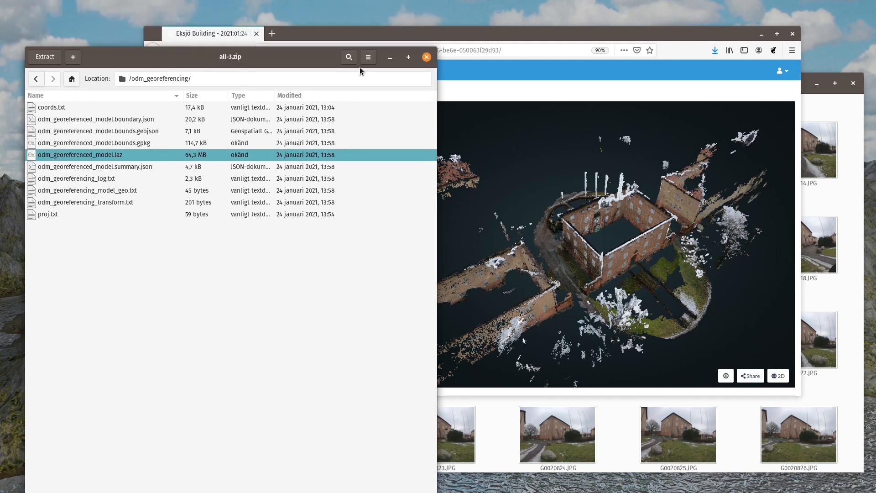
Extract the selected odm_georeferenced_model.laz to Video/QGIS_videos/Creating Point Clouds/pc and show the extracted file
left_click(45, 57)
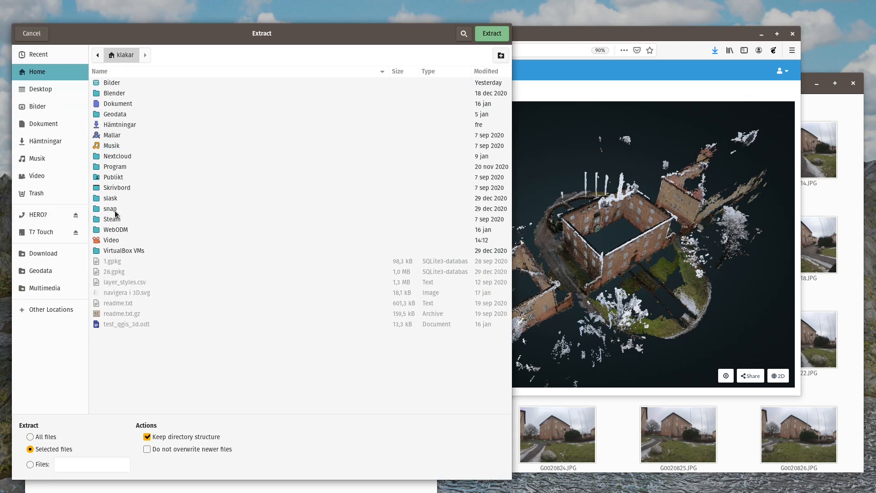
double_click(116, 240)
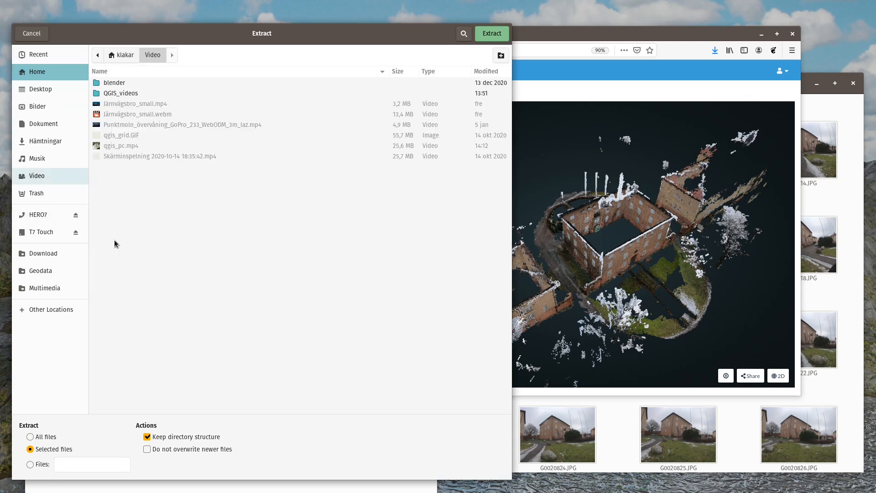
double_click(130, 96)
double_click(132, 86)
double_click(110, 95)
left_click(491, 34)
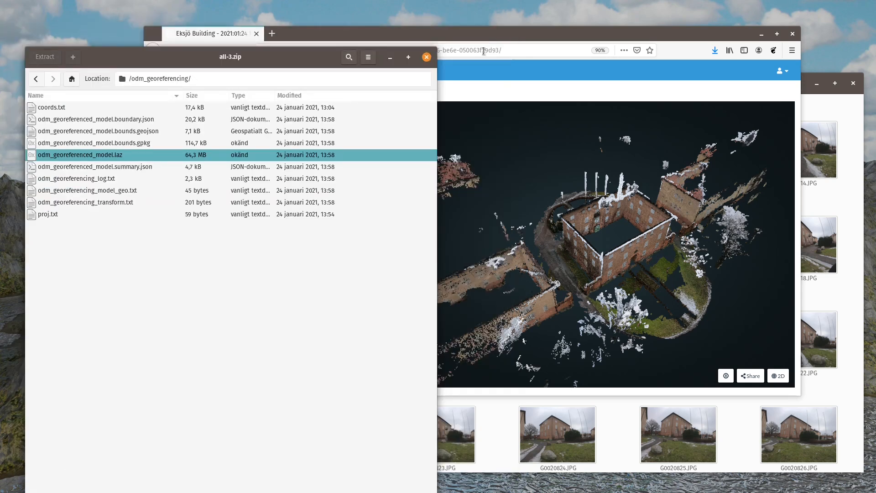
left_click(259, 309)
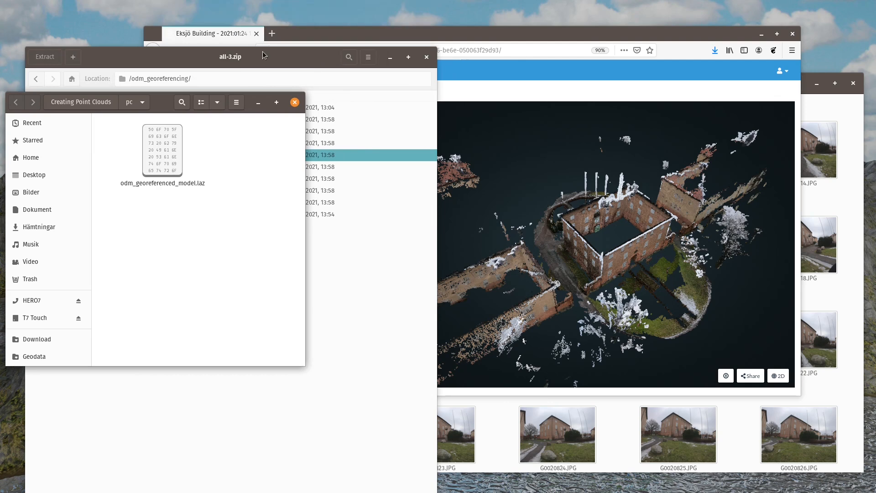
Clear away the archive and browser windows and arrange the CloudCompare window beside the folder holding the extracted LAZ file
left_click(426, 57)
left_click_drag(159, 108, 148, 204)
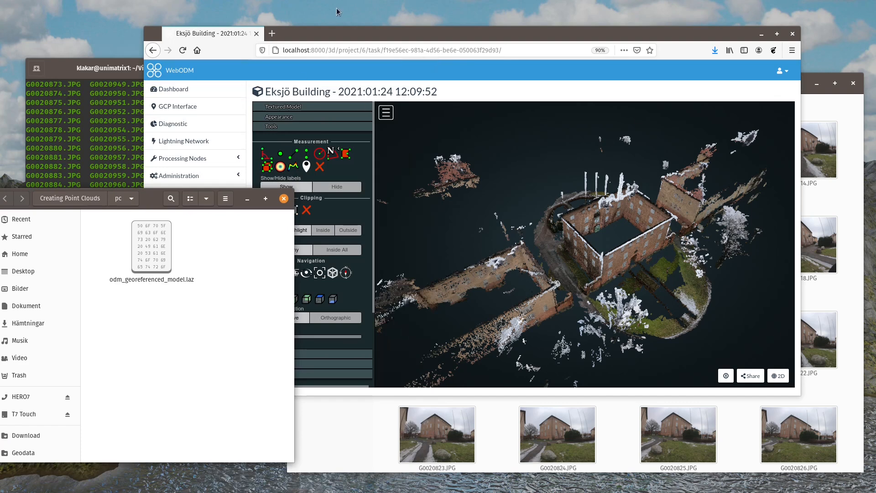
left_click(762, 34)
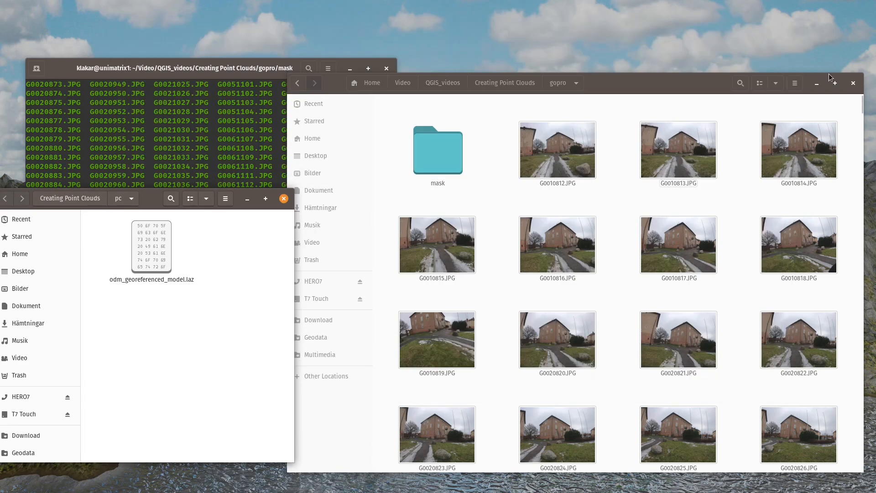
left_click_drag(641, 89, 655, 82)
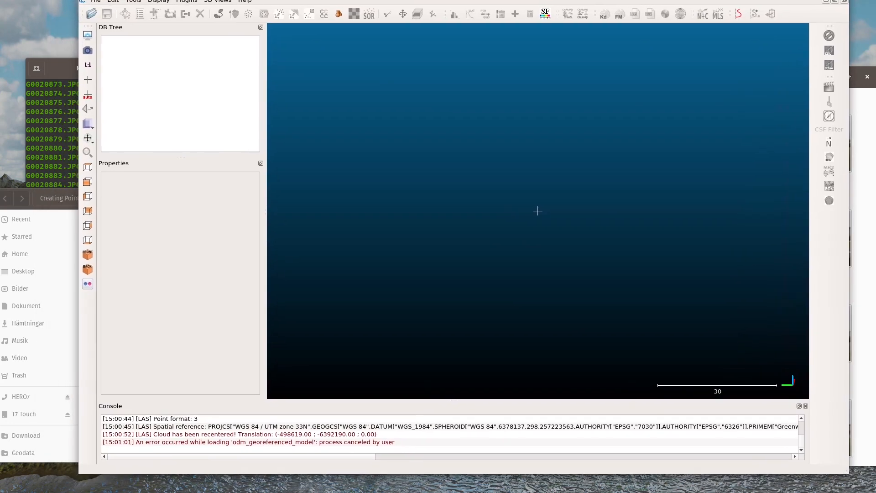
left_click_drag(586, 0, 608, 18)
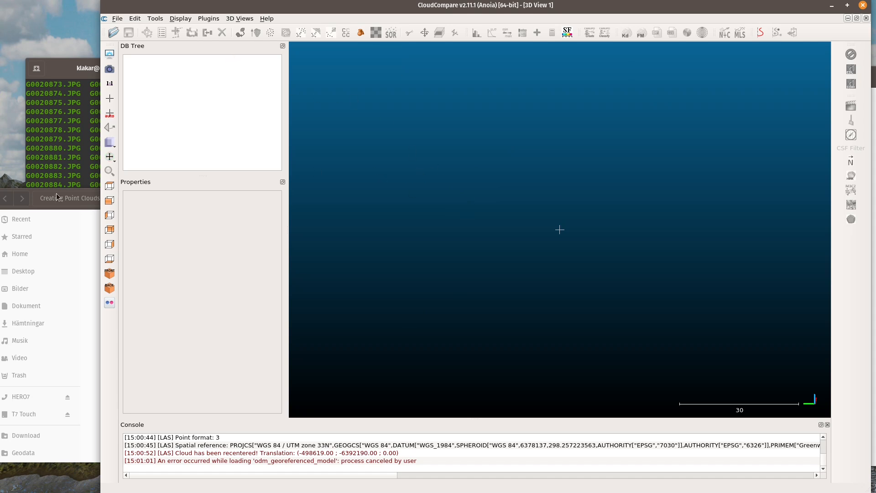
Load odm_georeferenced_model.laz into CloudCompare, applying the preset LAS fields and accepting the last-input global shift of -498619.00, -6392190.00, 0.00 for all
left_click(32, 195)
left_click(155, 259)
left_click_drag(155, 259, 524, 236)
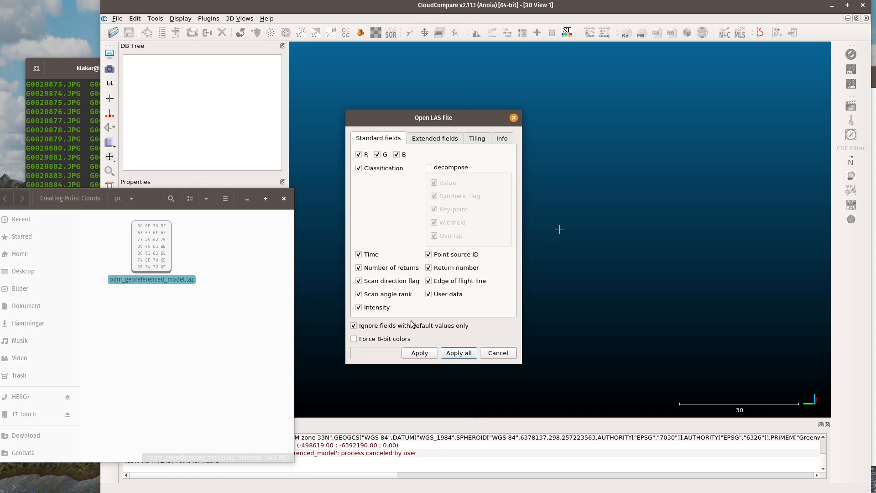
left_click(459, 354)
left_click_drag(453, 120, 558, 117)
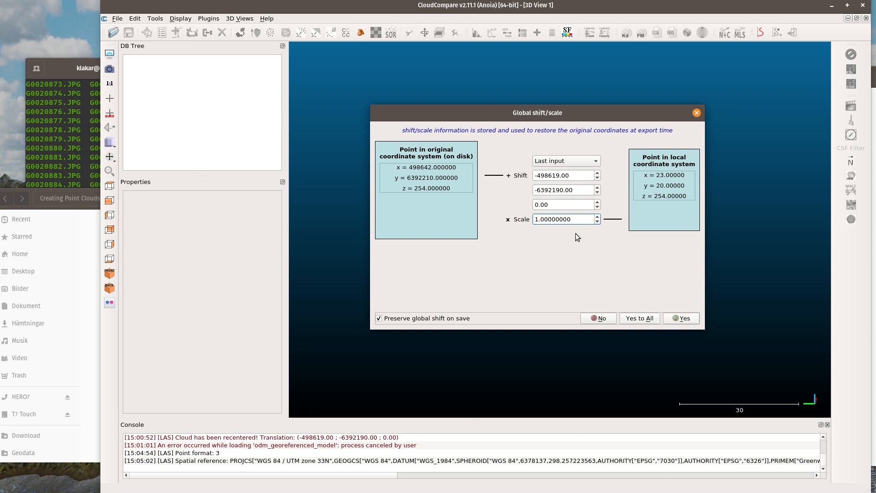
left_click(636, 321)
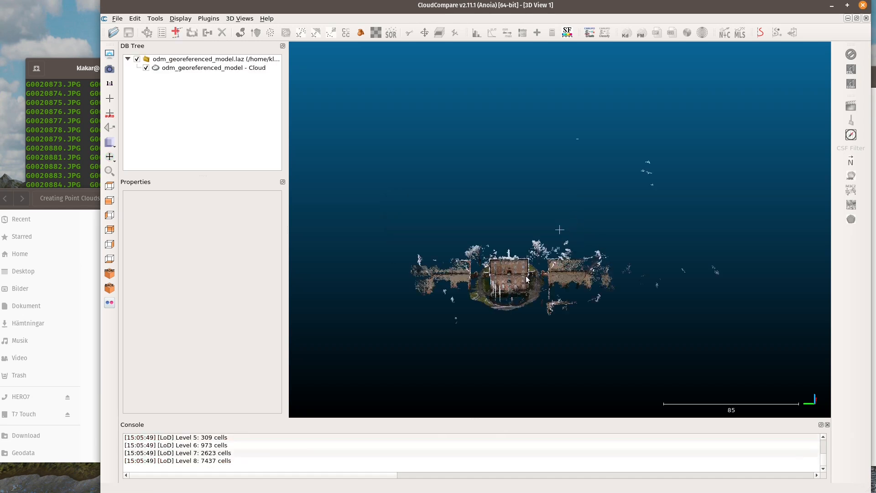
Set the point cloud's rotation centre on the door at the base of the building's nearer facade
left_click_drag(523, 270, 560, 229)
scroll(554, 237, "up", 5)
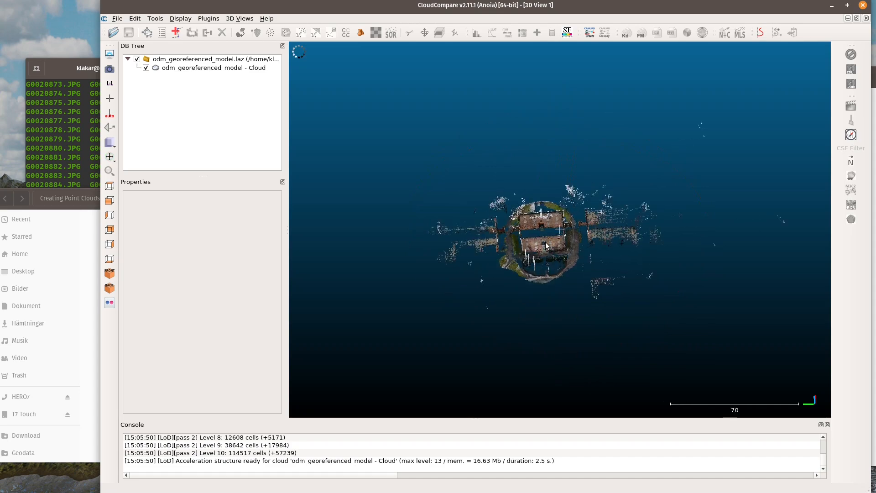
scroll(545, 246, "up", 6)
mouse_move(497, 270)
left_mouse_down()
mouse_move(497, 245)
mouse_move(491, 272)
left_mouse_up()
left_click(109, 98)
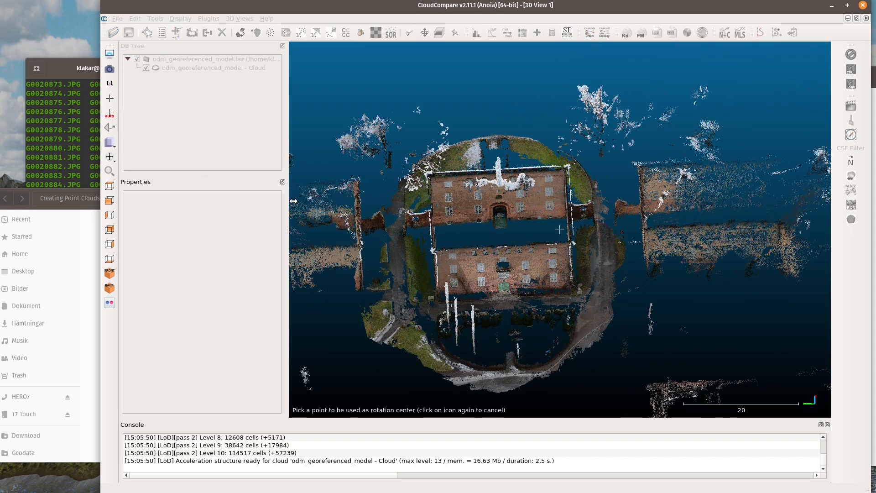
left_click(505, 292)
left_click_drag(506, 292, 532, 287)
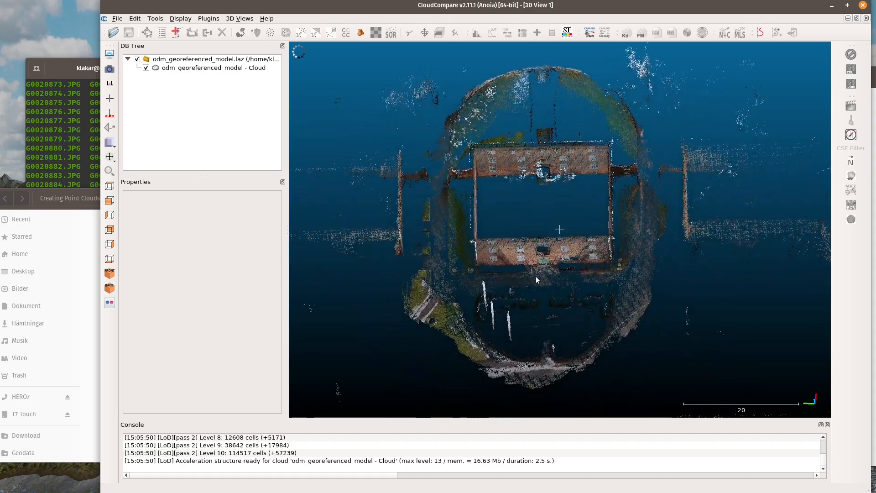
Select the cloud and outline the central building with its oval grounds from above, using a closed polygonal segmentation contour
middle_click_drag(531, 286, 556, 284)
scroll(556, 282, "down", 4)
left_click_drag(549, 277, 545, 258)
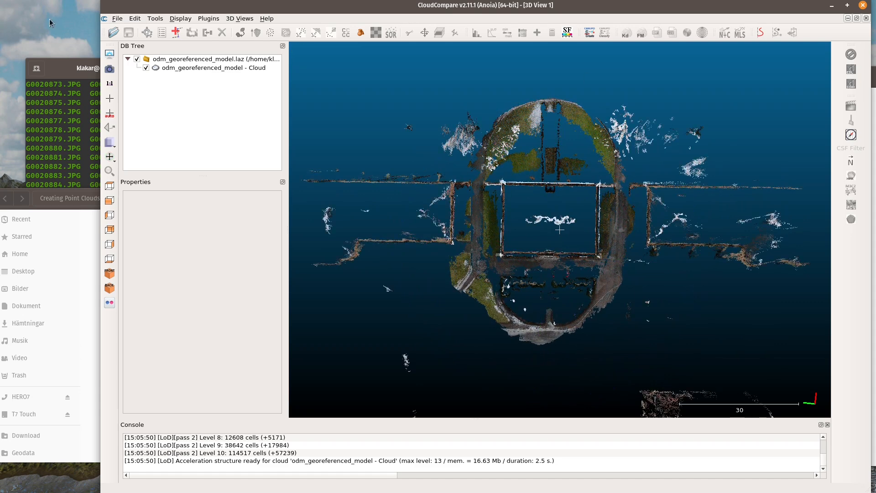
left_click(188, 71)
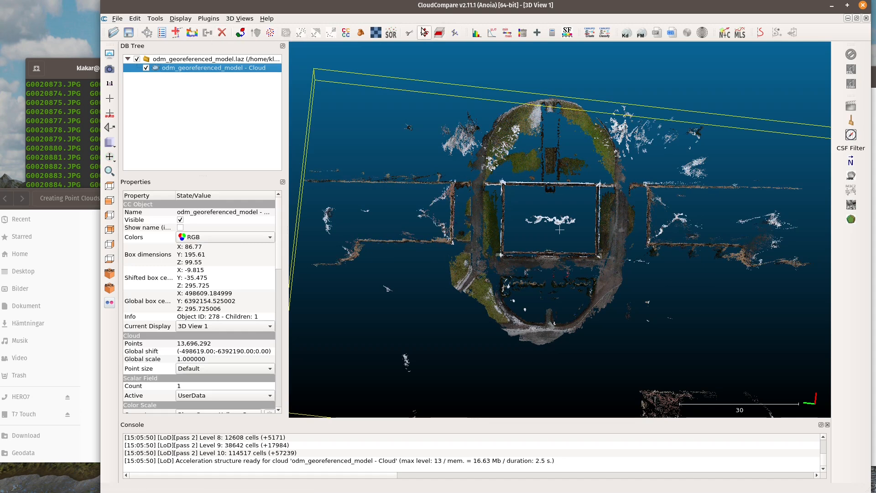
left_click(409, 34)
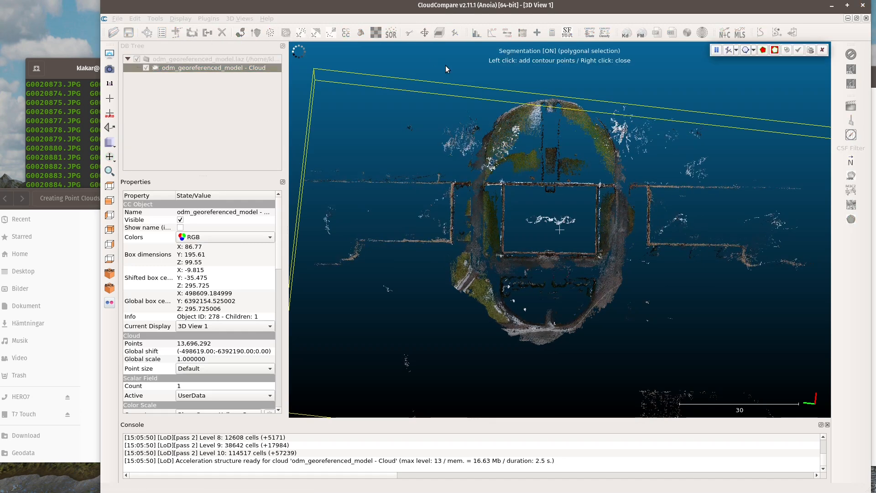
left_click(539, 83)
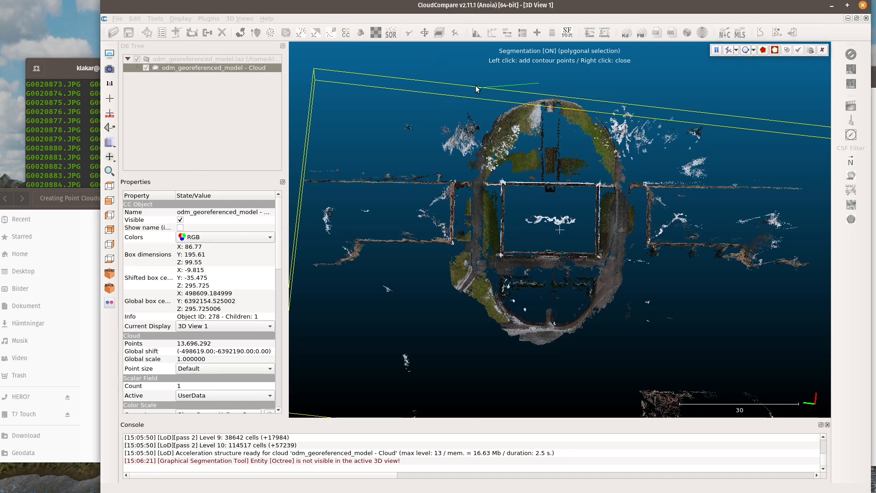
left_click(482, 112)
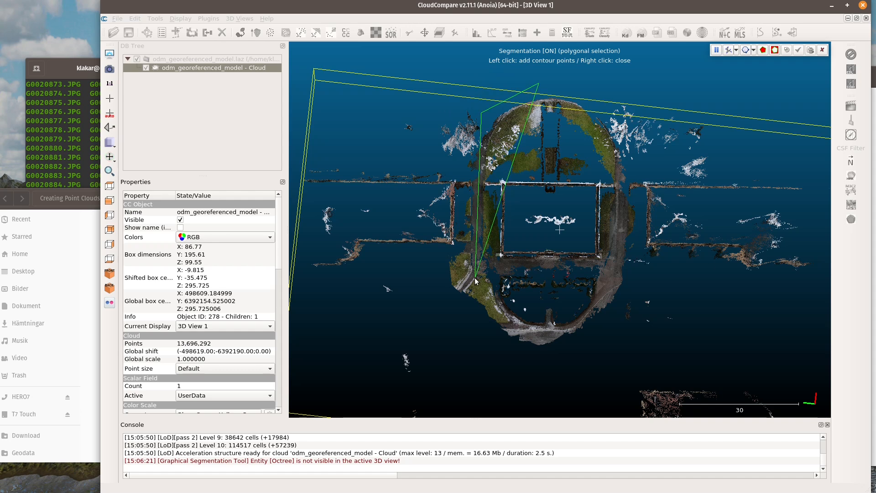
left_click(473, 302)
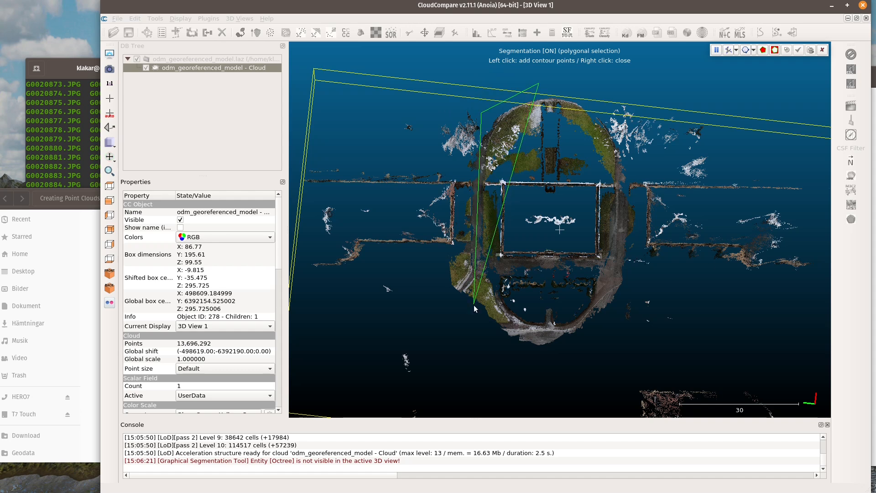
left_click(532, 342)
left_click(587, 341)
left_click(625, 298)
left_click(626, 167)
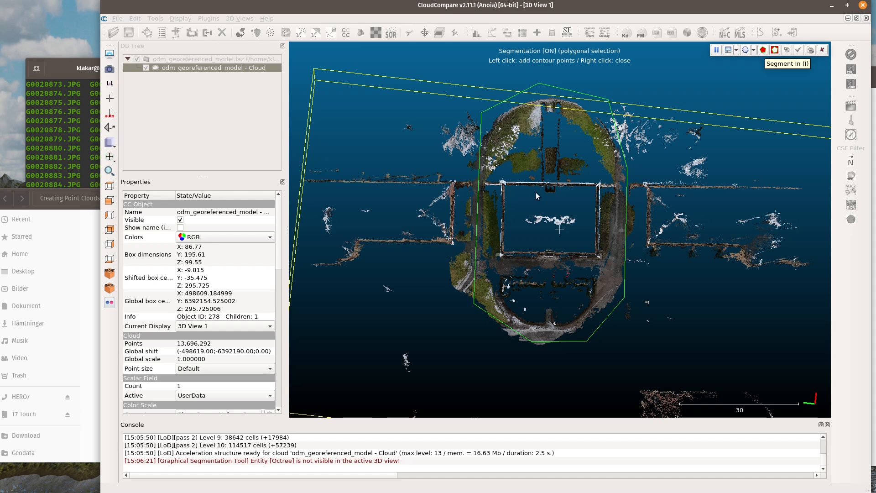
Segment the points inside the contour and confirm the segmentation, keeping the remaining points as a separate cloud
left_click(763, 50)
left_click_drag(570, 278, 532, 165)
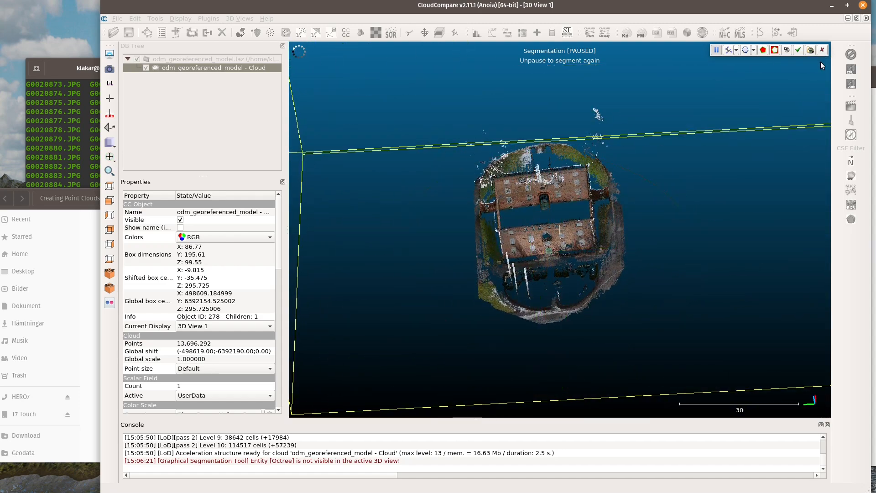
left_click(799, 51)
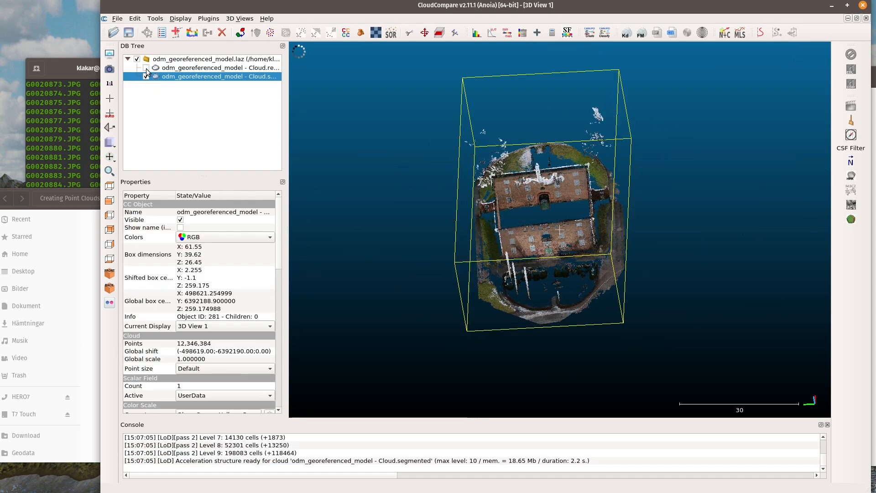
Compare the segmented and remaining clouds by toggling their visibility, leaving only the segmented cloud shown
left_click(146, 77)
left_click(147, 68)
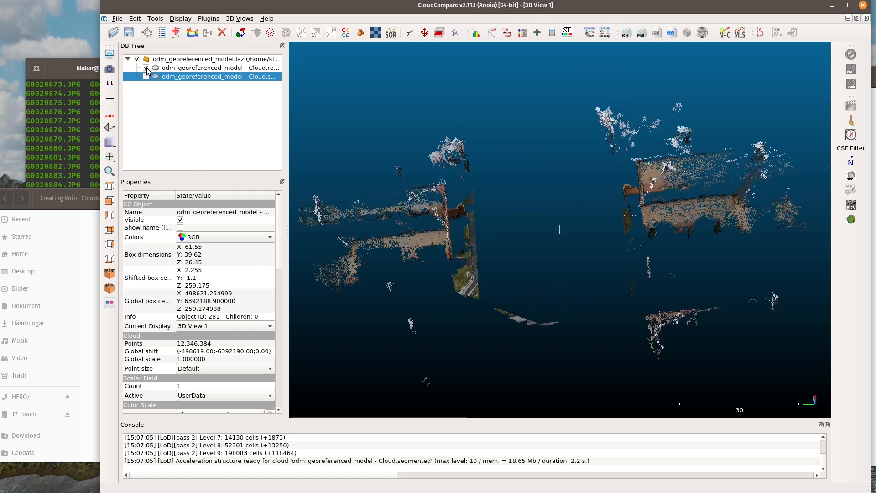
left_click(146, 77)
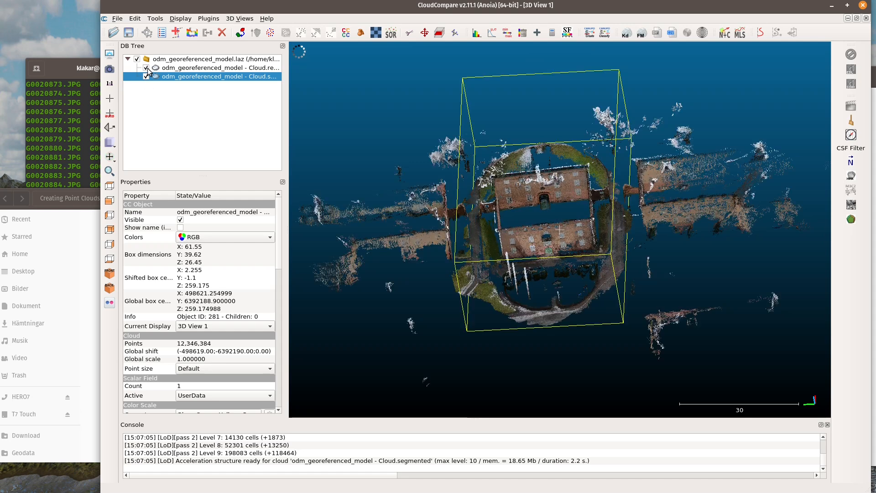
left_click(146, 68)
left_click(146, 68)
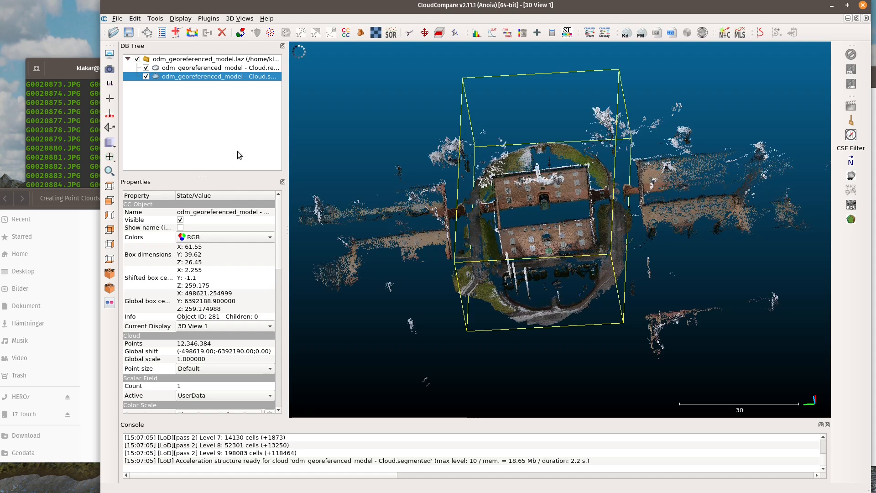
left_click(147, 68)
Measure the distance between two points near the upper corners of the building's ivy-covered facade and place the label above that wall
left_click_drag(499, 274, 397, 314)
left_click_drag(612, 276, 522, 283)
scroll(604, 263, "up", 11)
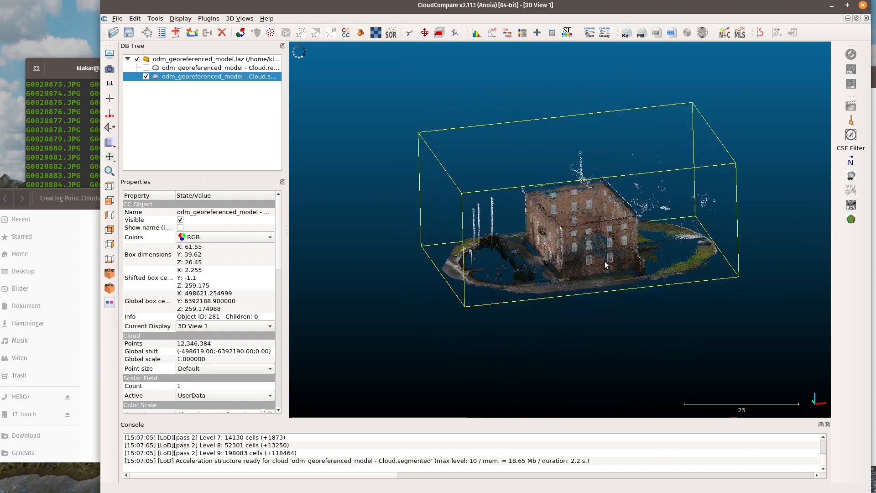
left_click_drag(604, 253, 675, 276)
left_click_drag(746, 292, 305, 157)
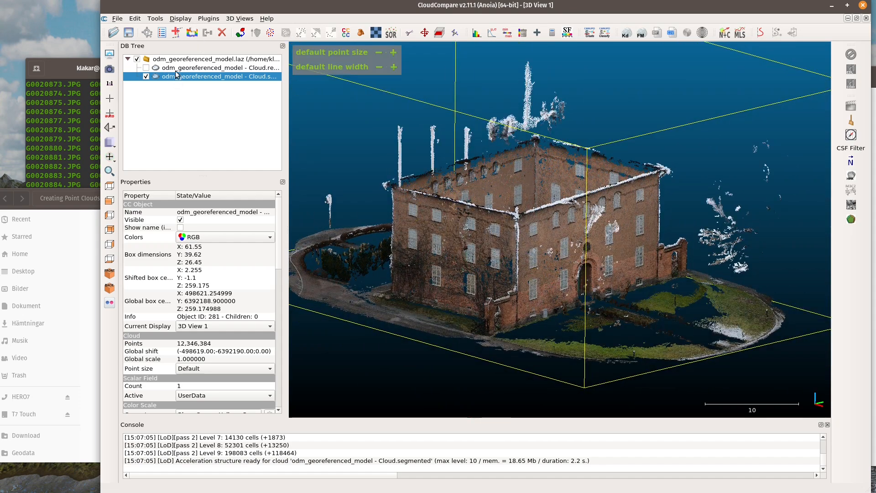
left_click(146, 33)
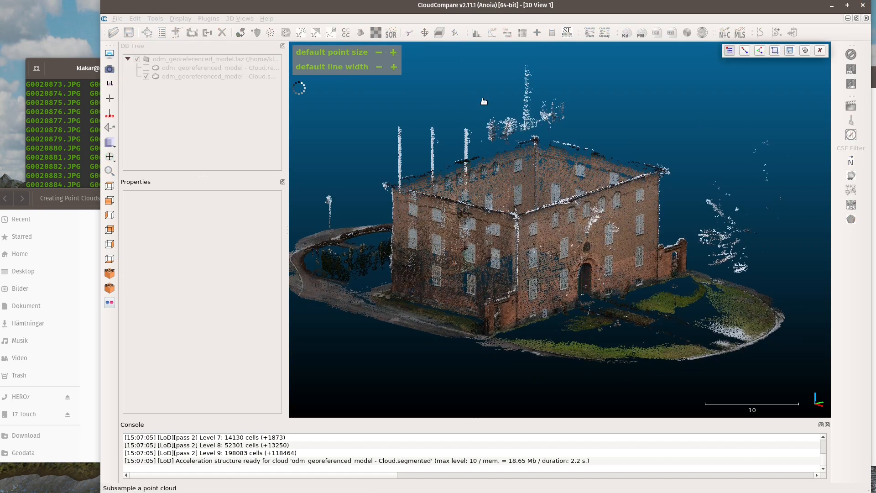
left_click(745, 51)
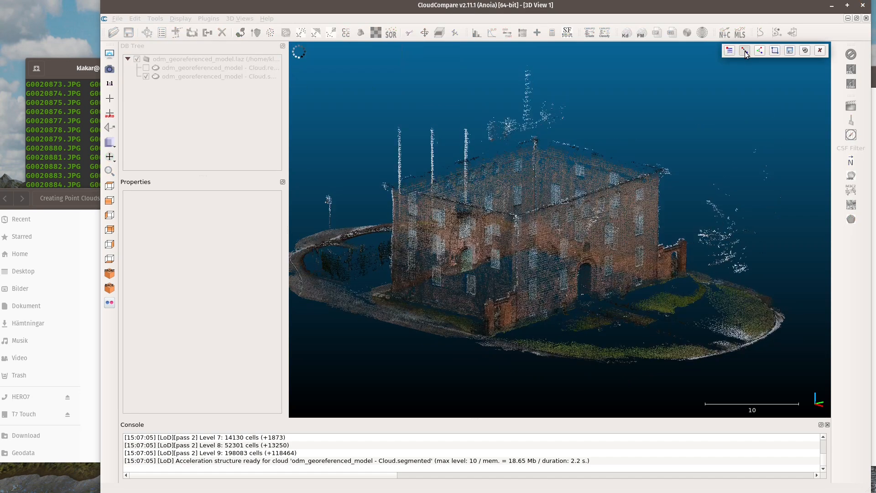
left_click(395, 213)
left_click_drag(471, 256, 377, 331)
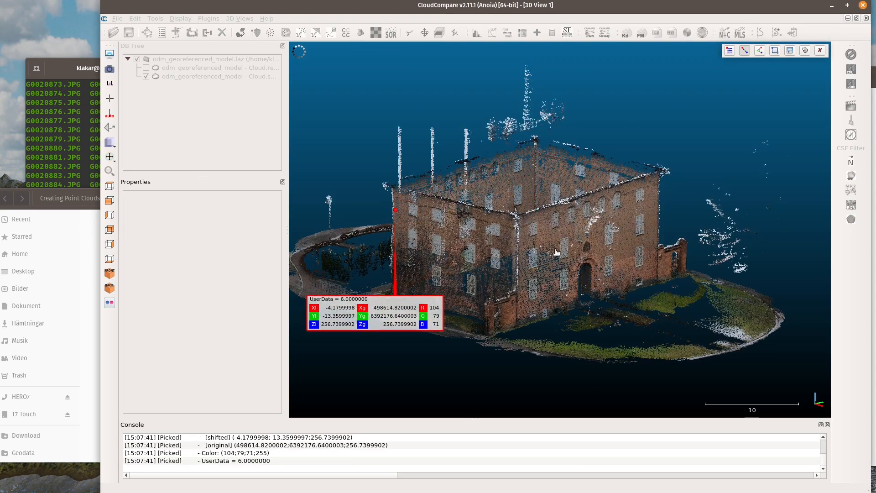
left_click(518, 237)
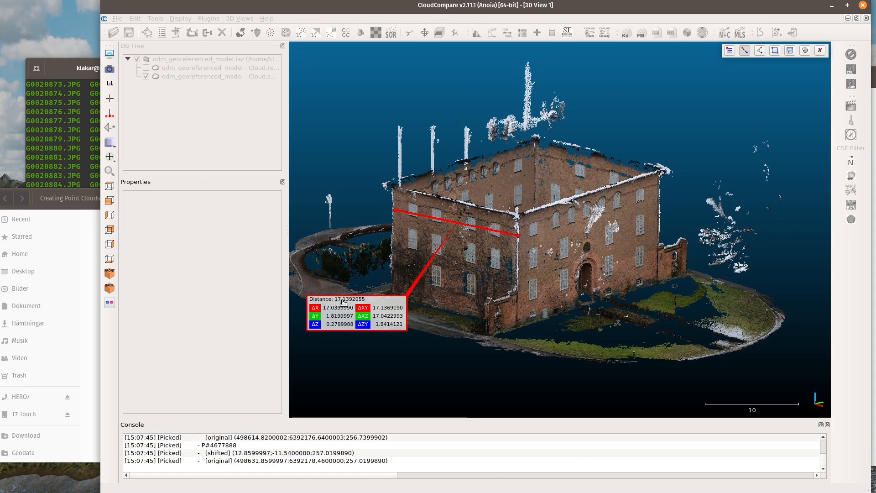
left_click_drag(357, 315, 392, 145)
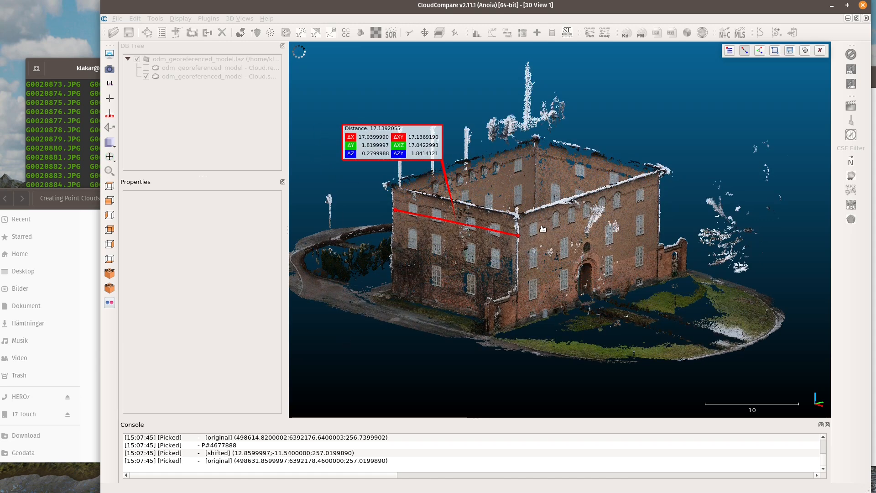
Measure the ivy-covered facade's height from its roof edge to the ground below and place the label beside the measured line
left_click(427, 197)
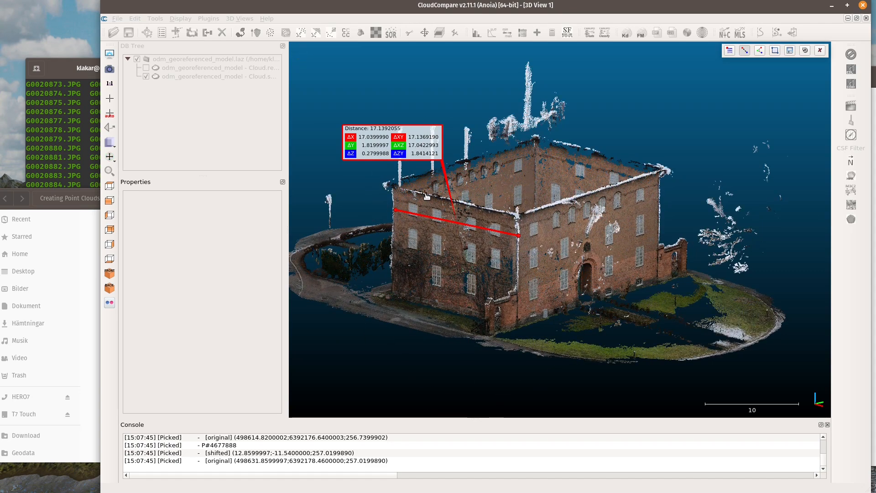
left_click(428, 196)
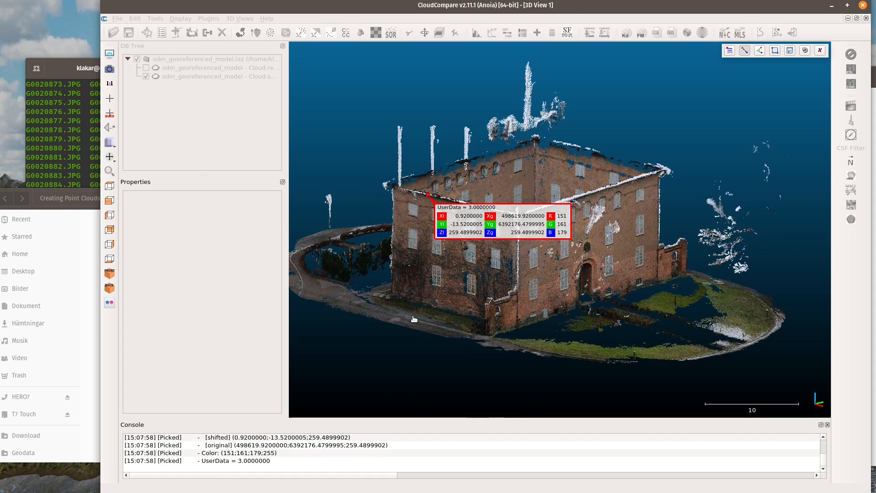
left_click(417, 319)
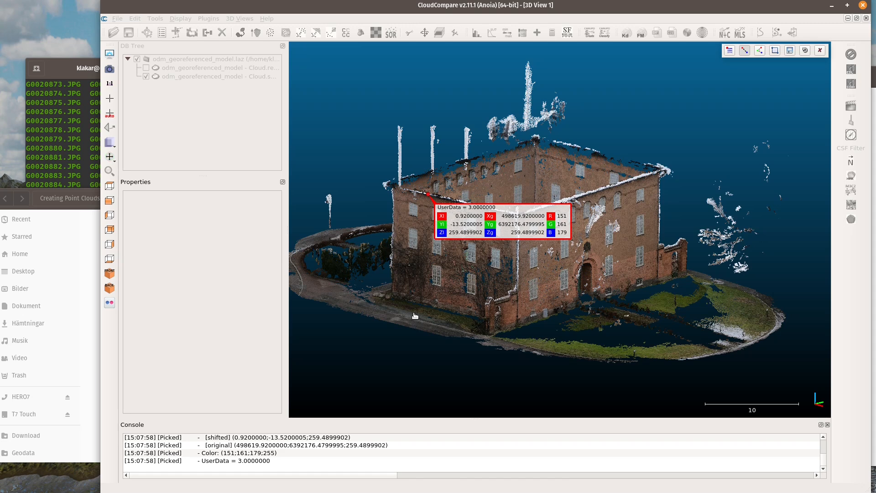
left_click(415, 315)
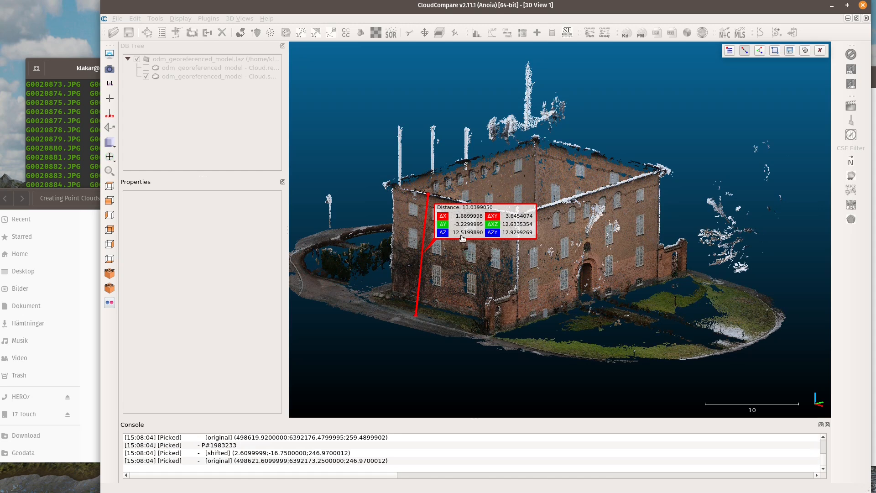
left_click_drag(479, 228, 397, 253)
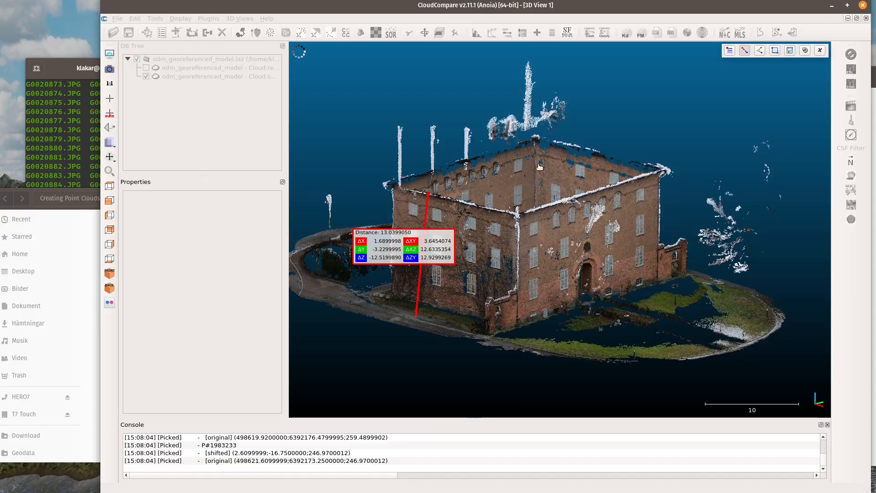
left_click_drag(539, 227, 530, 315)
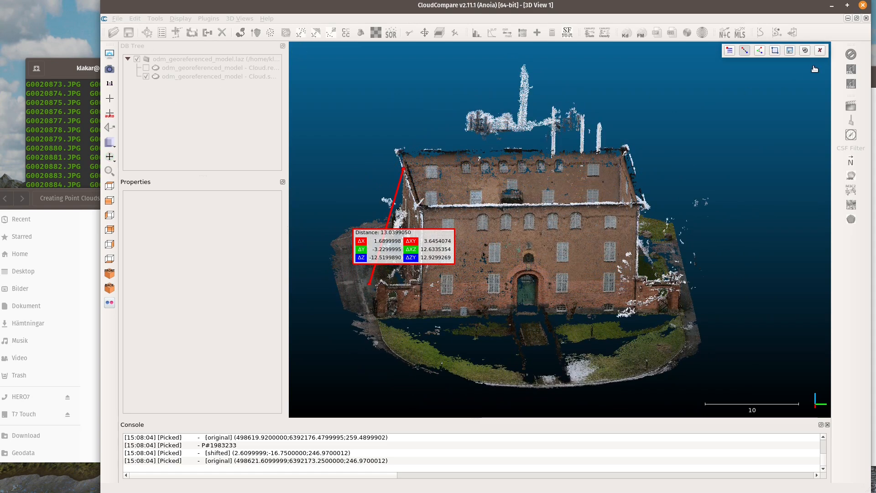
Select the segmented cloud and start saving it in the Video/QGIS_videos/Creating Point Clouds/pc folder
left_click(183, 76)
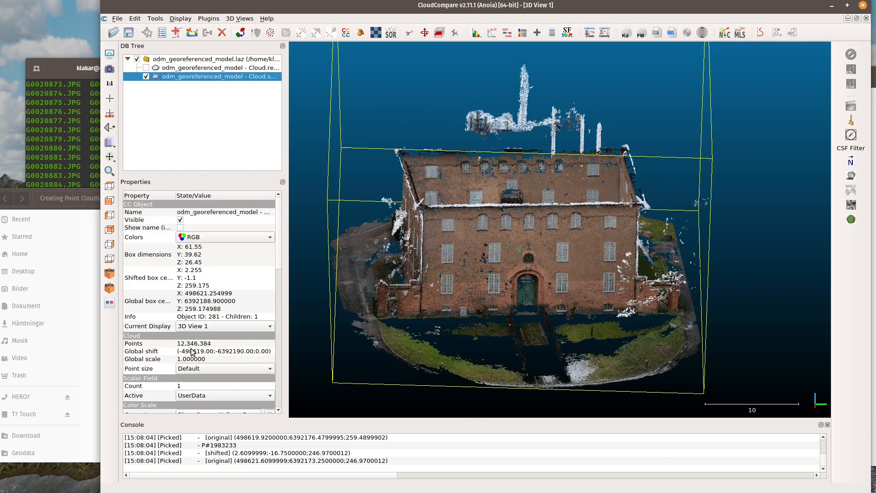
left_click_drag(462, 272, 431, 302)
left_click_drag(617, 303, 577, 251)
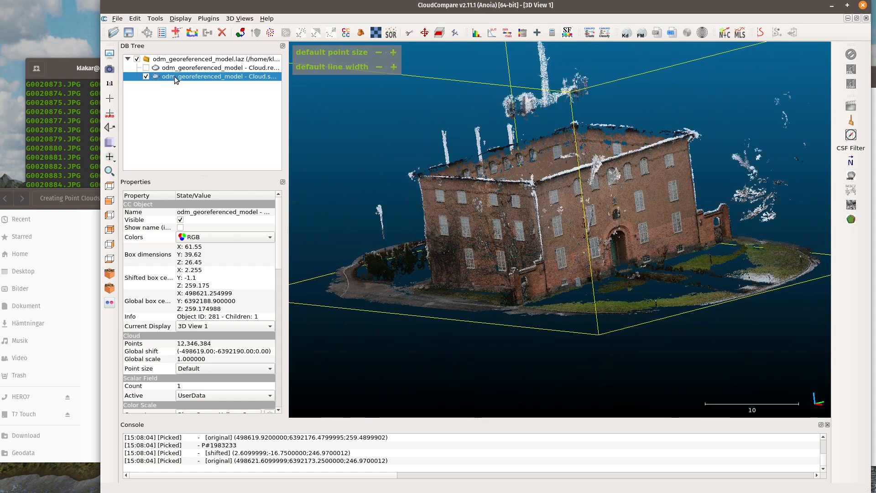
left_click(120, 19)
left_click(152, 51)
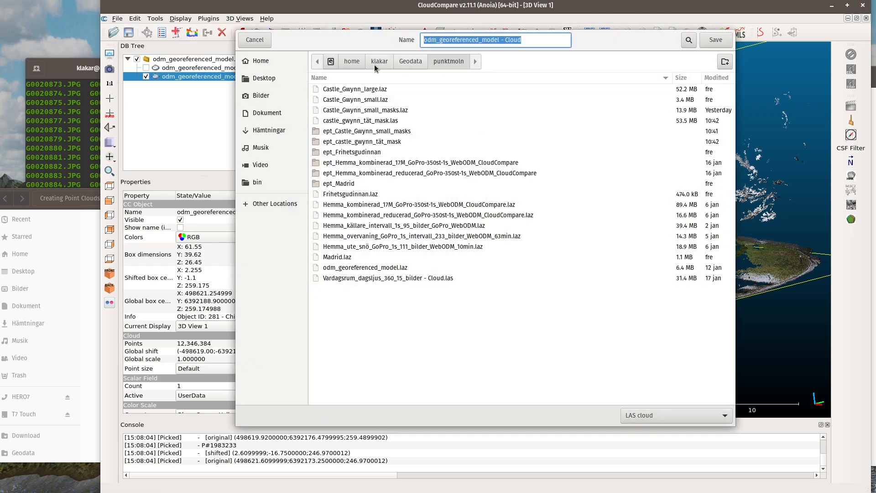
left_click(267, 166)
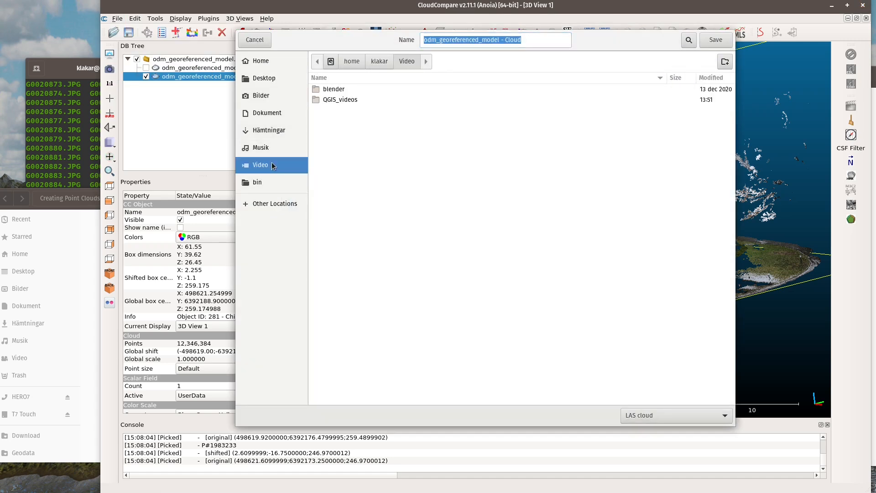
double_click(340, 99)
double_click(337, 89)
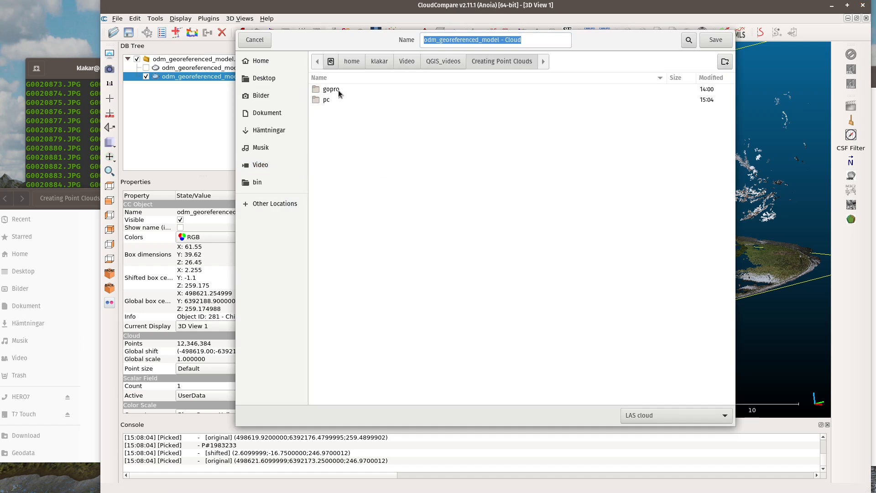
double_click(327, 102)
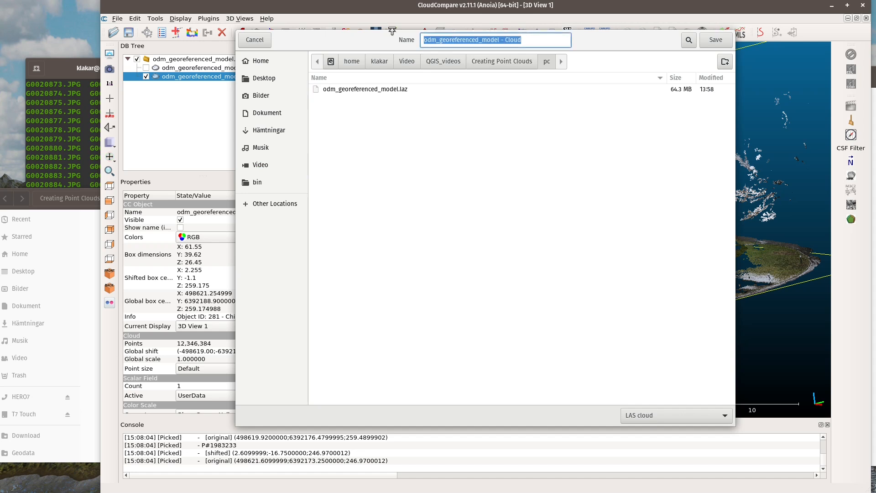
Save the cloud as Clipped_cloud.laz with the original resolution (0.01, 0.01, 0.01)
type("Clipped_cloud.laz")
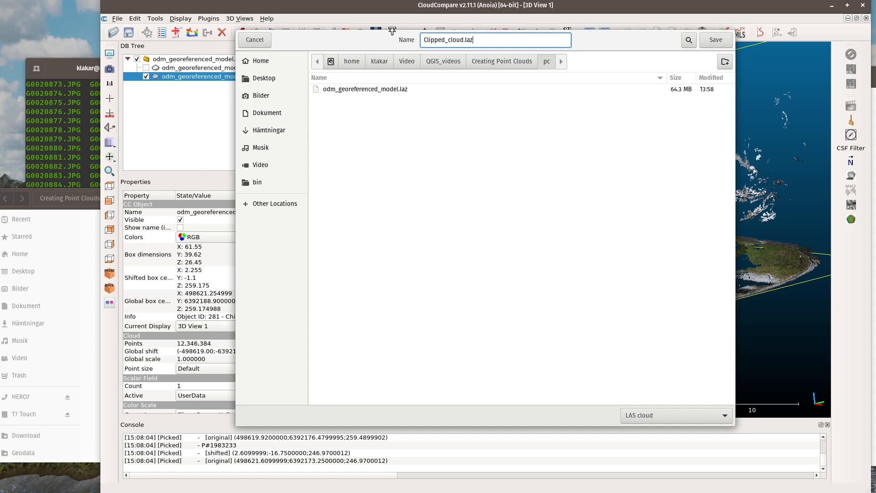
key("Return")
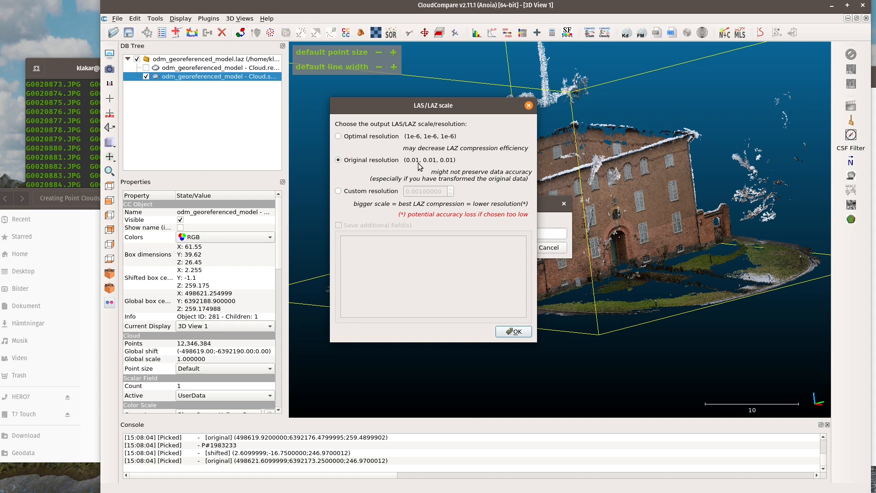
left_click(513, 331)
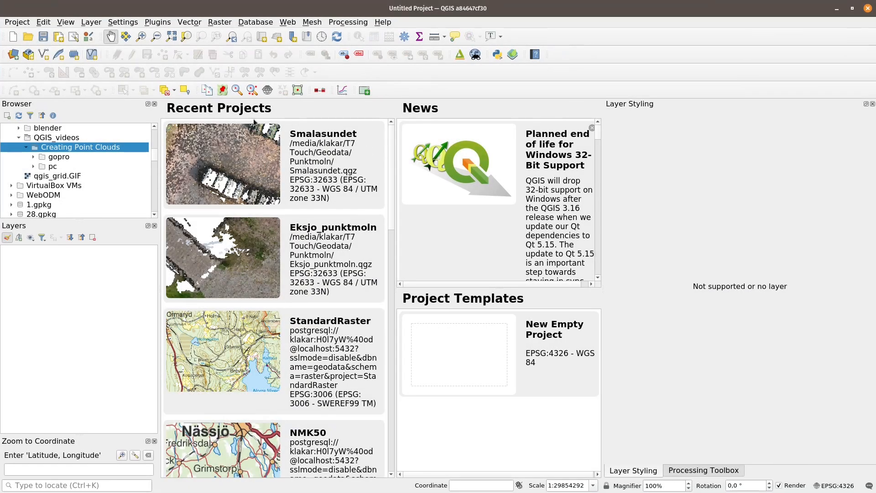
Switch to QGIS, check its version and build details in the About information, and close it
left_click(384, 22)
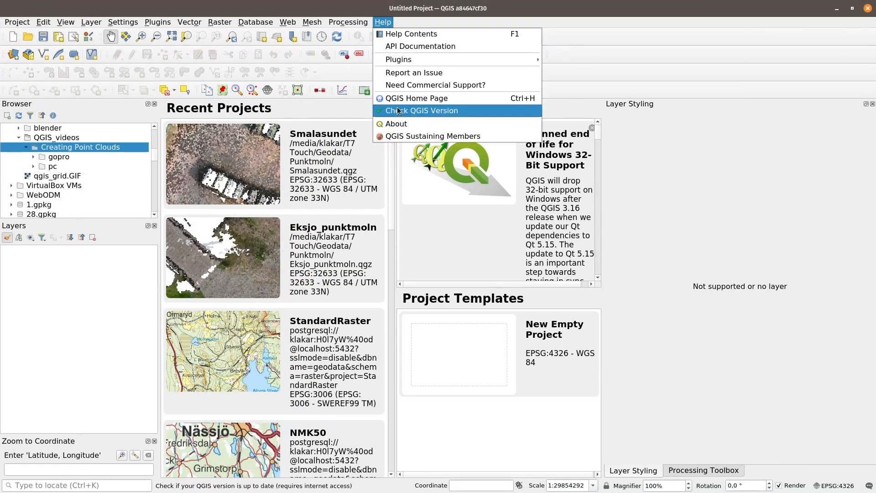
left_click(404, 124)
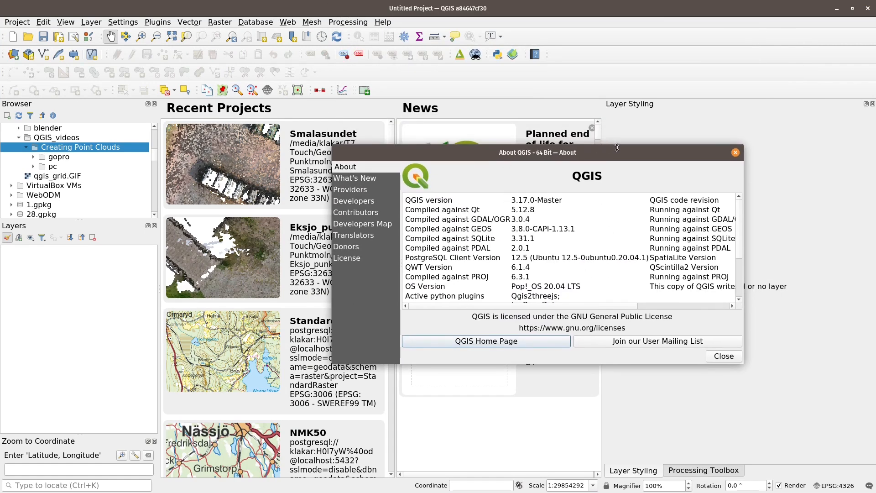
left_click_drag(619, 154, 689, 149)
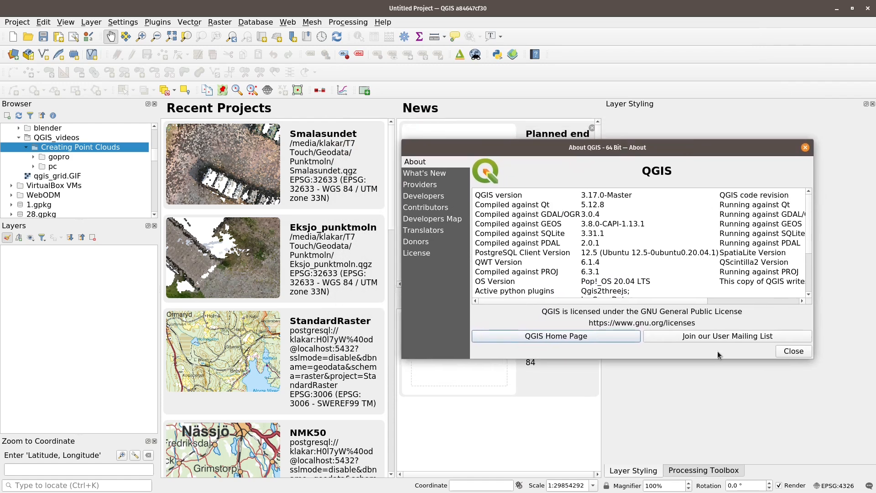
left_click(794, 351)
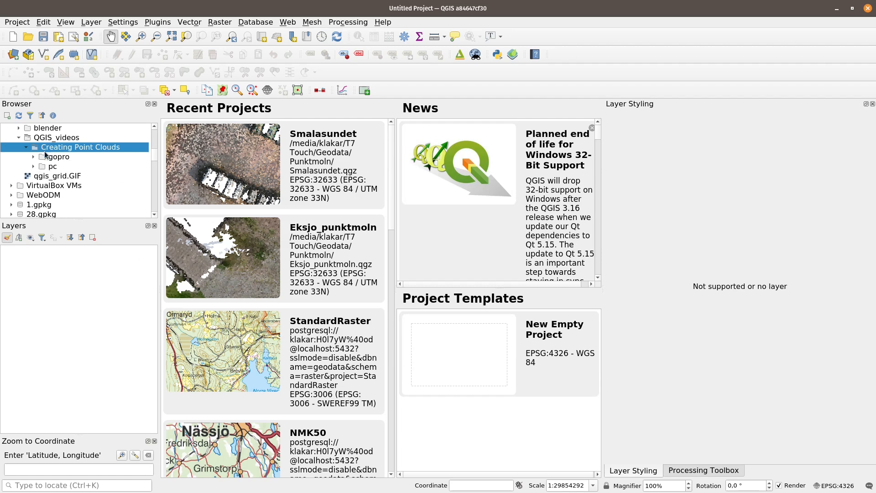
Expand the pc folder under Creating Point Clouds and add Clipped_cloud.laz to the project as a layer
left_click(32, 167)
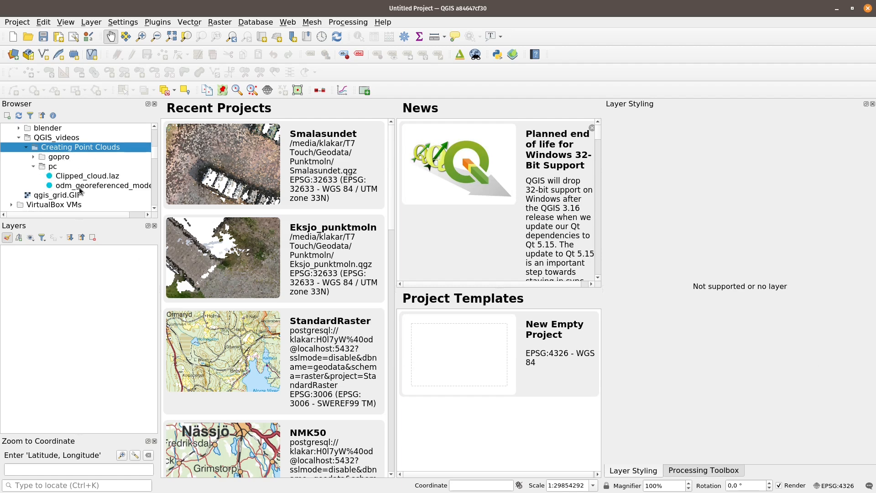
left_click(60, 167)
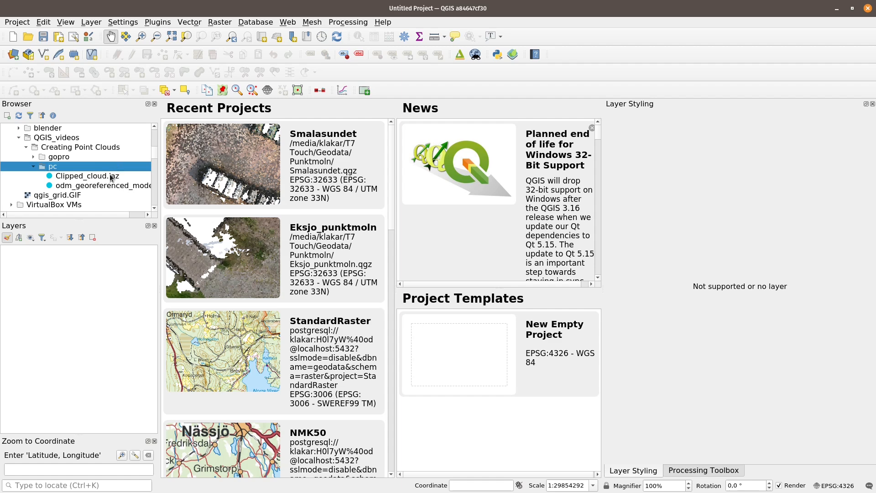
mouse_move(108, 215)
left_mouse_down()
mouse_move(141, 218)
mouse_move(112, 209)
left_mouse_up()
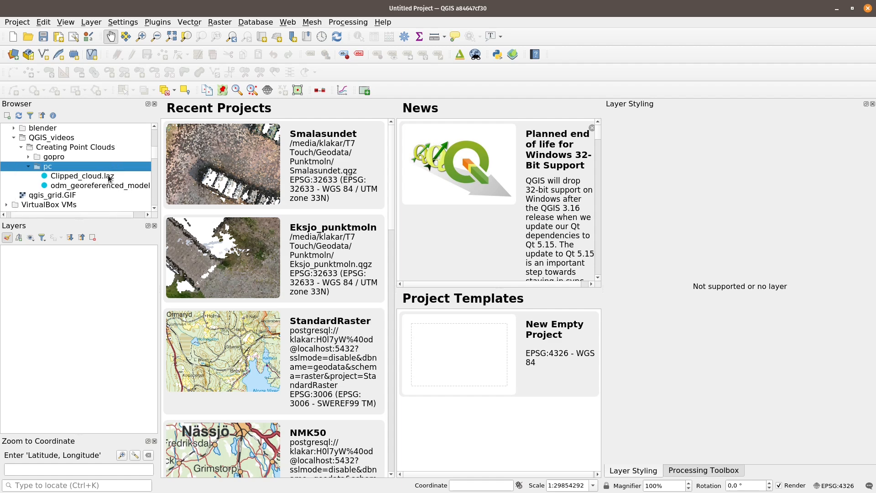
left_click_drag(80, 216, 97, 216)
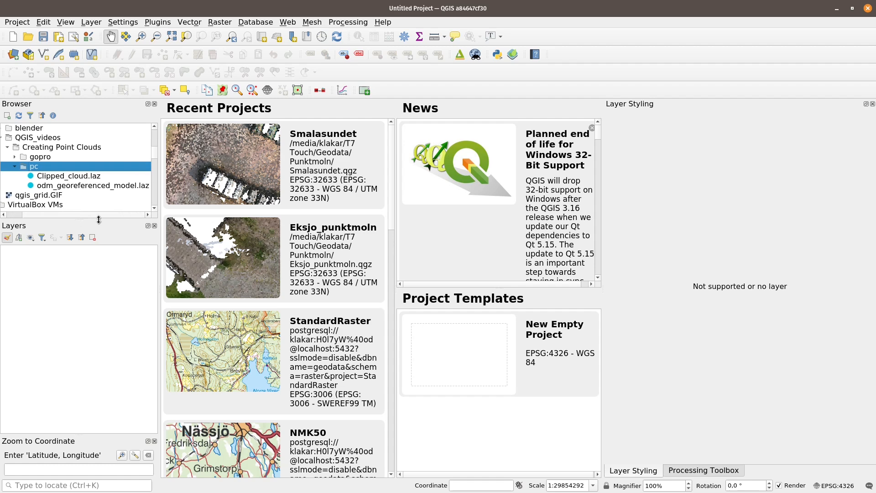
left_click_drag(64, 177, 357, 244)
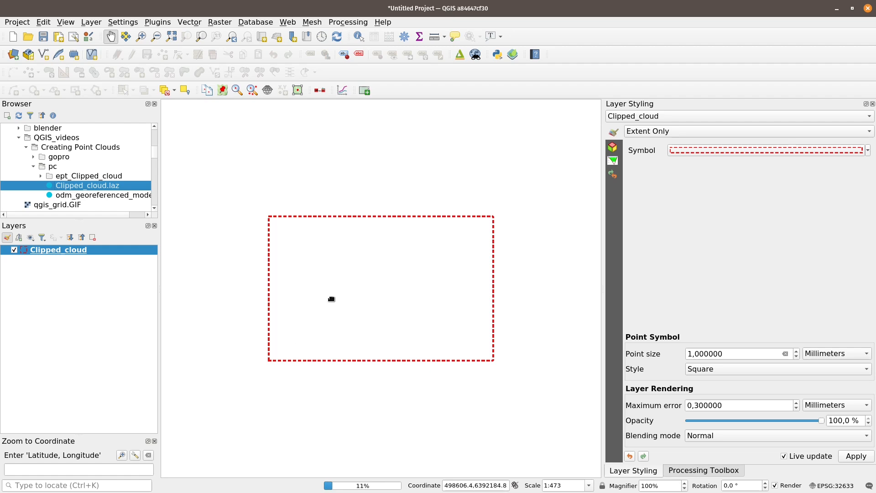
Switch to the file manager, enlarge its window, inspect the contents of the ept_Clipped_cloud folder, and return to QGIS
key("alt+Tab")
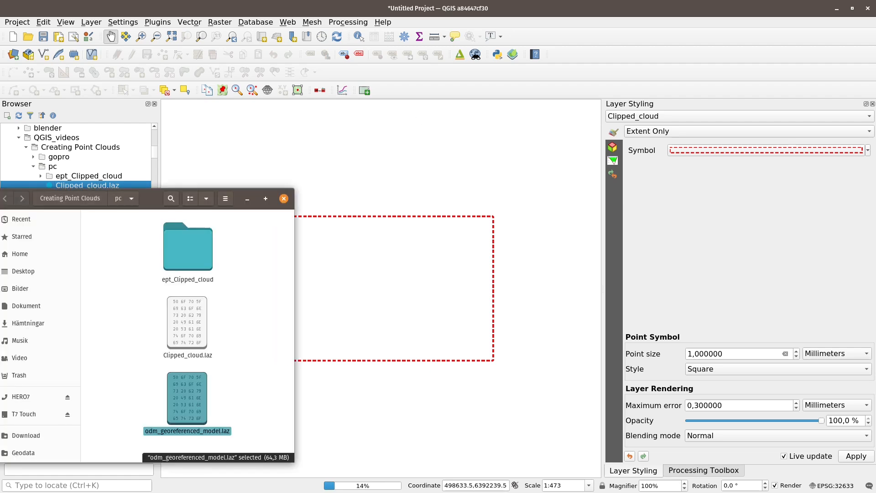
left_click_drag(136, 204, 631, 133)
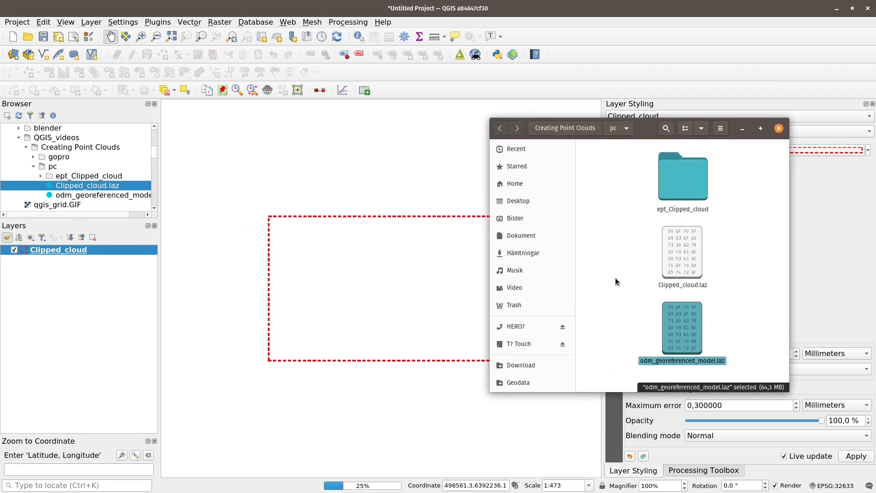
left_click(613, 130)
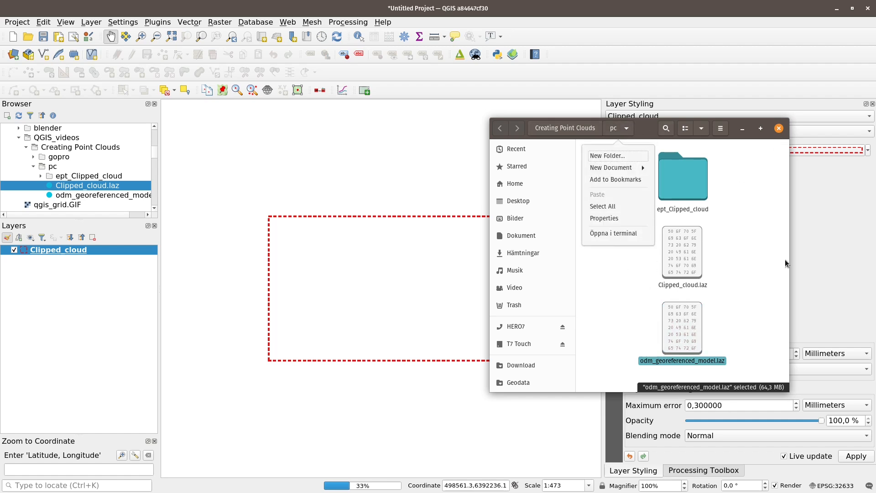
left_click_drag(785, 388, 870, 468)
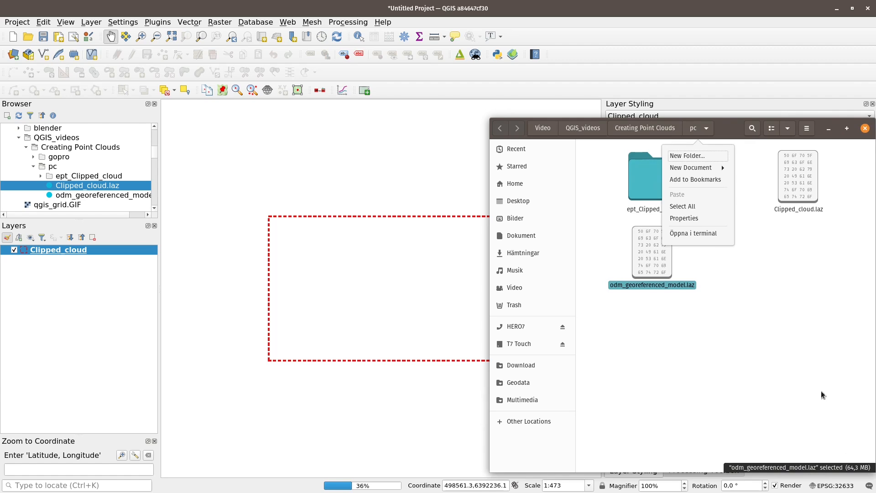
left_click_drag(723, 130, 388, 84)
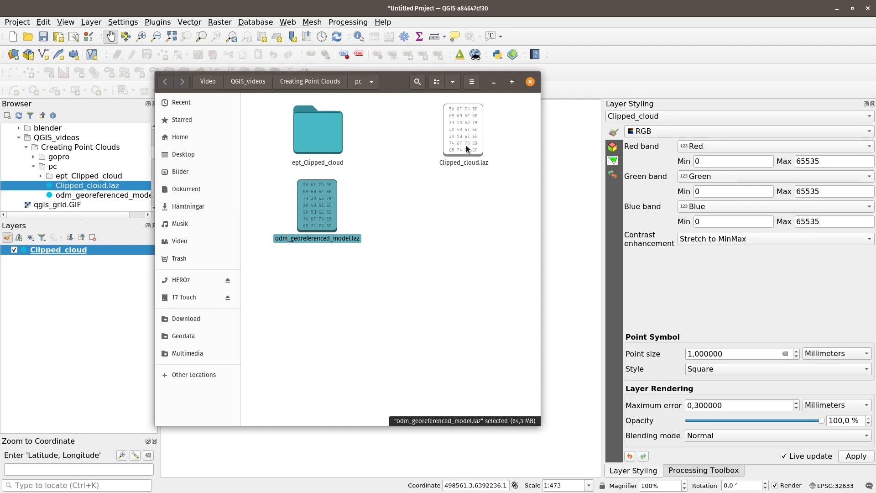
double_click(316, 138)
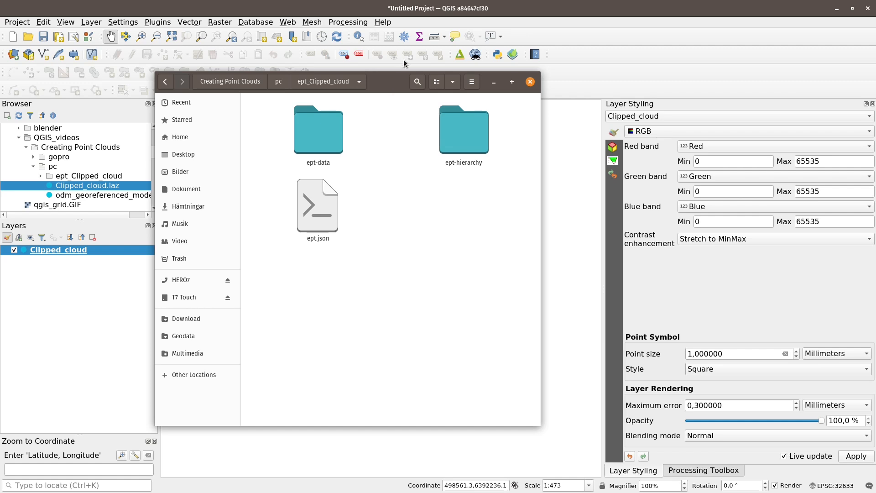
left_click(526, 10)
Examine the building outline and surrounding grounds of the Clipped_cloud layer in the map, and switch back to CloudCompare
left_click_drag(374, 328, 376, 343)
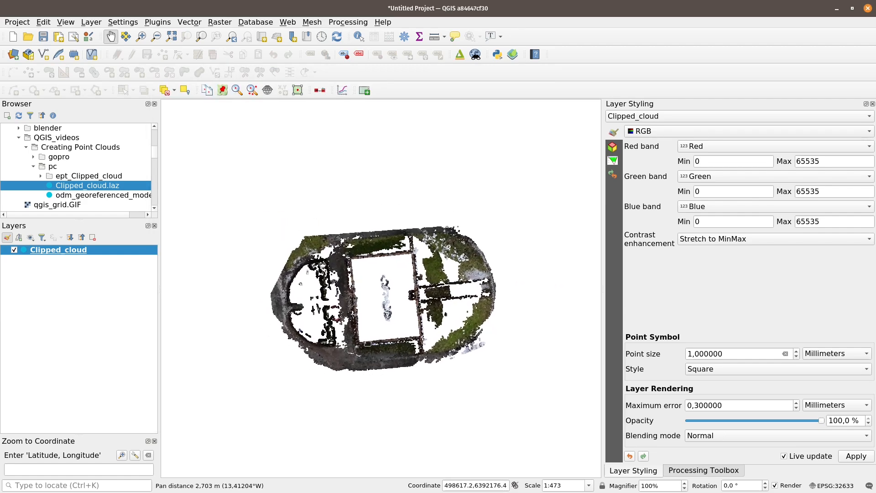
scroll(374, 341, "up", 2)
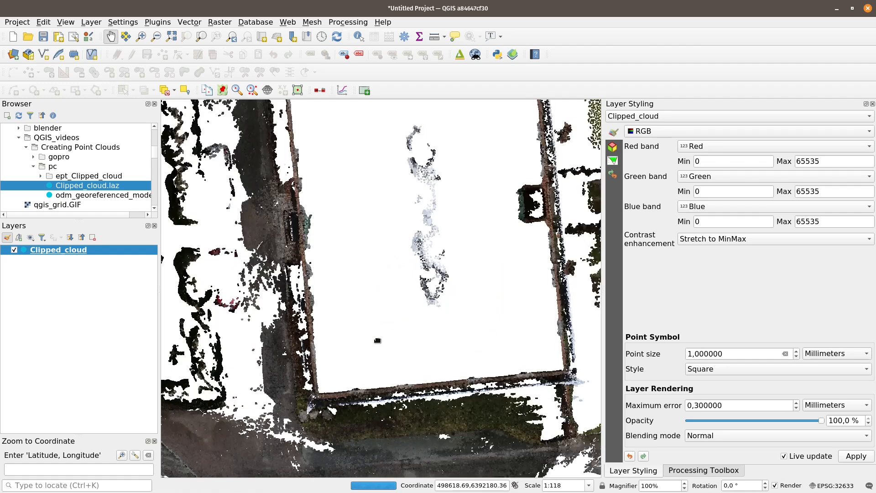
scroll(375, 328, "down", 1)
left_click_drag(379, 303, 370, 339)
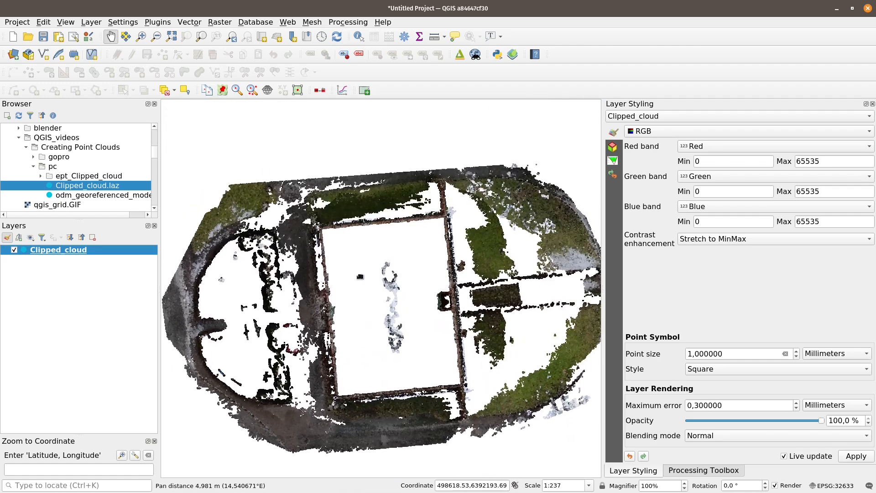
left_click_drag(371, 270, 383, 258)
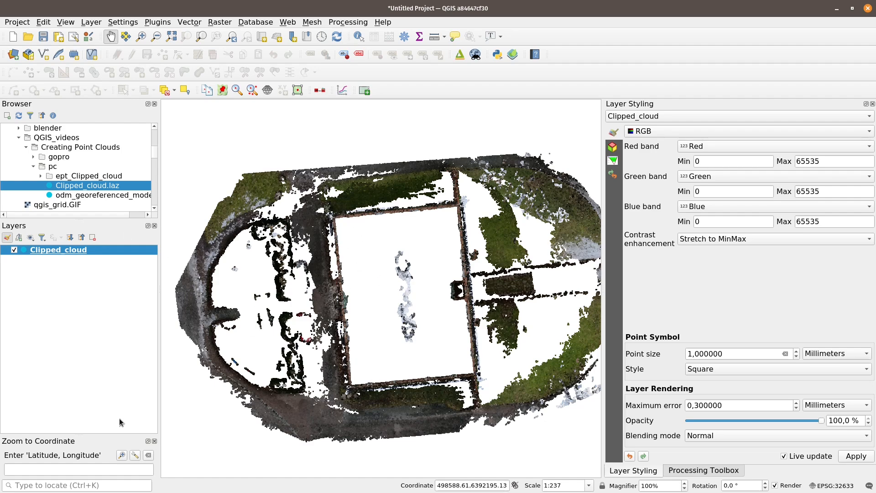
key("alt+Tab")
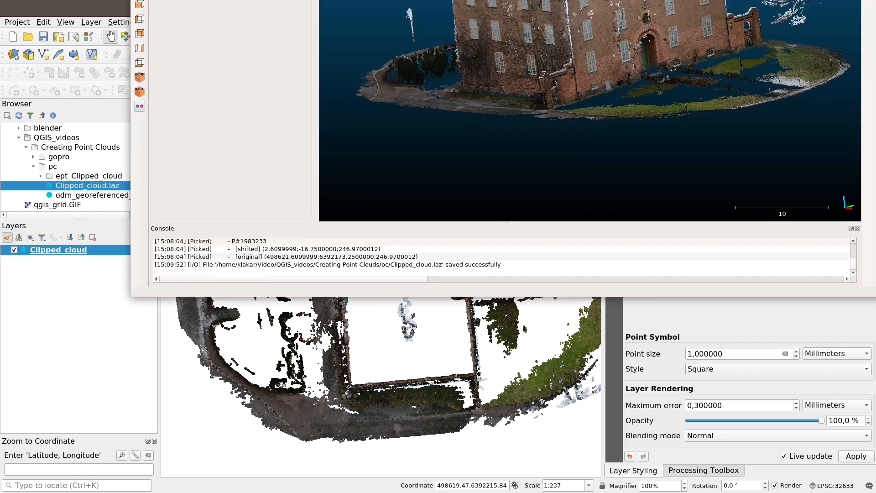
Cross-section the segmented cloud to a slab of the building's walls about 8.59 thick in Z and export the section as a new cloud
left_click_drag(462, 1, 466, 29)
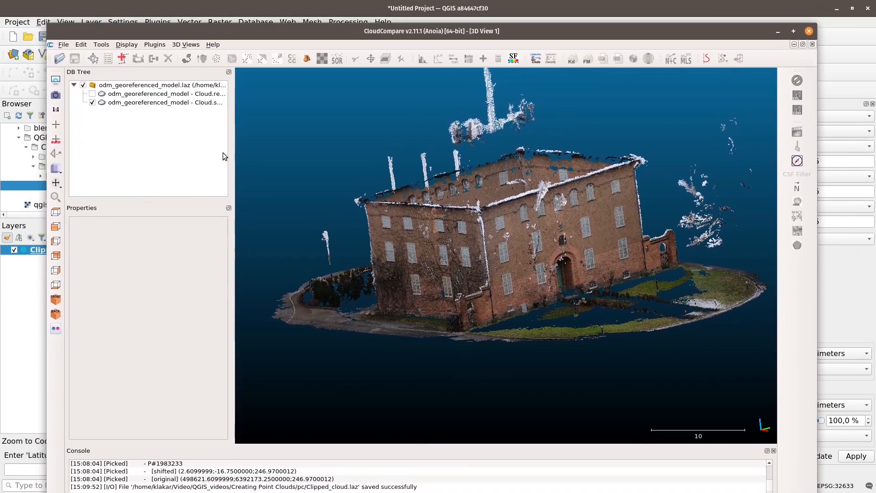
left_click(134, 104)
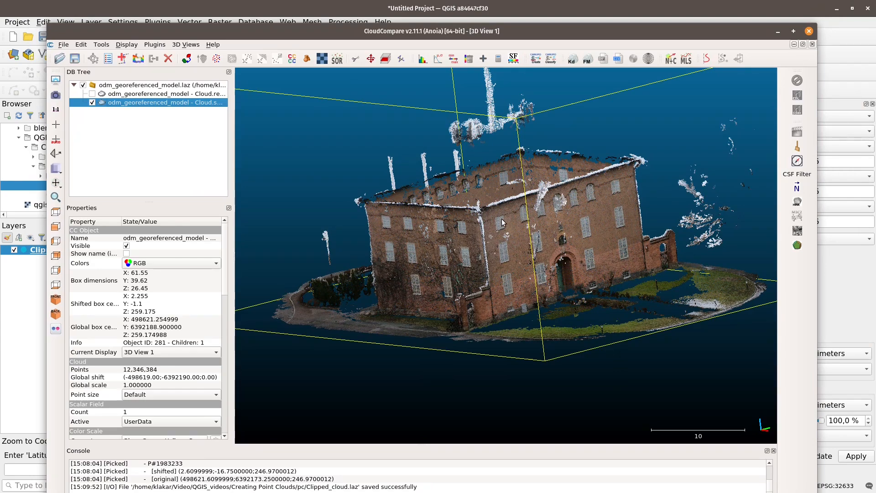
left_click(385, 58)
mouse_move(511, 354)
left_mouse_down()
mouse_move(512, 338)
mouse_move(513, 349)
left_mouse_up()
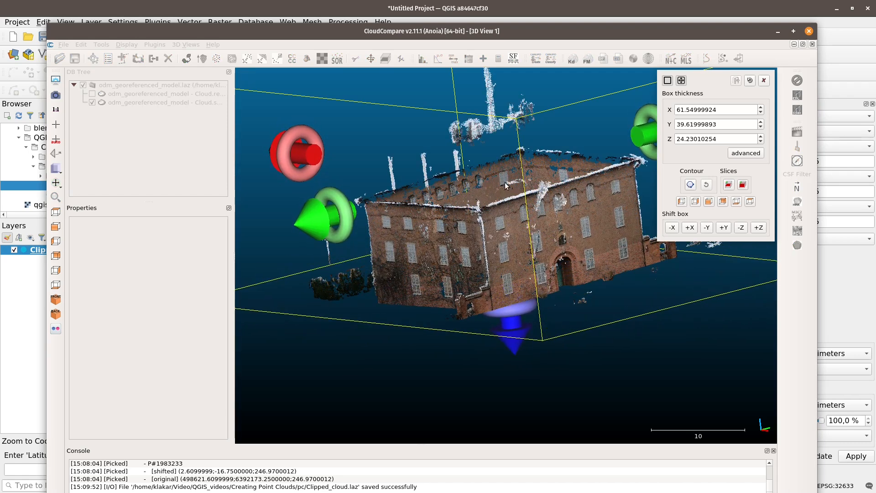
right_click_drag(492, 176, 487, 255)
left_click_drag(474, 106, 476, 210)
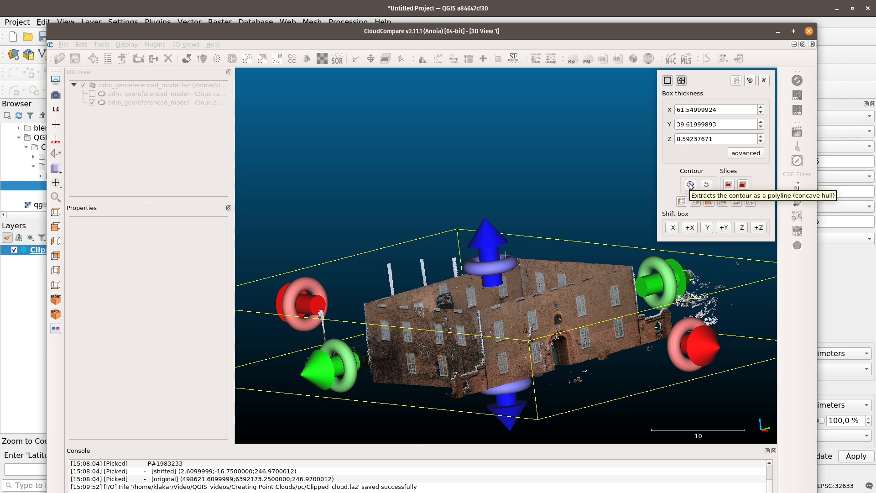
left_click(728, 185)
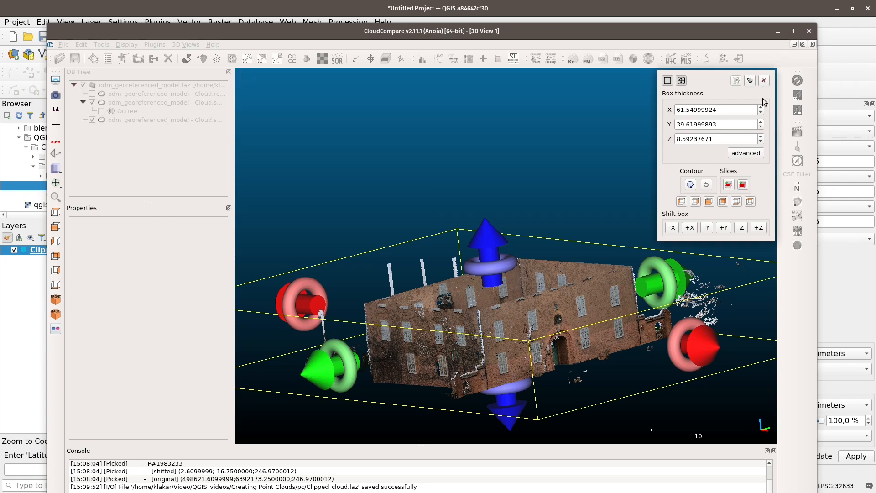
left_click(763, 80)
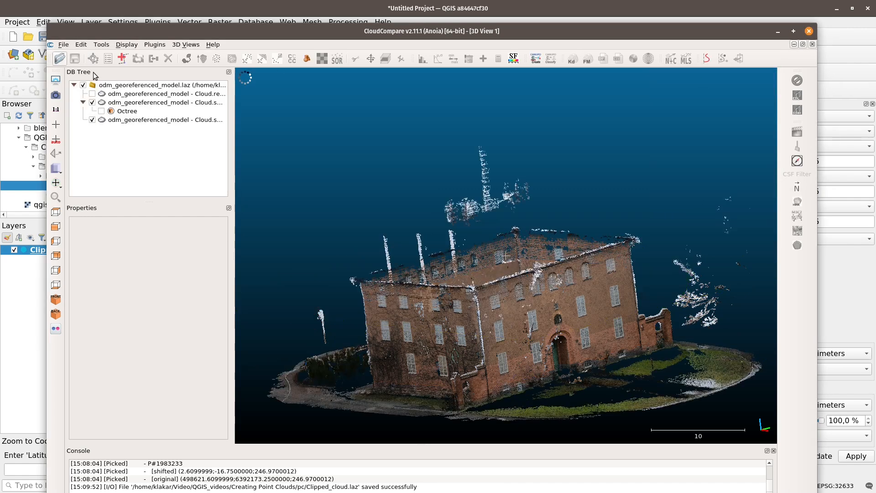
Hide the source cloud and subsample the exported wall section using the Space method with a minimum space between points
left_click(93, 102)
left_click(141, 120)
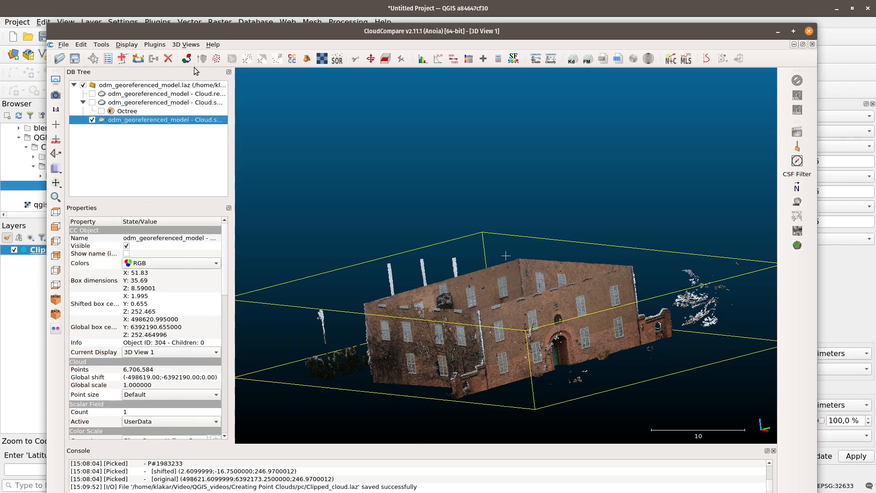
left_click(216, 58)
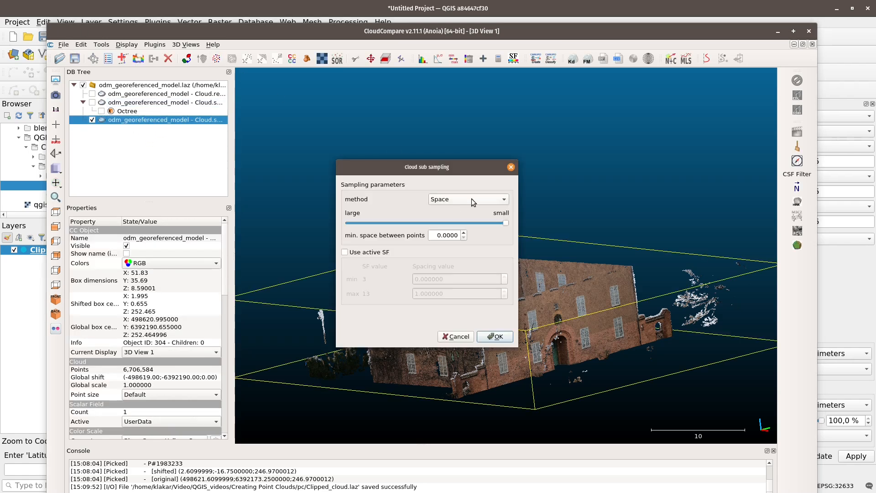
left_click_drag(446, 237, 450, 236)
type("1")
left_click(496, 337)
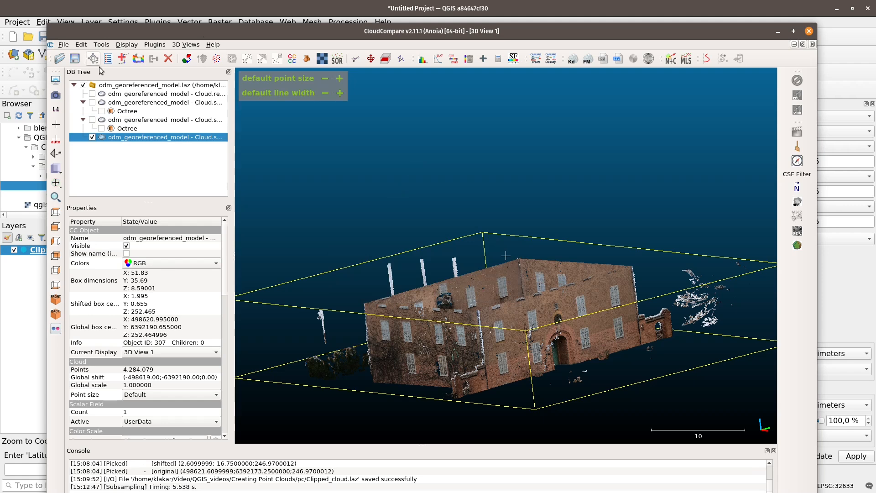
Save the subsampled wall cloud as clipped_walls in the pc folder, in LAS cloud format at the original resolution
left_click(64, 45)
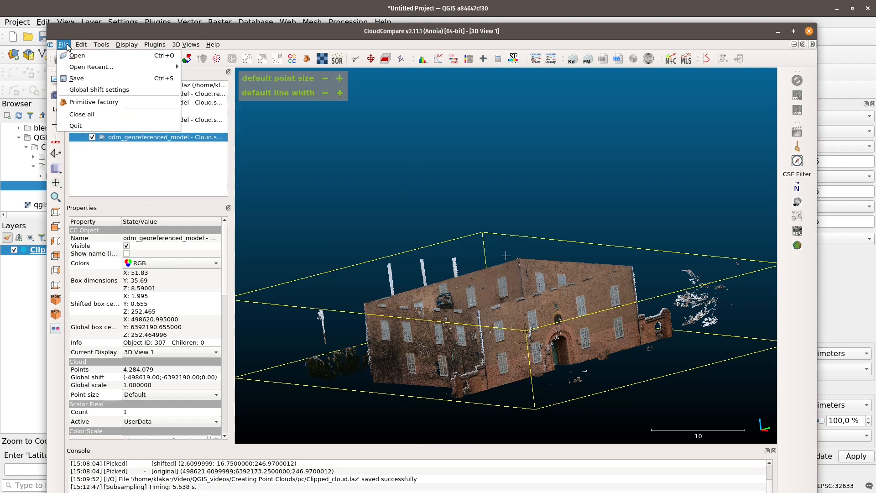
left_click(79, 79)
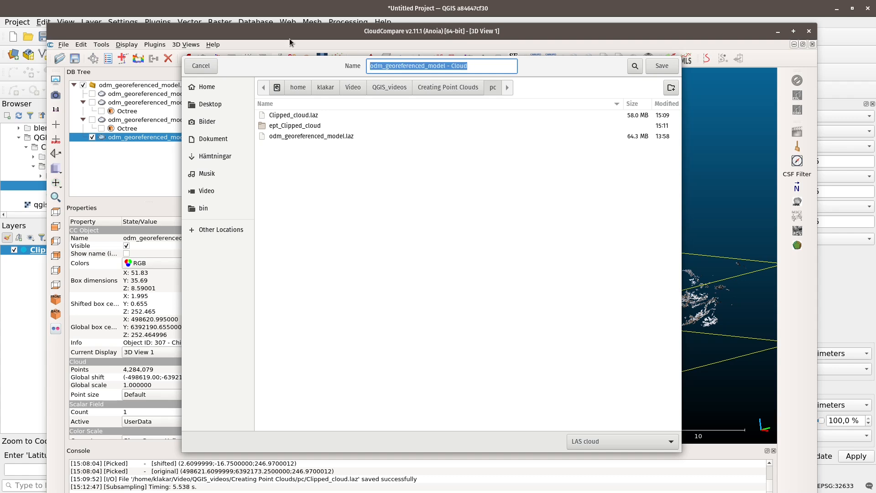
type("clipped_walls")
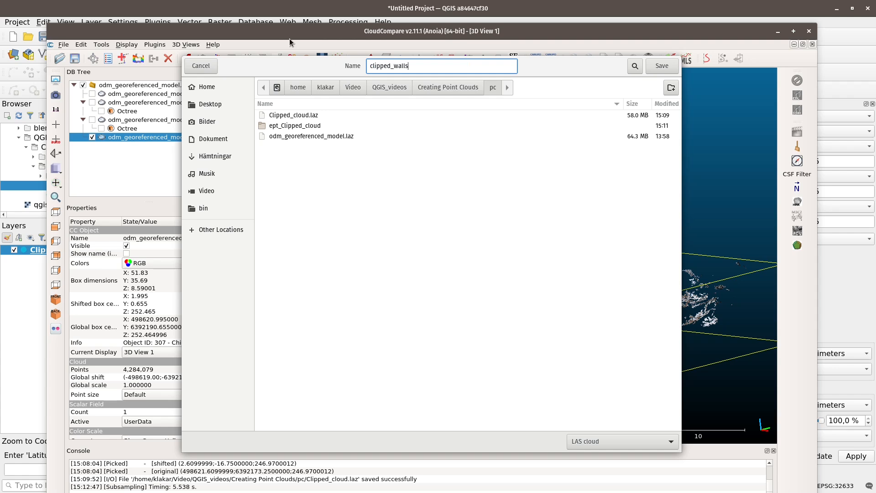
key("Return")
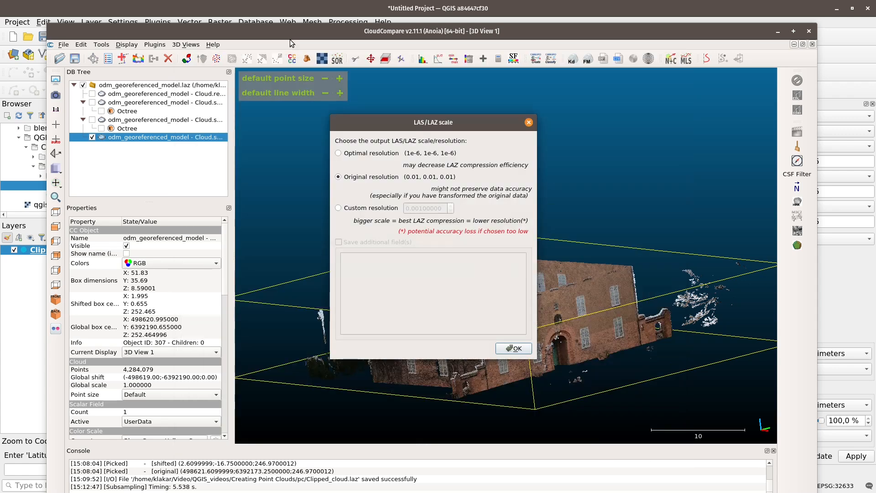
left_click(514, 348)
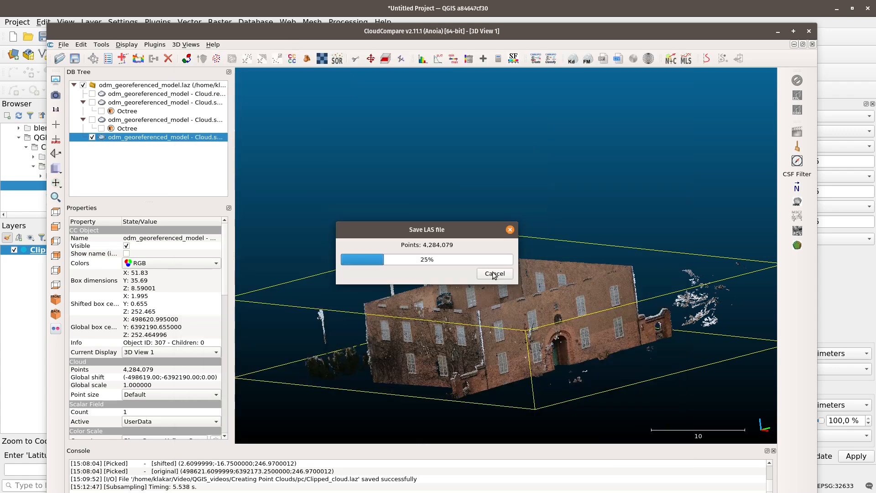
Switch to QGIS, add clipped_walls.las to the project, and hide Clipped_cloud to view the wall outline alone
left_click(33, 266)
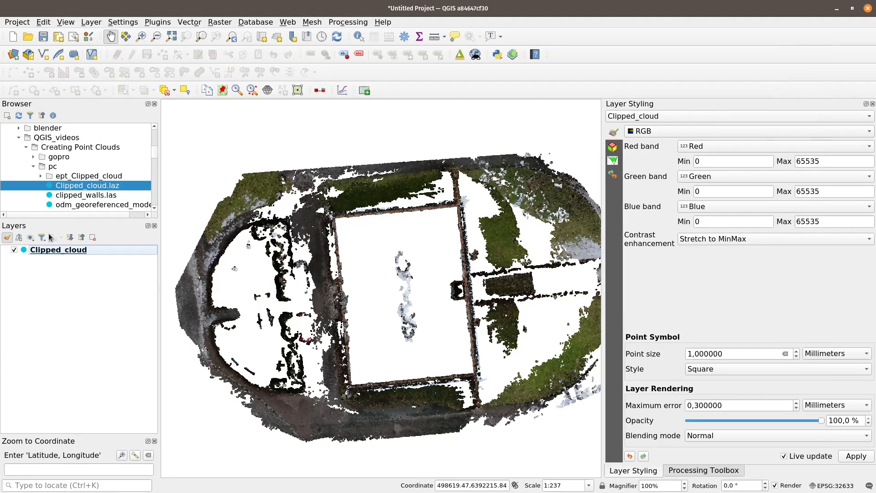
left_click_drag(93, 198, 305, 141)
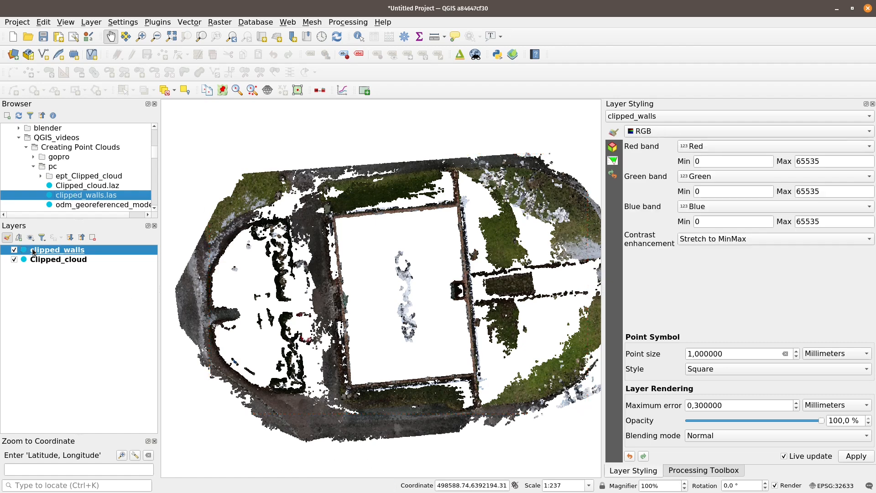
left_click(15, 260)
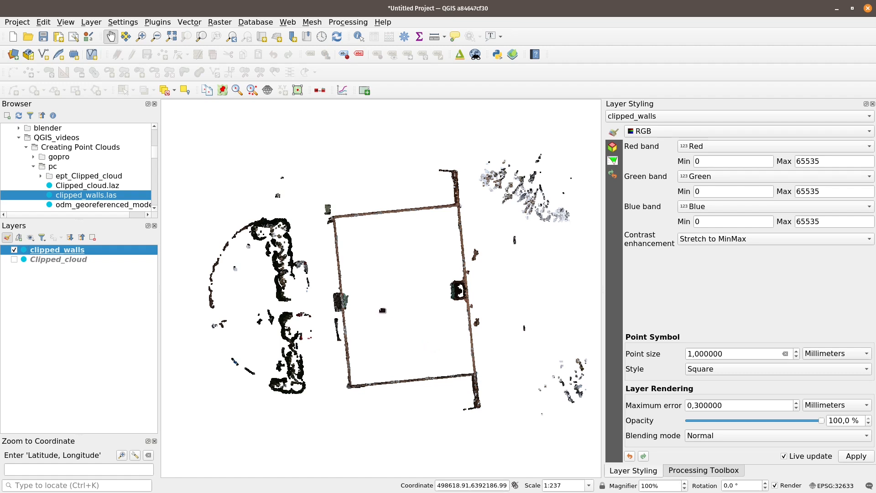
left_click_drag(378, 312, 398, 308)
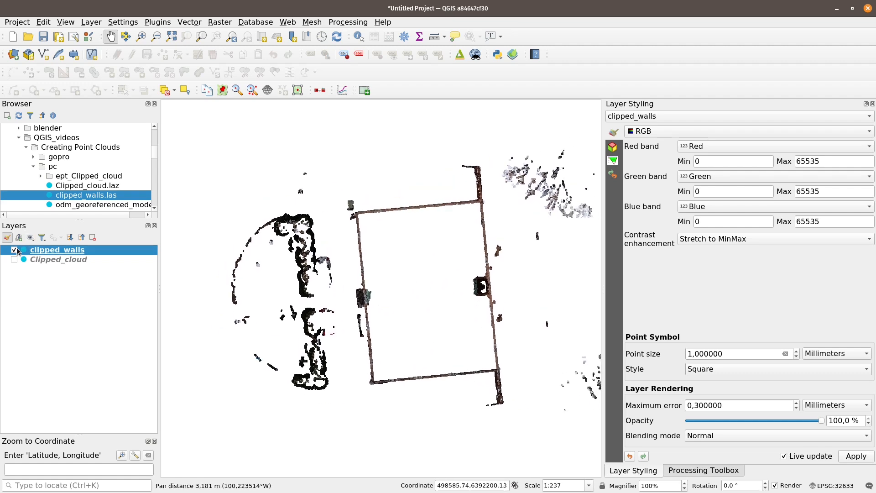
Hide the clipped_walls layer and show Clipped_cloud again
left_click(14, 250)
left_click(14, 259)
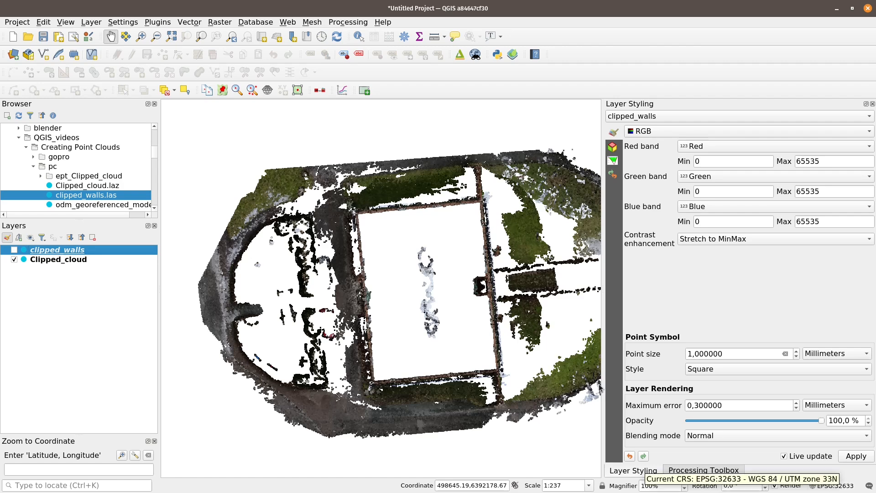
left_click_drag(379, 314, 344, 309)
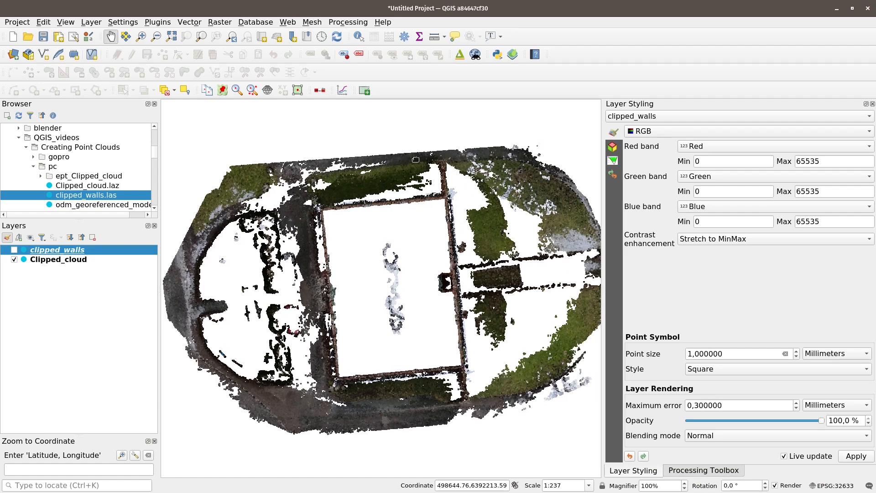
Open a new 3D map view and set the 3D rendering of Clipped_cloud to RGB
key("ctrl+alt+m")
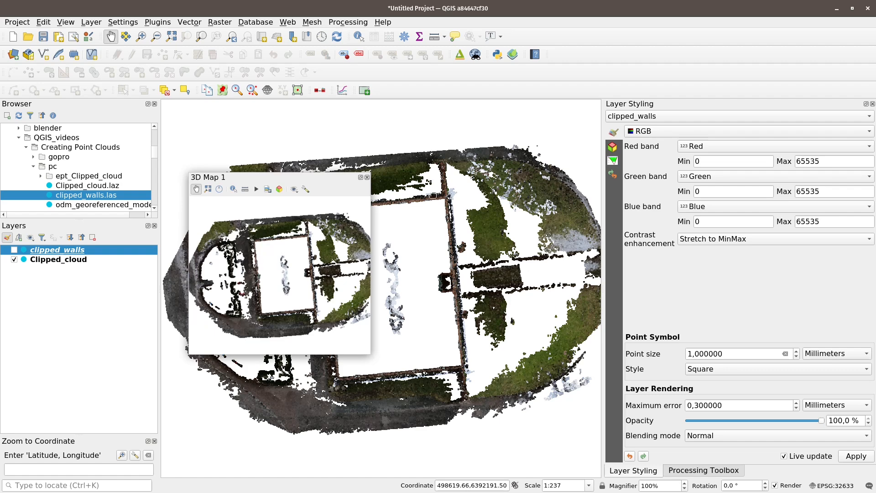
left_click_drag(313, 178, 311, 218)
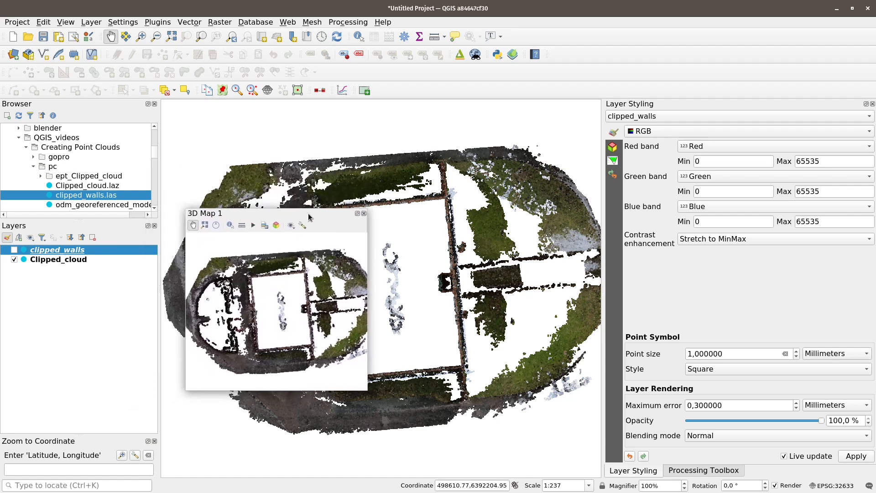
left_click(614, 148)
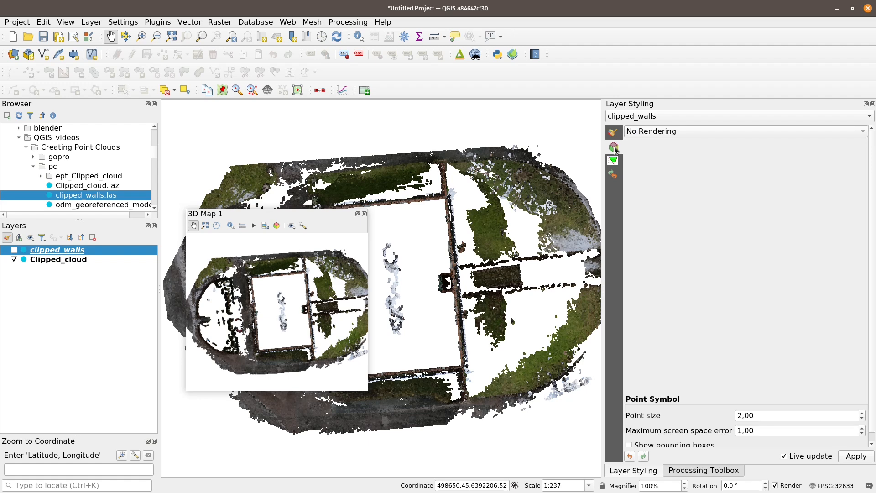
left_click(59, 260)
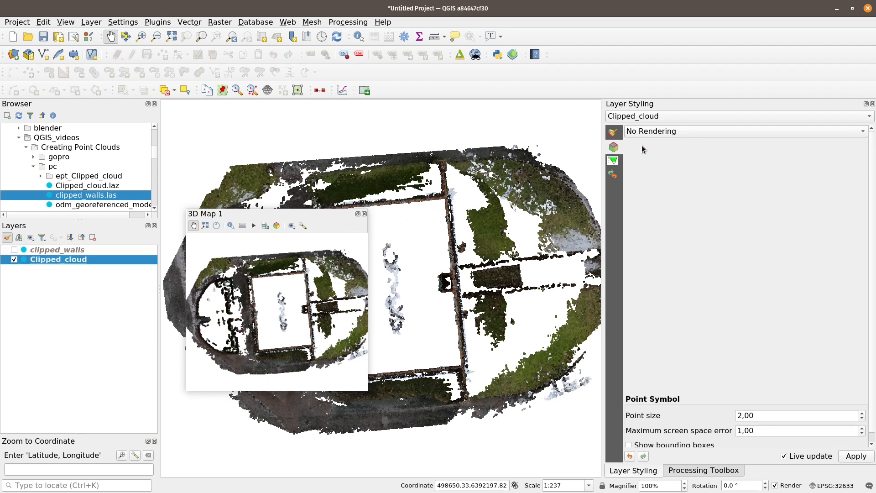
left_click(707, 131)
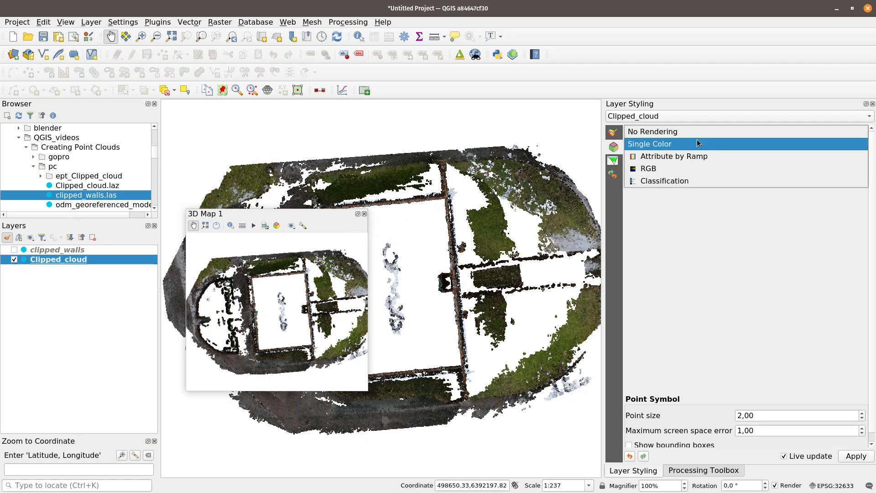
left_click(699, 169)
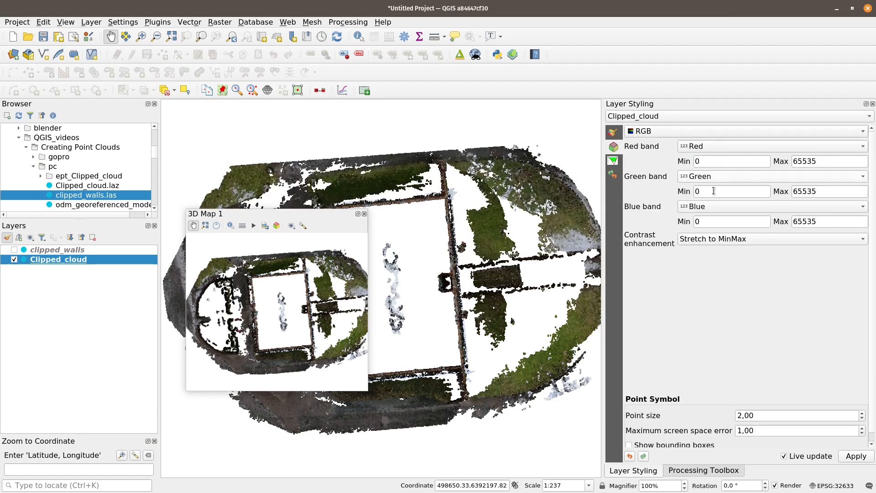
Enlarge the 3D map window and move it aside to uncover the southeastern part of the 2D map
left_click_drag(312, 216, 315, 147)
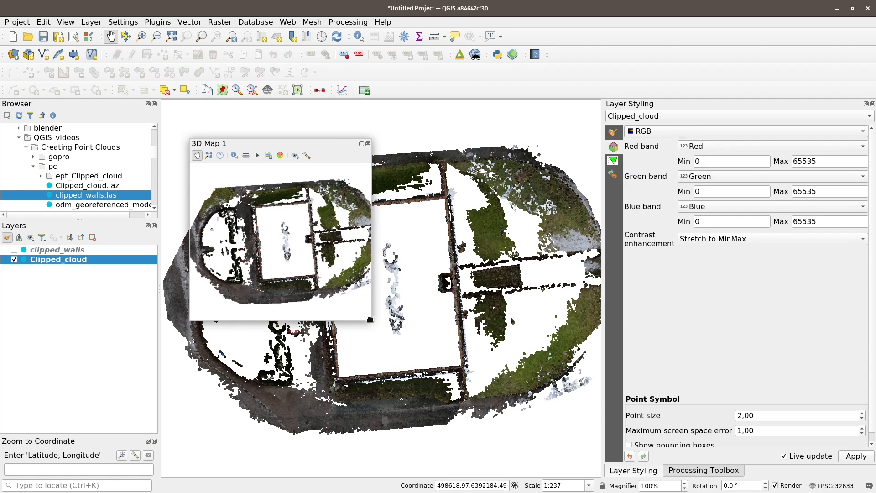
left_click_drag(372, 320, 580, 455)
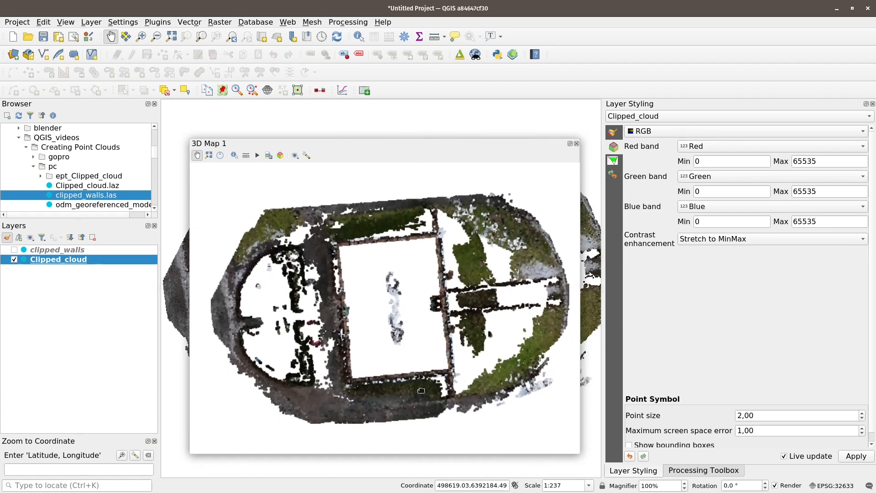
left_click_drag(394, 145, 234, 92)
left_click_drag(231, 60, 217, 44)
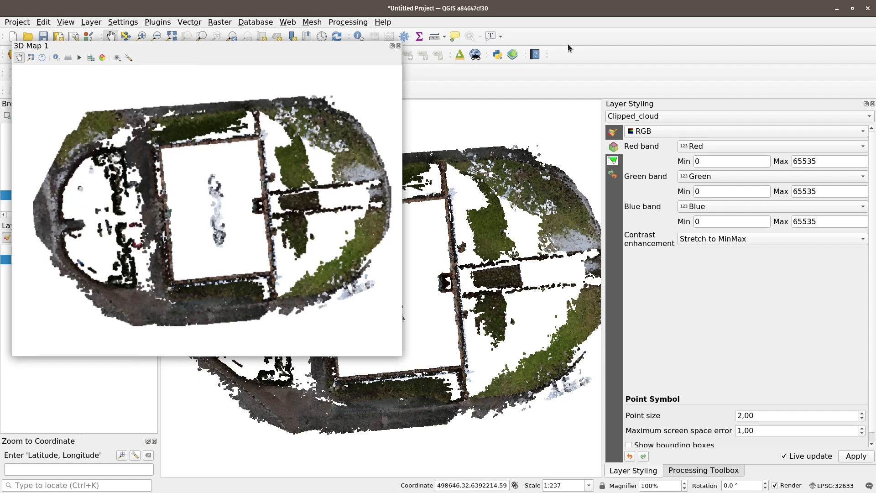
Identify Clipped_cloud points on the grass southeast of the building to read their elevation, and move the 3D map window off the results
left_click(359, 36)
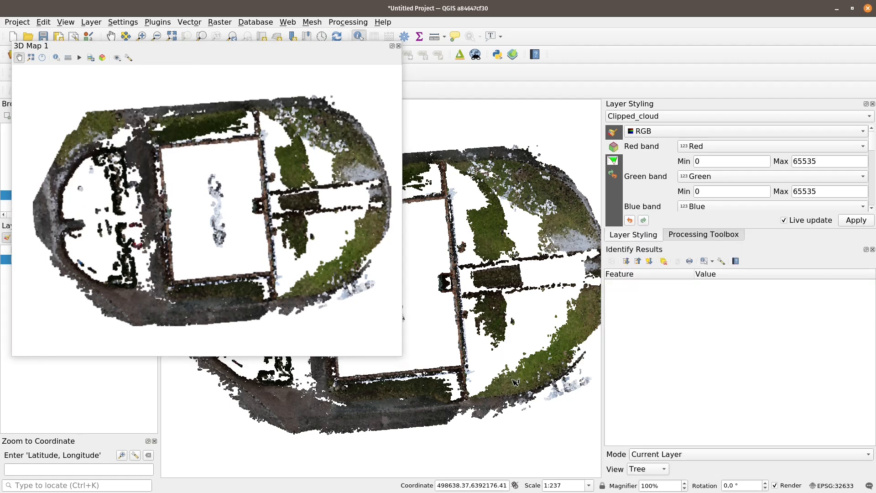
left_click(513, 381)
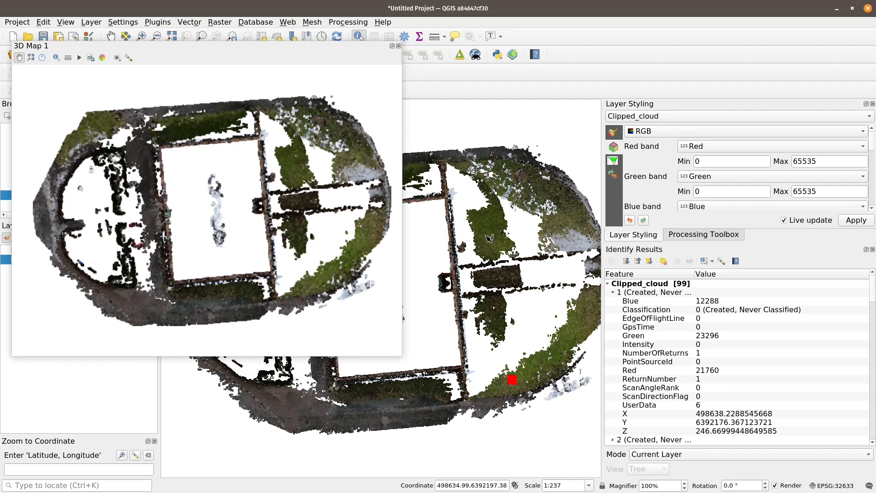
left_click_drag(317, 44, 600, 77)
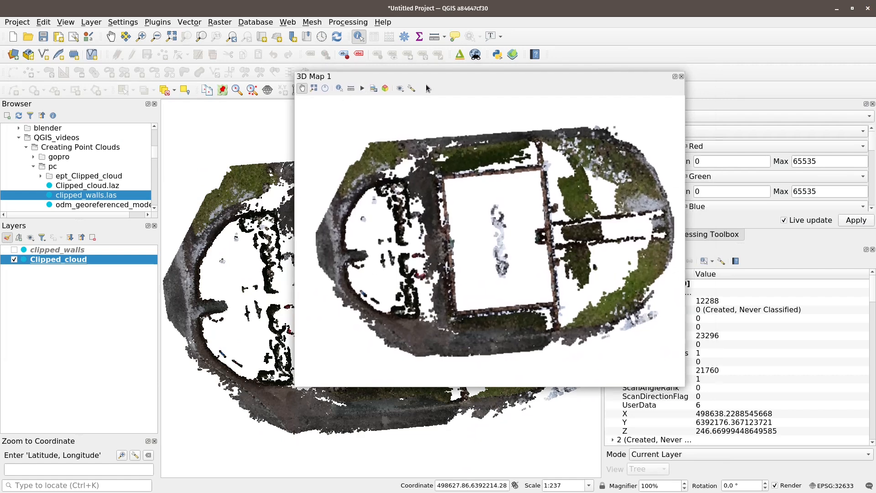
Set the terrain elevation offset of the 3D map to 246, keeping the flat terrain type and the existing camera settings
left_click(411, 88)
left_click(429, 113)
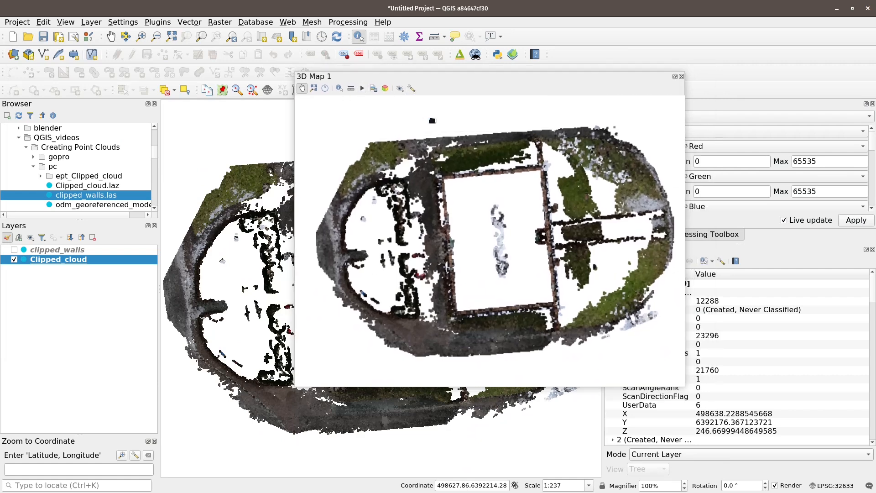
left_click_drag(502, 0, 257, 81)
left_click(205, 93)
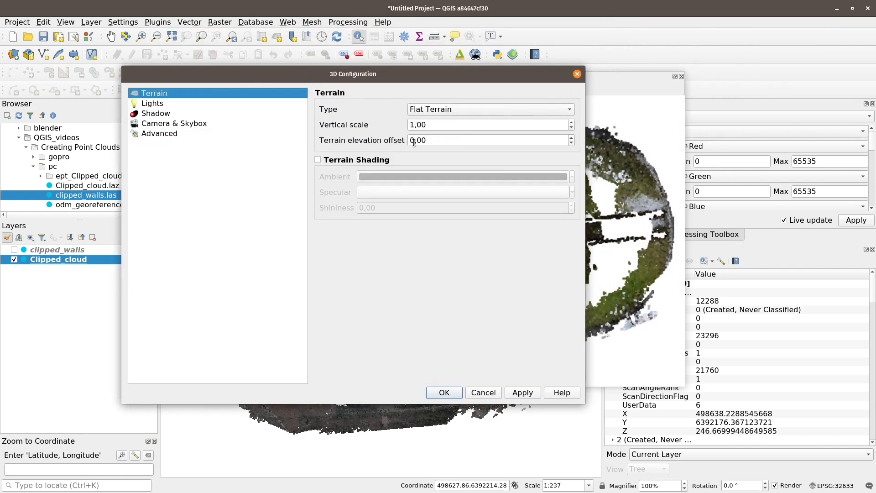
left_click_drag(415, 141, 395, 137)
type("246")
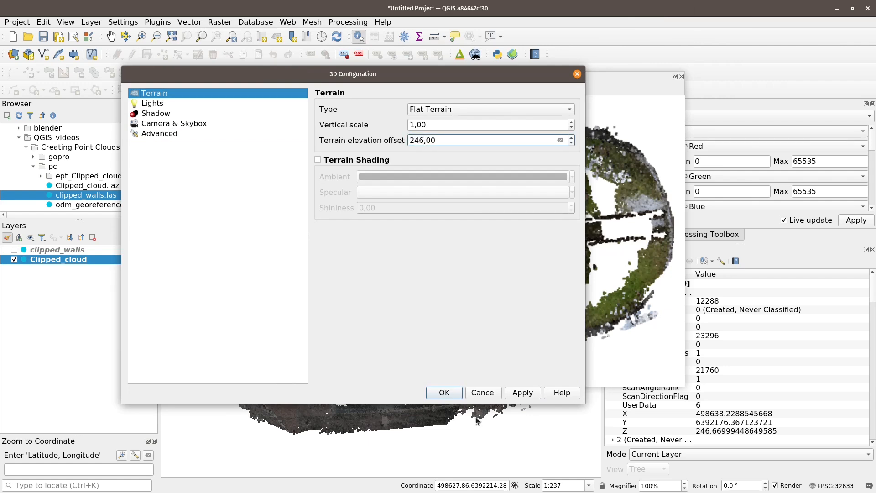
left_click(522, 397)
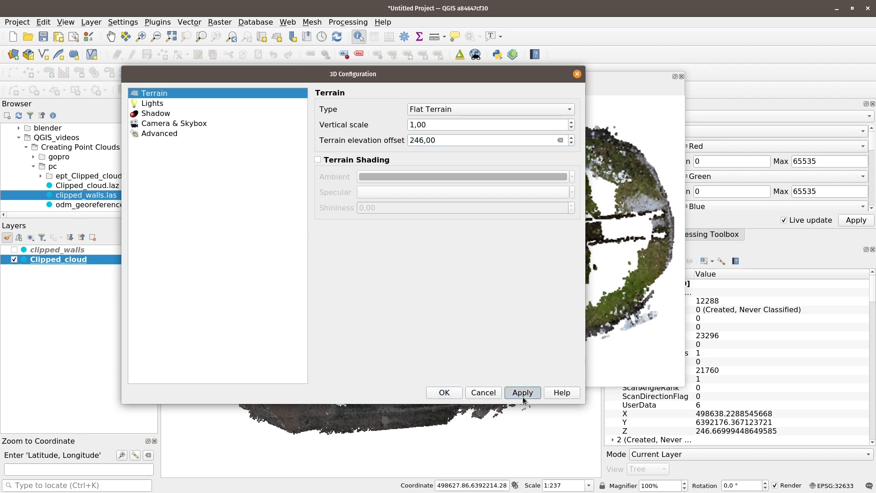
left_click(150, 124)
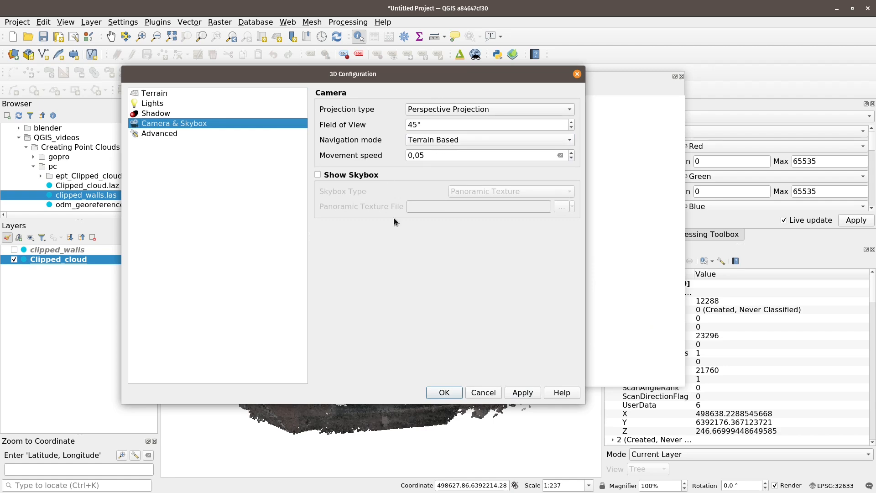
left_click(452, 393)
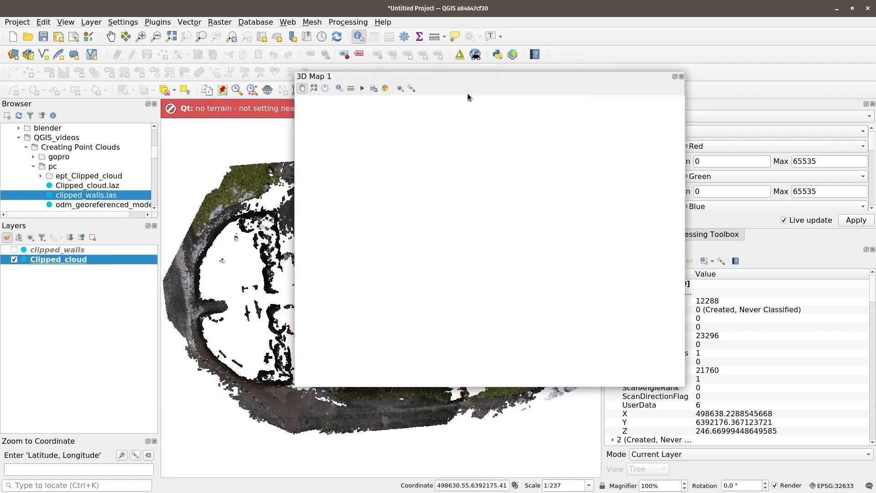
Move the 3D map window clear of the styling options, reset its view to the full extent, and examine the building's facades and surroundings
left_click_drag(474, 80, 331, 48)
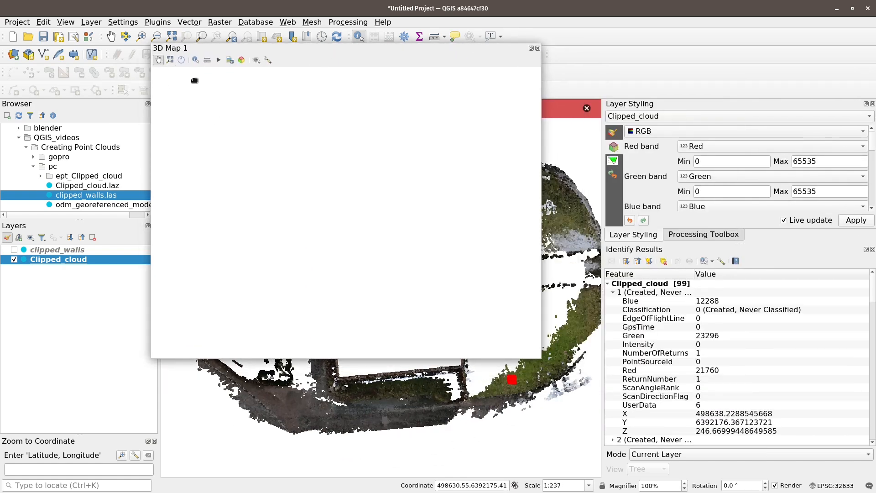
left_click(170, 61)
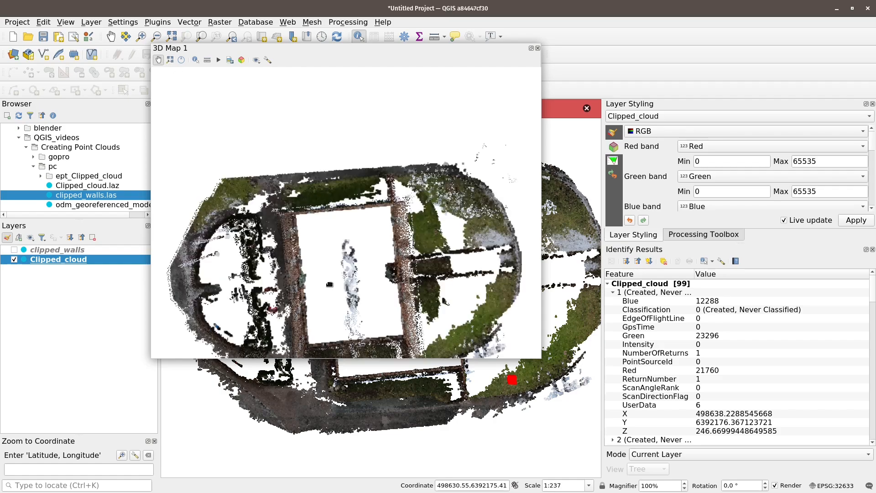
middle_click_drag(381, 276, 314, 212)
scroll(363, 259, "up", 5)
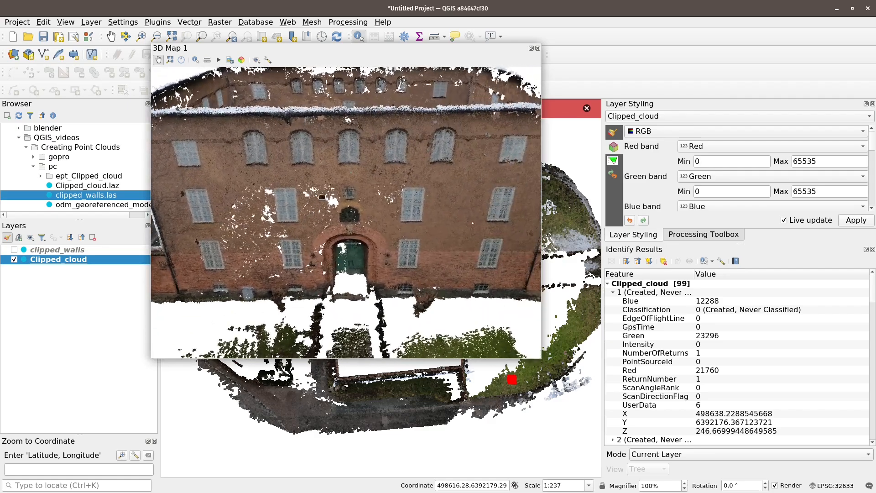
scroll(322, 196, "down", 2)
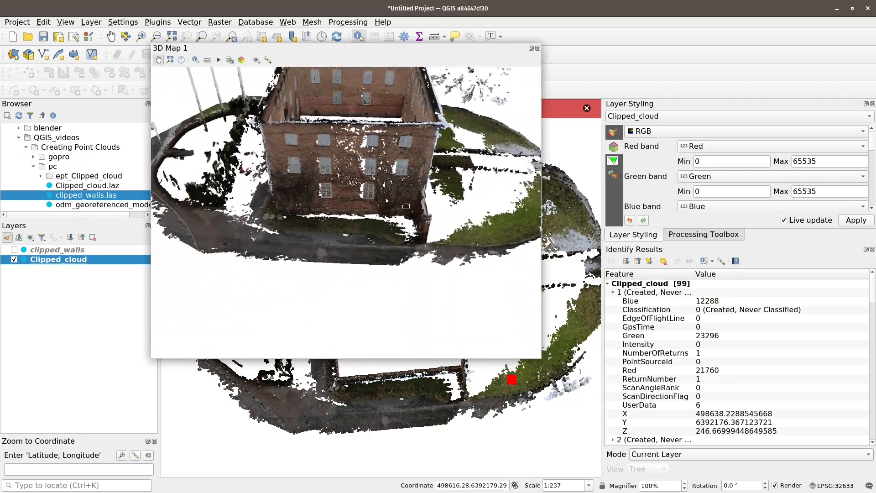
middle_click_drag(412, 229, 414, 262)
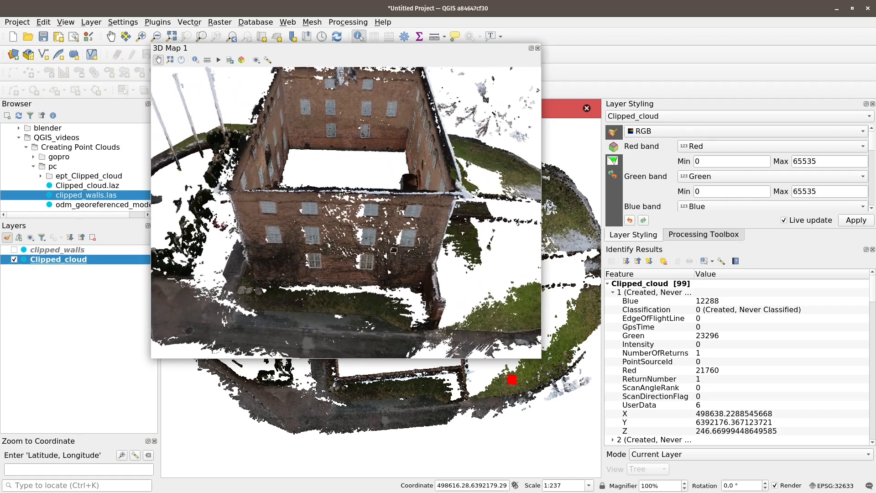
middle_click_drag(408, 254, 397, 248)
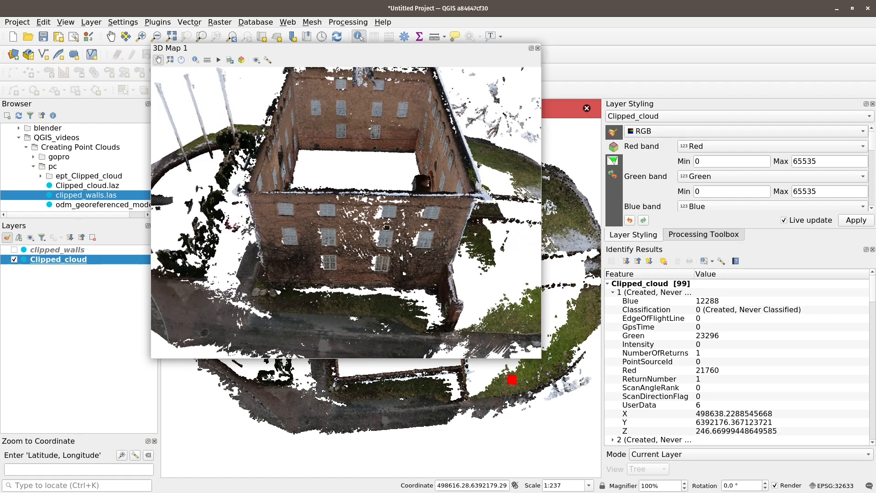
middle_click_drag(368, 230, 368, 203)
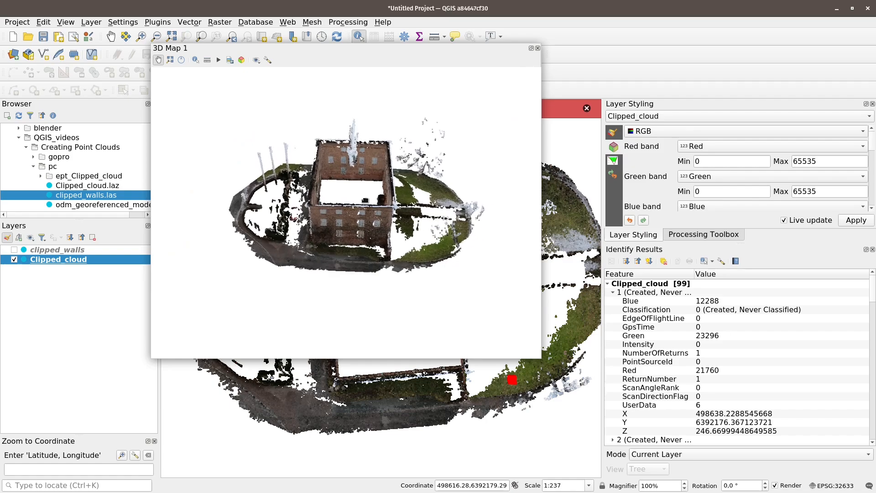
scroll(357, 209, "up", 6)
scroll(349, 218, "down", 7)
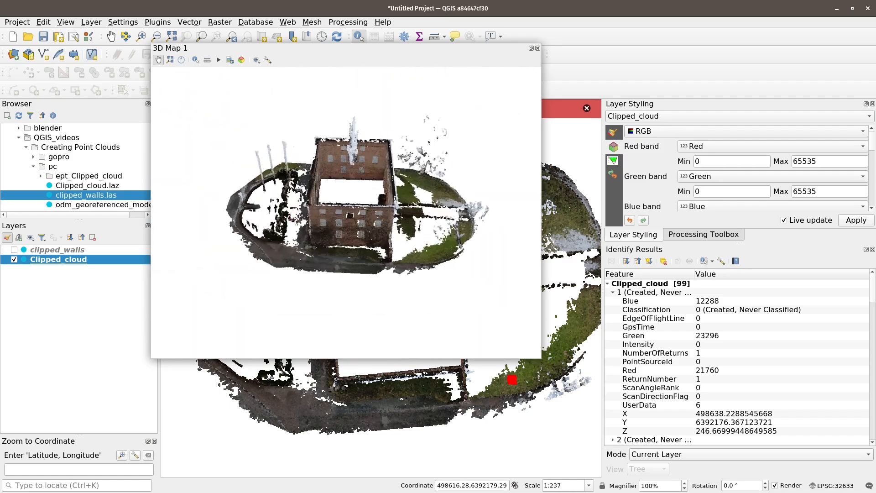
scroll(363, 201, "up", 5)
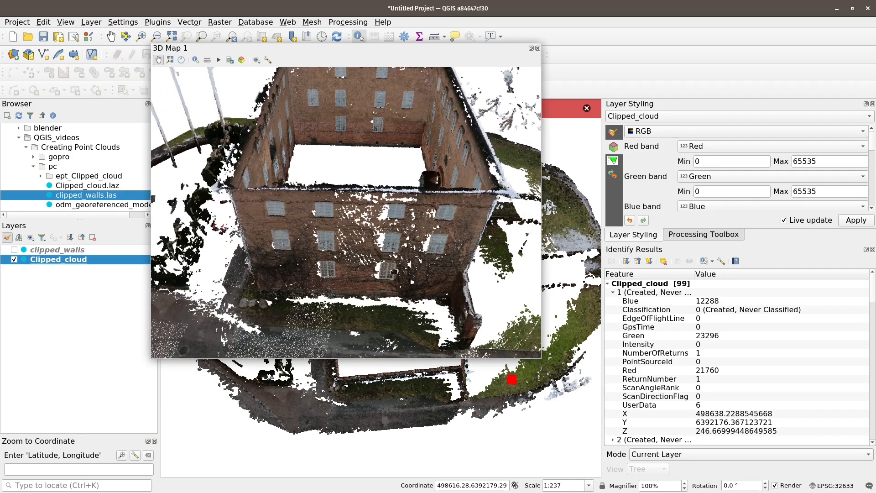
Examine the building's wall detail and arched entrance with the green door up close in the 3D map
scroll(392, 230, "down", 5)
middle_click_drag(357, 246, 270, 286)
scroll(325, 239, "down", 4)
scroll(324, 240, "up", 4)
scroll(324, 240, "up", 5)
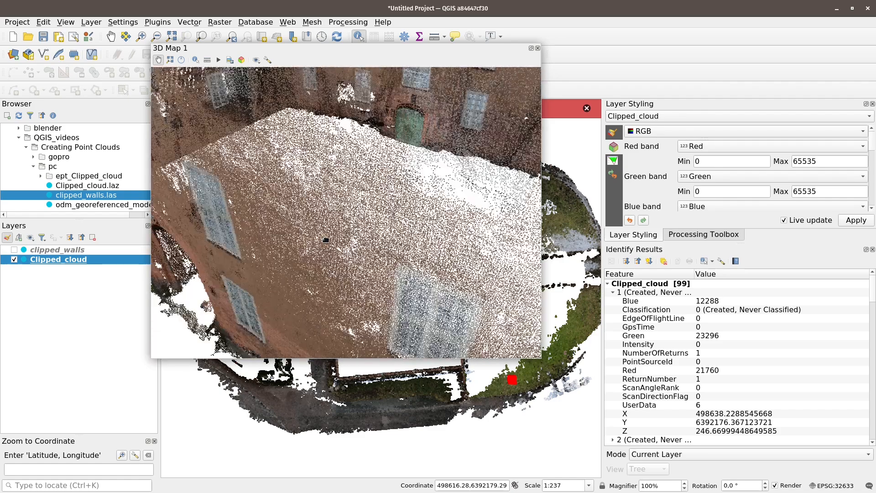
scroll(326, 240, "down", 3)
middle_click_drag(333, 242, 436, 267)
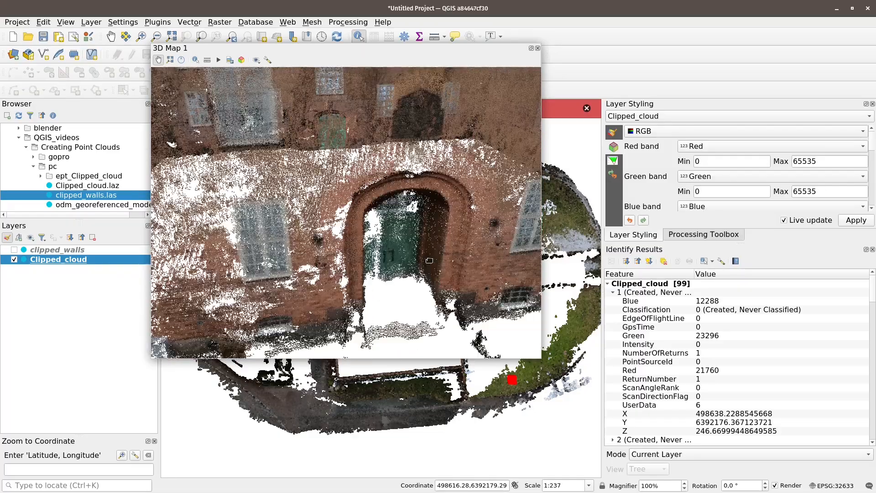
middle_click_drag(418, 265, 442, 256)
scroll(442, 256, "down", 5)
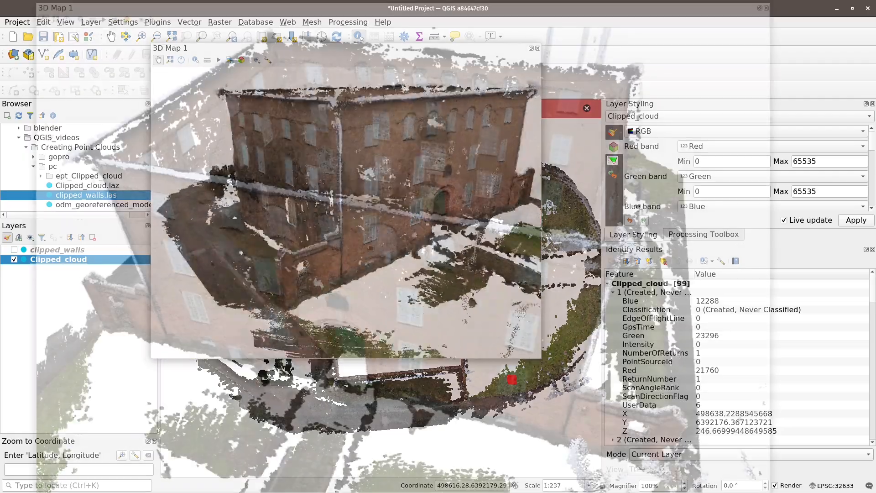
Inspect the whole building point cloud from several sides in an enlarged 3D map window
middle_click_drag(447, 273, 402, 260)
scroll(521, 262, "up", 6)
scroll(521, 262, "down", 6)
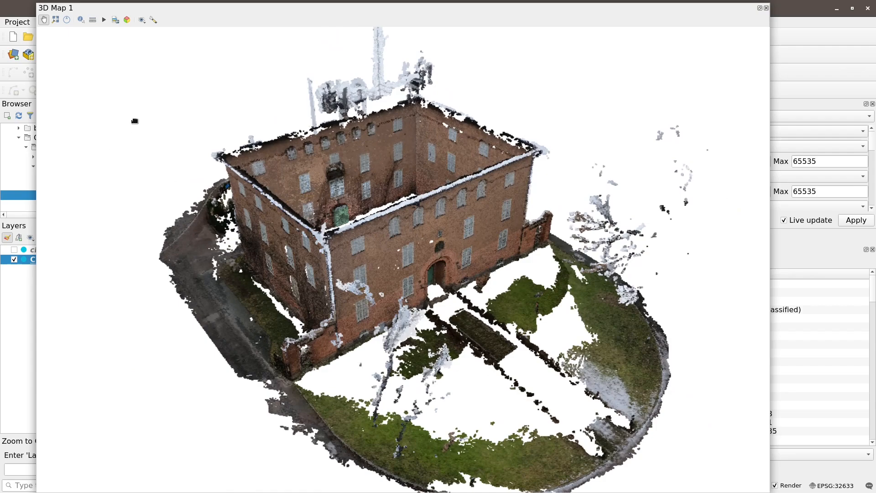
mouse_move(410, 239)
left_mouse_down()
mouse_move(449, 242)
mouse_move(429, 214)
mouse_move(420, 240)
left_mouse_up()
middle_click_drag(447, 245, 365, 356)
scroll(362, 338, "up", 5)
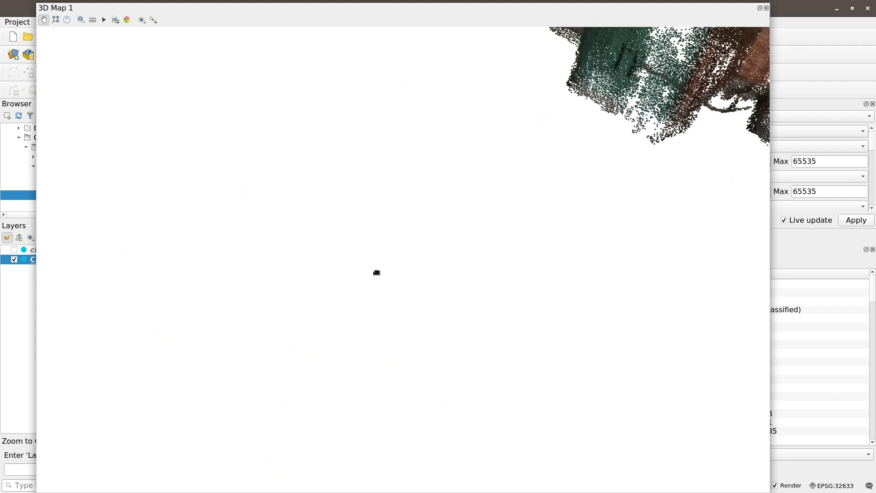
scroll(377, 272, "down", 8)
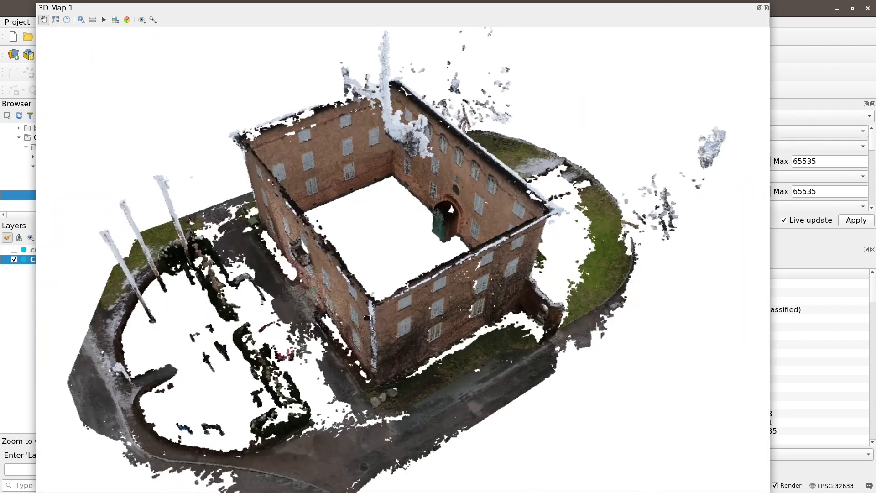
middle_click_drag(368, 317, 229, 359)
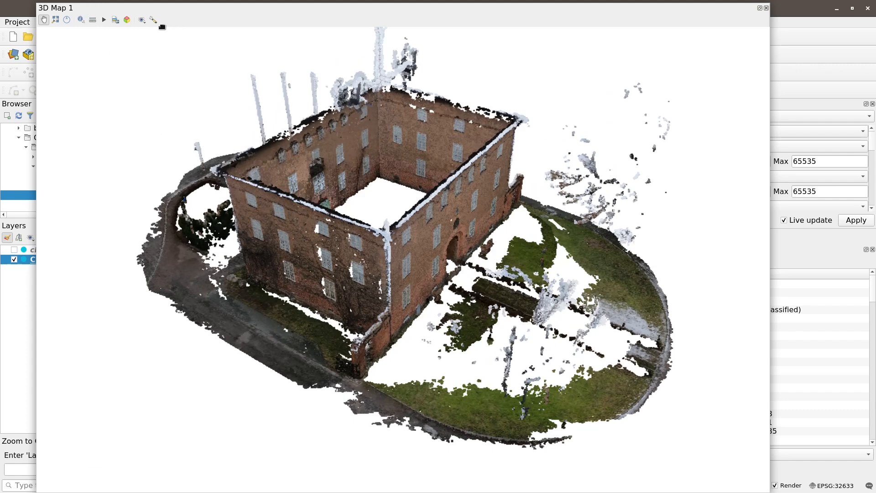
Change the 3D map's camera navigation mode to Walk Mode (First Person)
left_click(153, 20)
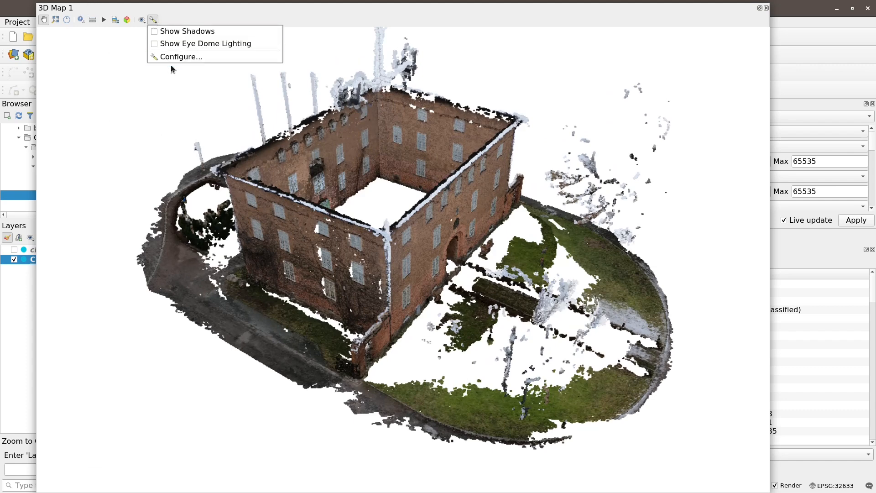
left_click(174, 55)
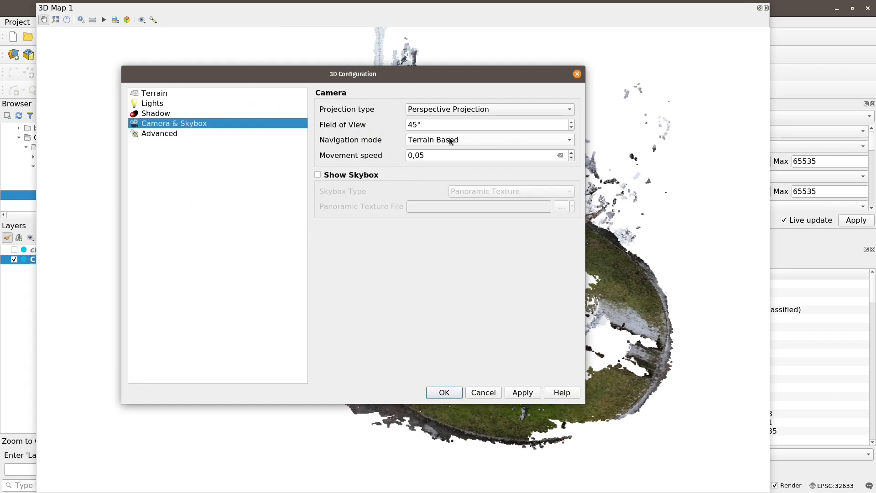
left_click(487, 141)
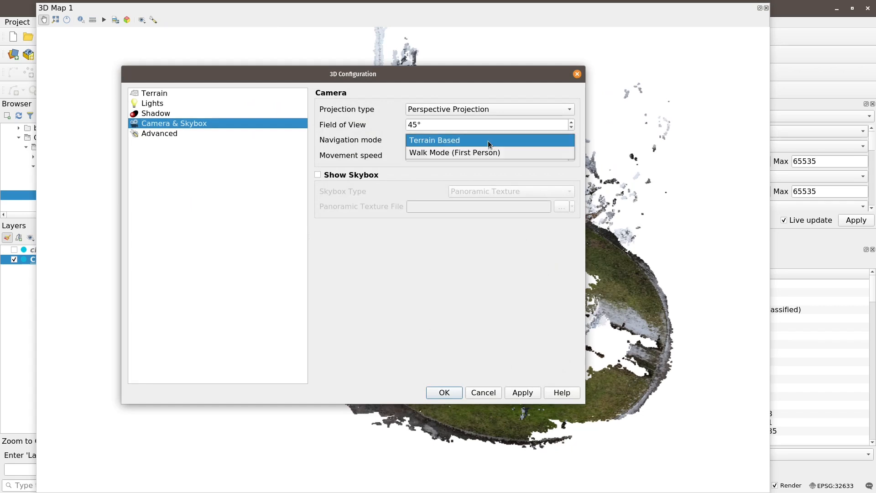
left_click(439, 152)
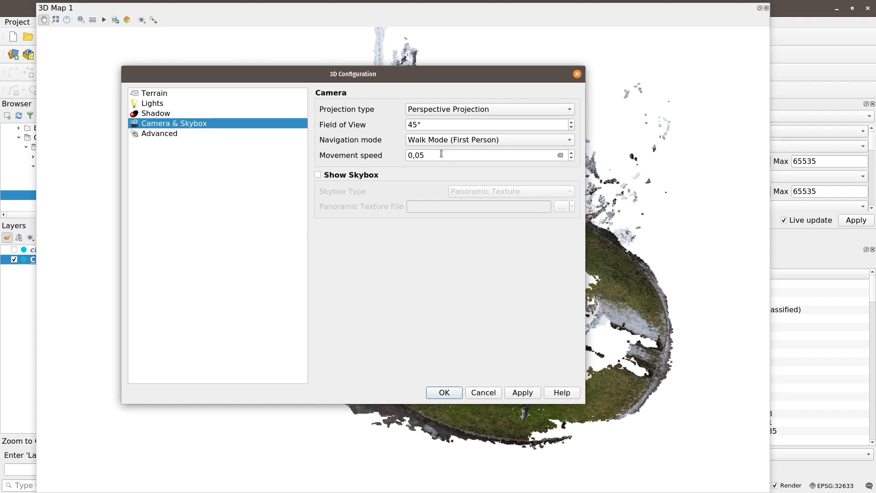
left_click(444, 393)
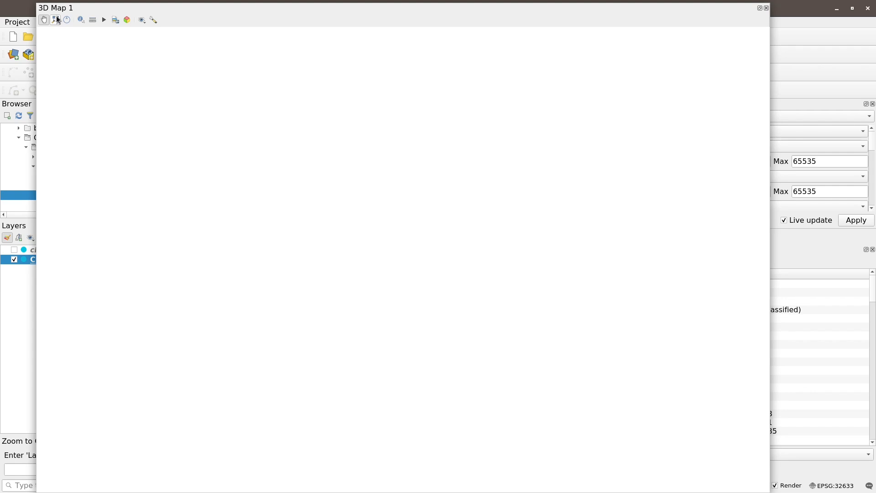
Explore the point cloud in first-person navigation, viewing it from above and then around the outer walls and corners at eye level
middle_click_drag(390, 362, 460, 450)
mouse_move(454, 397)
middle_mouse_down()
mouse_move(456, 389)
mouse_move(465, 414)
mouse_move(455, 407)
middle_mouse_up()
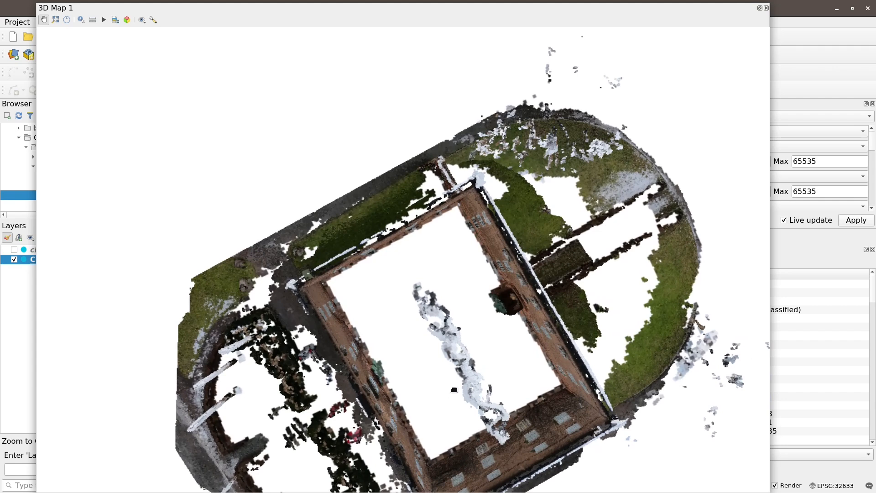
middle_click_drag(470, 375, 465, 380)
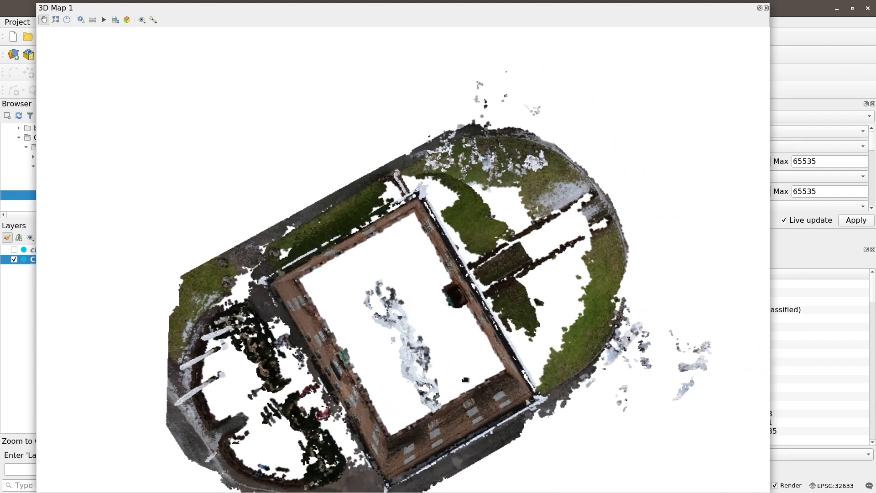
right_click_drag(466, 380, 452, 260)
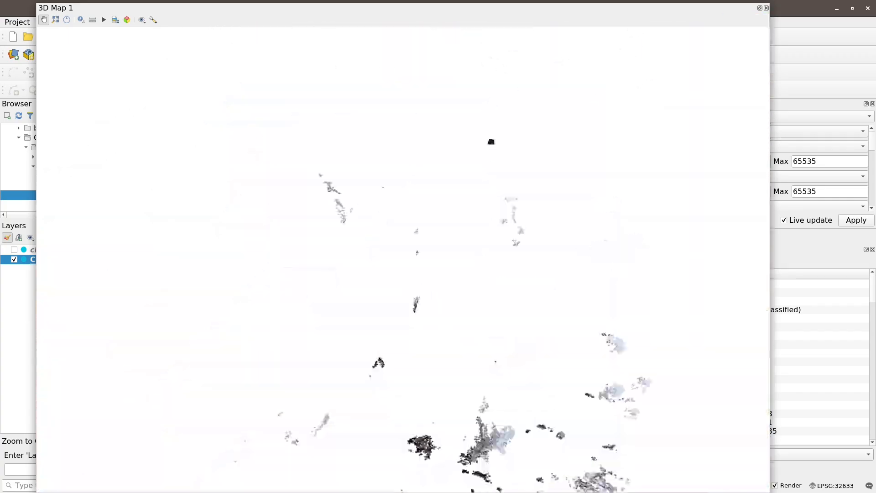
middle_click_drag(472, 268, 129, 168)
left_click_drag(129, 168, 327, 207)
middle_click_drag(326, 207, 253, 160)
scroll(252, 160, "down", 8)
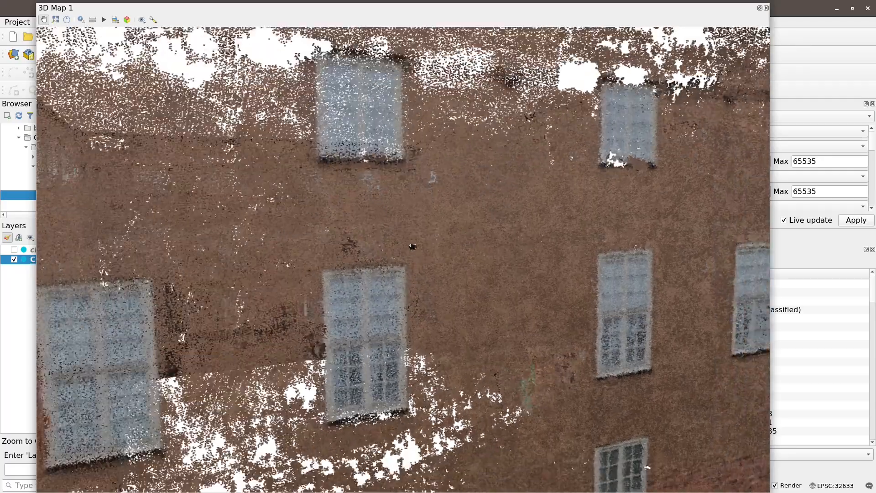
scroll(433, 139, "down", 5)
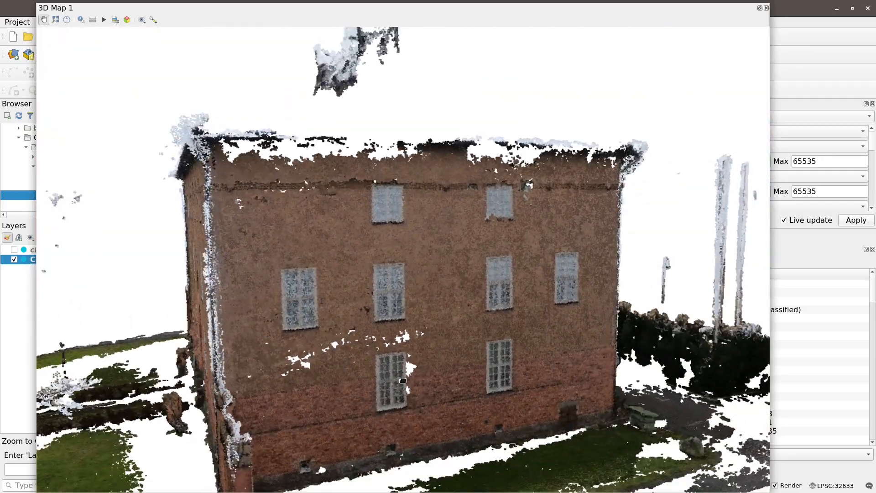
middle_click_drag(403, 380, 322, 340)
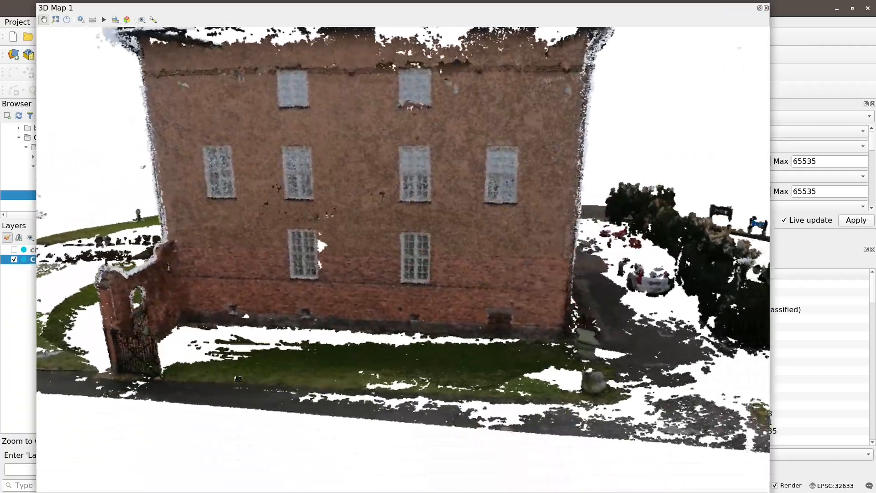
middle_click_drag(238, 378, 230, 353)
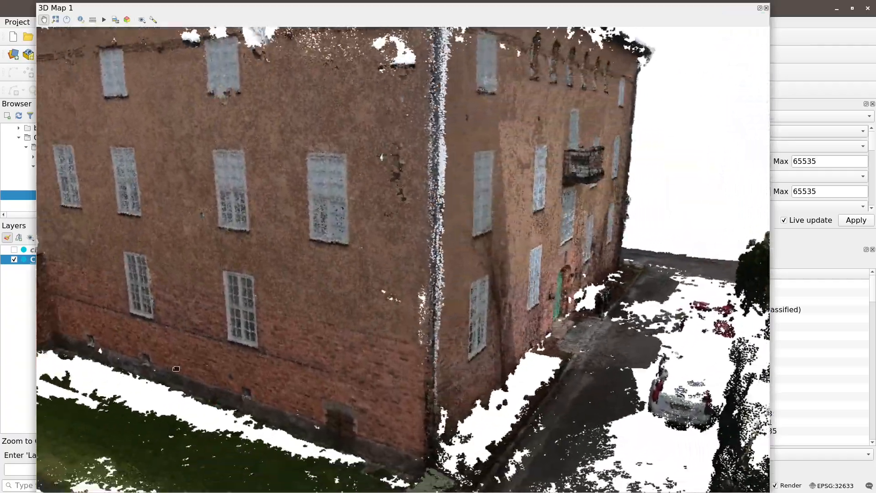
middle_click_drag(176, 368, 1, 326)
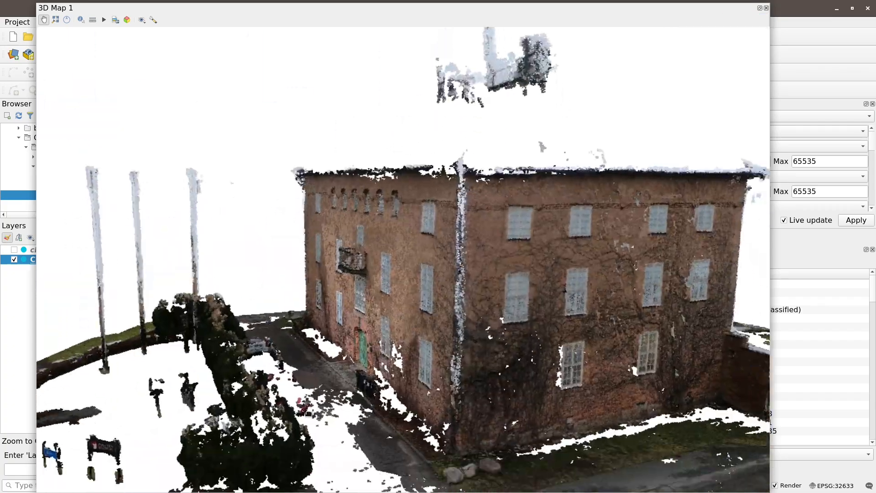
Examine the building's corner walls and the balcony facade with the green door head-on in first-person navigation
middle_click_drag(308, 414, 327, 413)
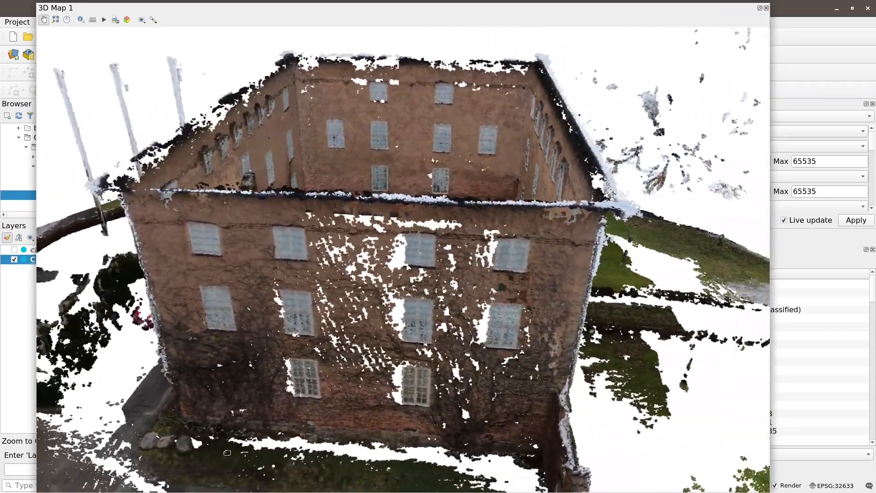
middle_click_drag(227, 453, 431, 372)
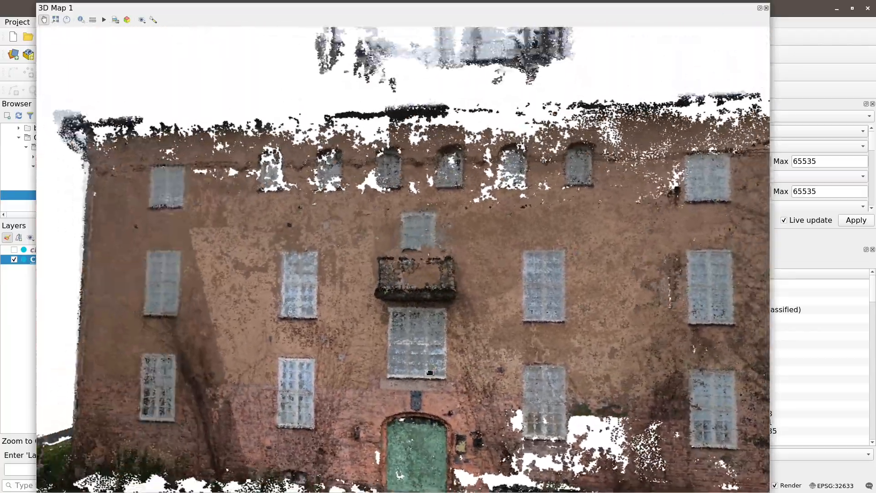
scroll(433, 380, "down", 2)
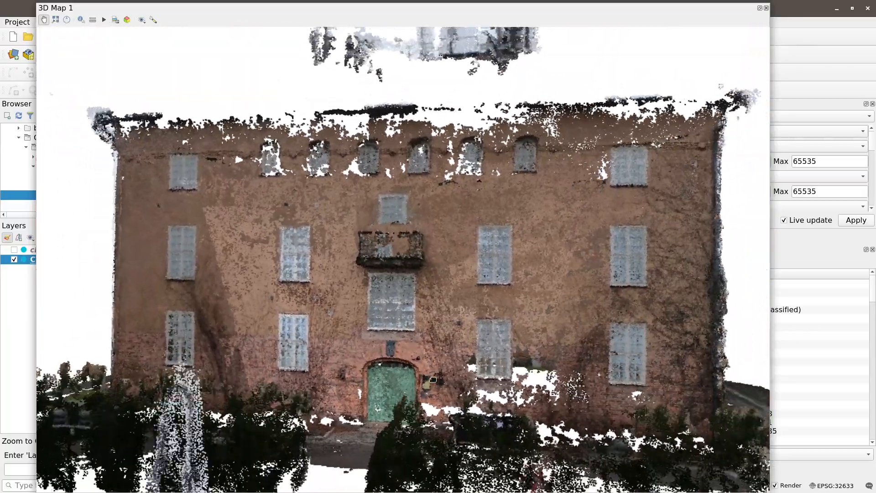
key("Left")
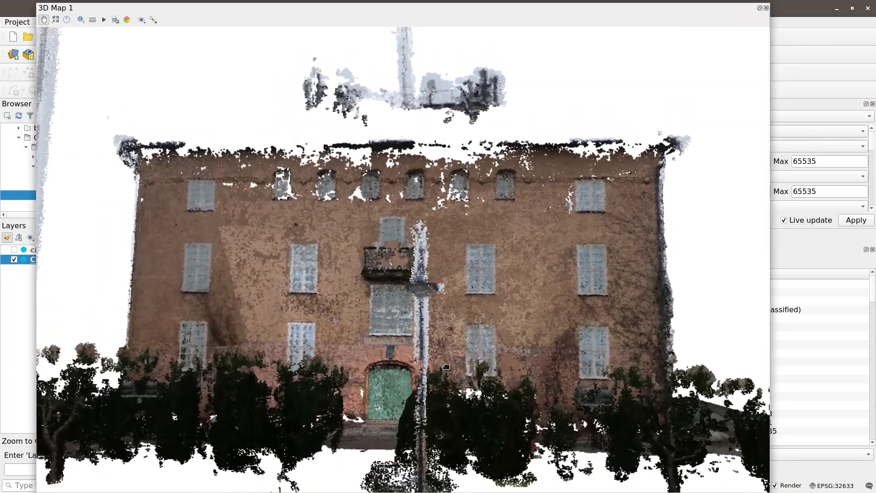
middle_click_drag(445, 367, 392, 402)
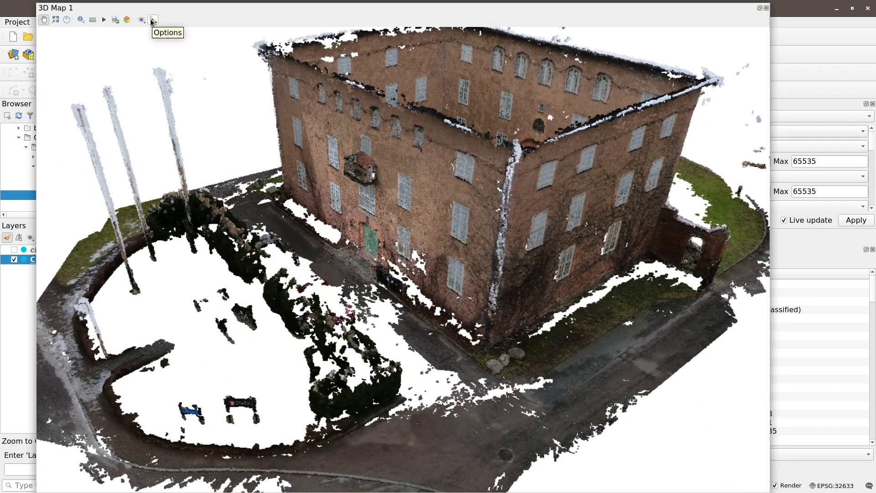
Change the 3D map's camera navigation mode to Terrain Based
left_click(151, 20)
left_click(161, 56)
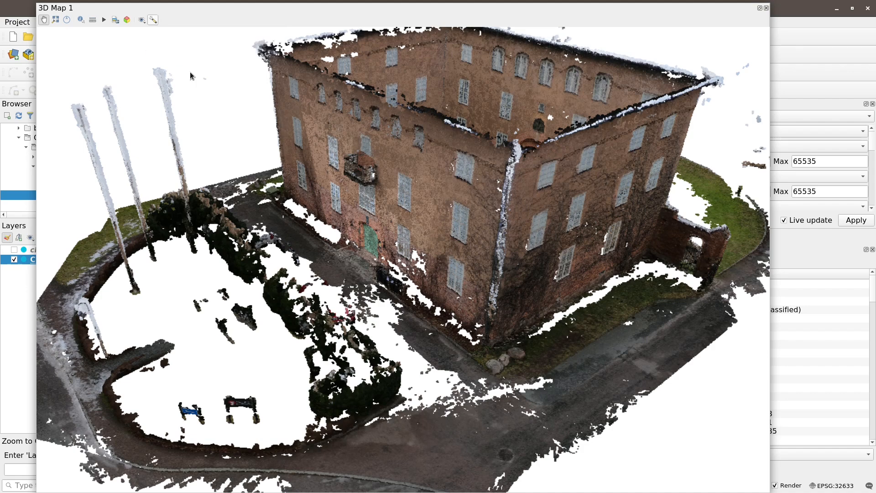
left_click(455, 140)
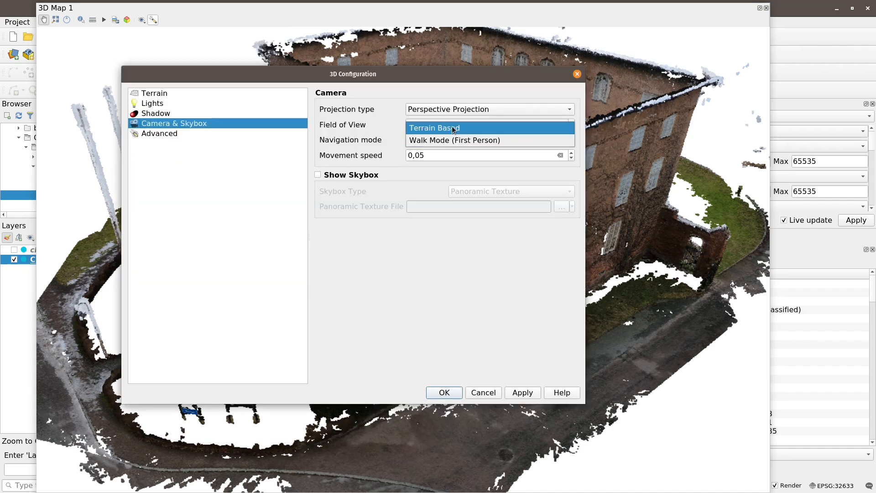
left_click(454, 130)
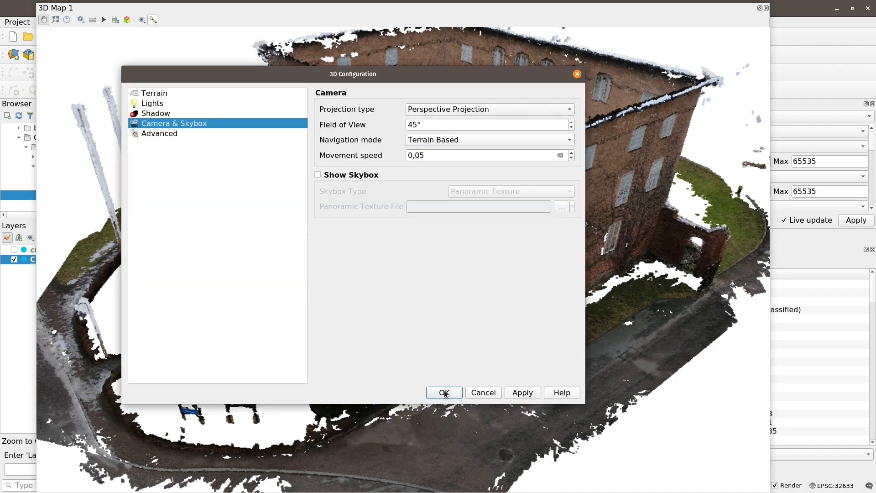
left_click(445, 393)
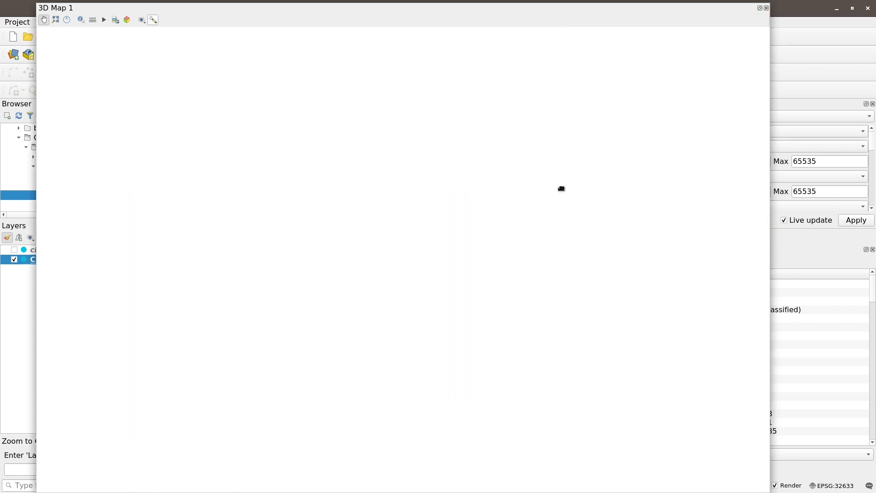
Inspect the whole building point cloud from all sides and into the courtyard using terrain-based navigation
left_click(56, 19)
left_click_drag(395, 348, 405, 269)
middle_click_drag(383, 260, 446, 310)
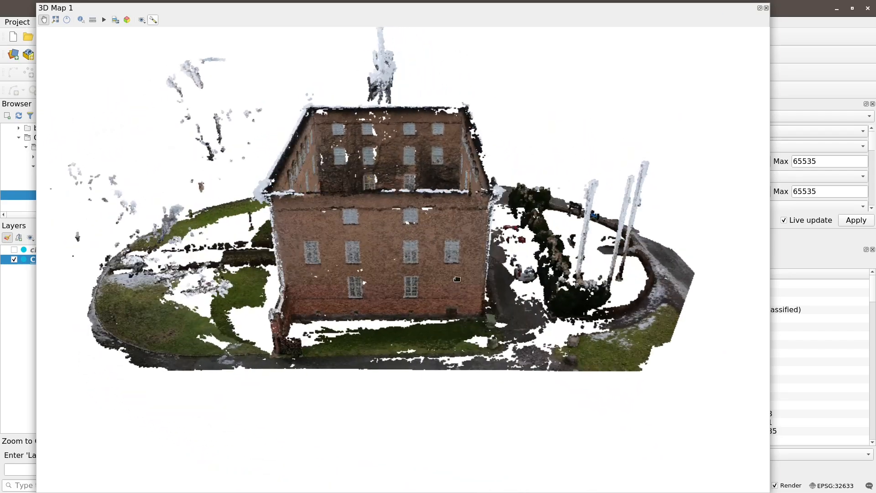
middle_click_drag(514, 282, 469, 206)
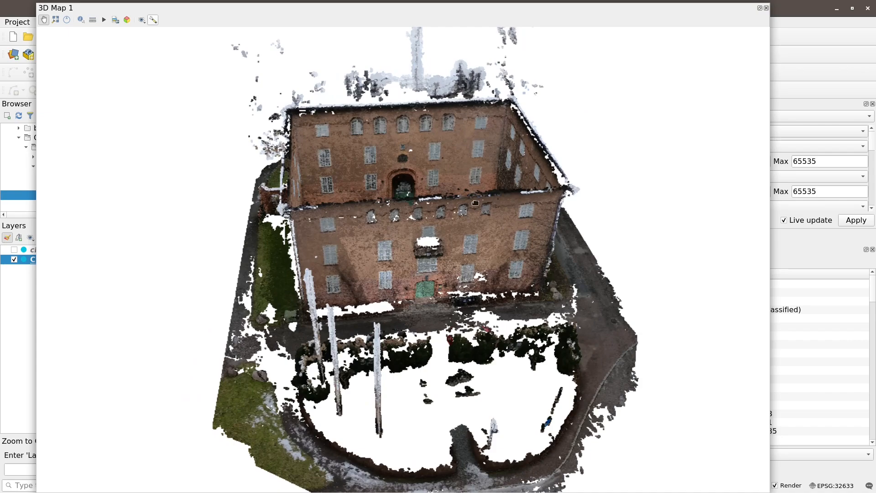
middle_click_drag(333, 282, 428, 276)
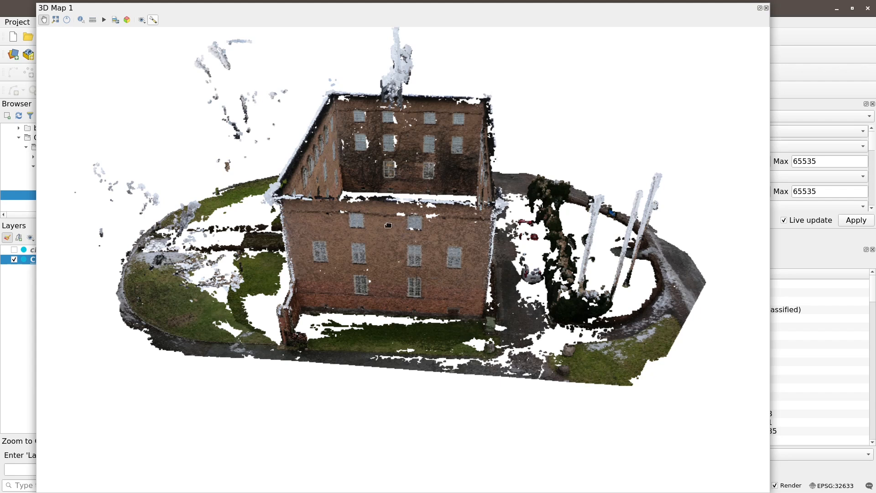
middle_click_drag(393, 264, 533, 294)
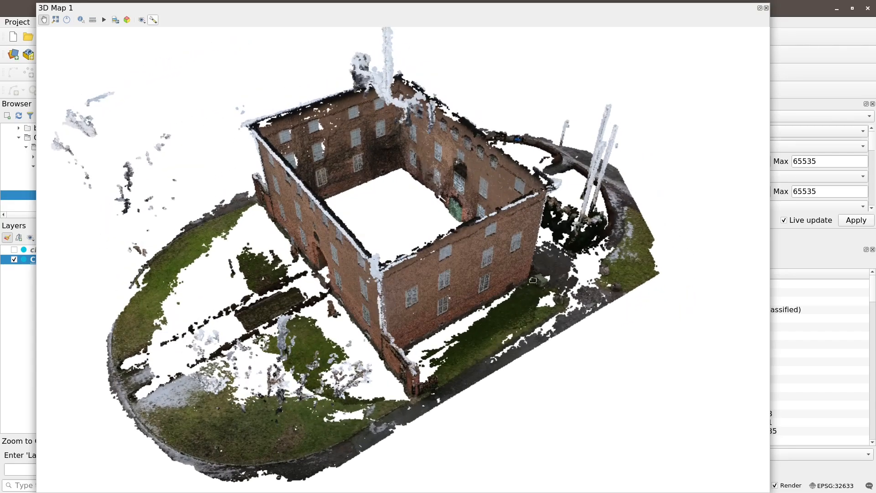
middle_click_drag(423, 312, 561, 318)
middle_click_drag(362, 302, 353, 307)
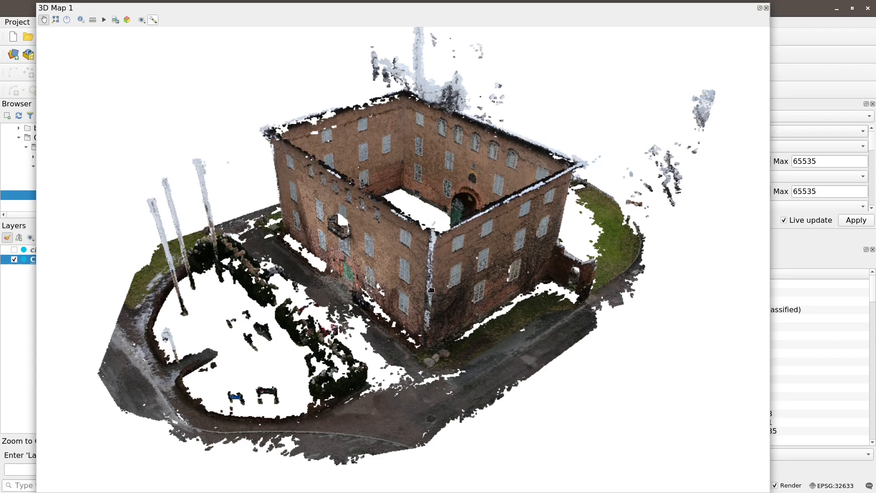
middle_click_drag(417, 357, 654, 273)
middle_click_drag(478, 335, 495, 406)
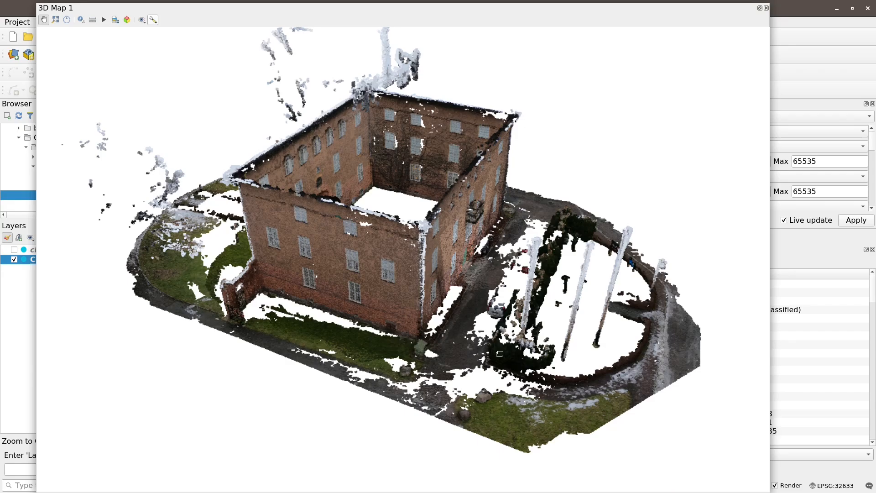
middle_click_drag(570, 355, 483, 287)
middle_click_drag(530, 328, 407, 347)
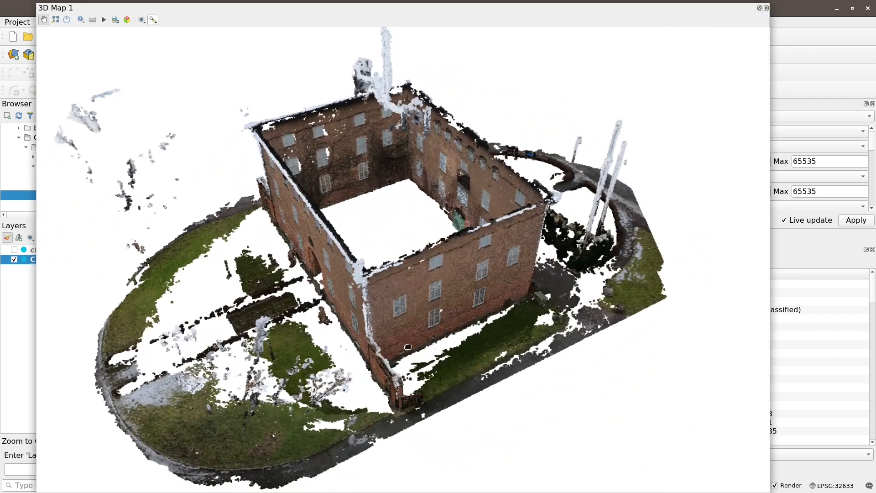
middle_click_drag(520, 340, 493, 340)
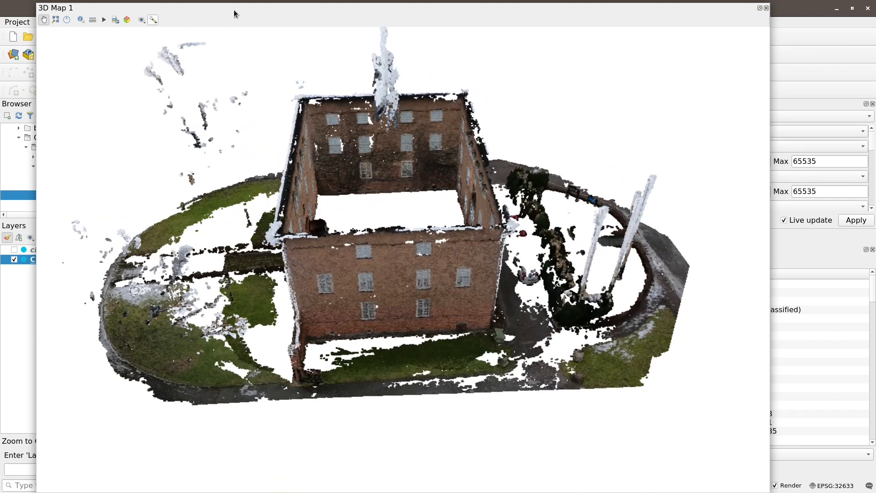
Show the 3D map's animation controls and try to add a keyframe at 0 seconds for an elevated view of the whole building
mouse_move(255, 5)
left_mouse_down()
mouse_move(256, 32)
mouse_move(262, 16)
left_mouse_up()
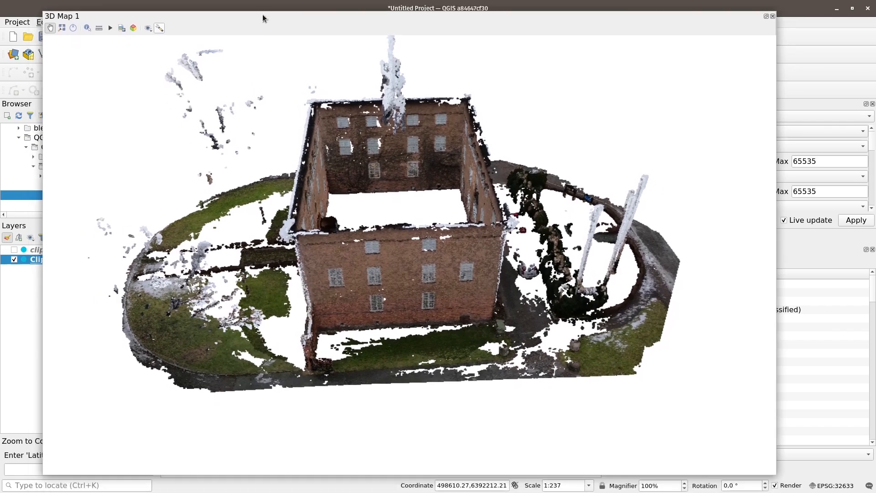
middle_click_drag(450, 288, 348, 215)
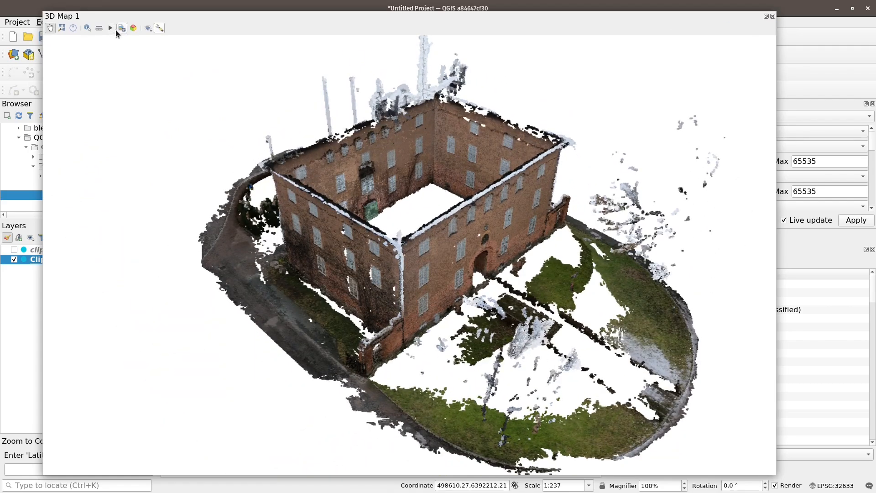
left_click(111, 29)
middle_click_drag(424, 252, 406, 252)
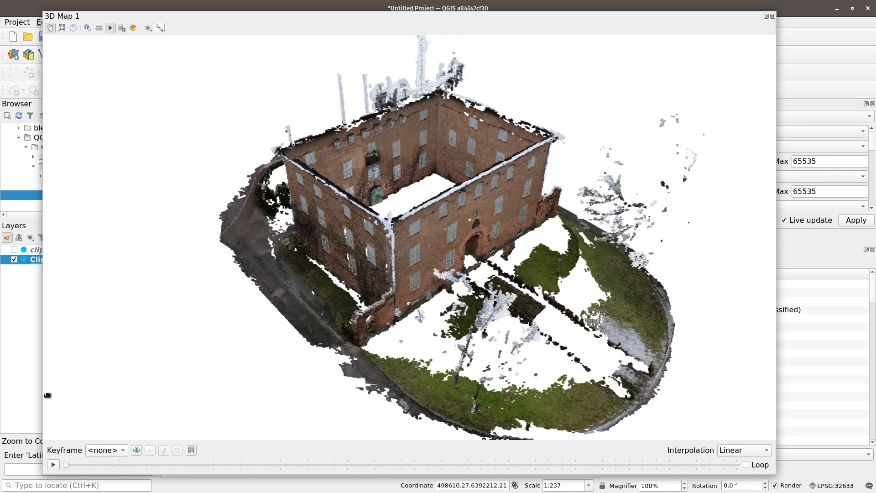
left_click(136, 450)
left_click(402, 237)
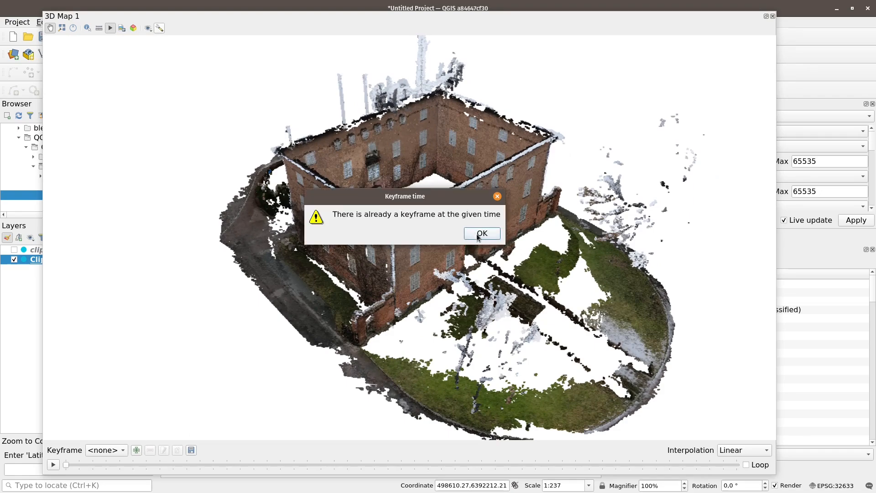
left_click(479, 235)
Try to add a keyframe at 5 seconds from a slightly shifted view of the building
middle_click_drag(561, 246, 572, 262)
left_click_drag(467, 295, 416, 304)
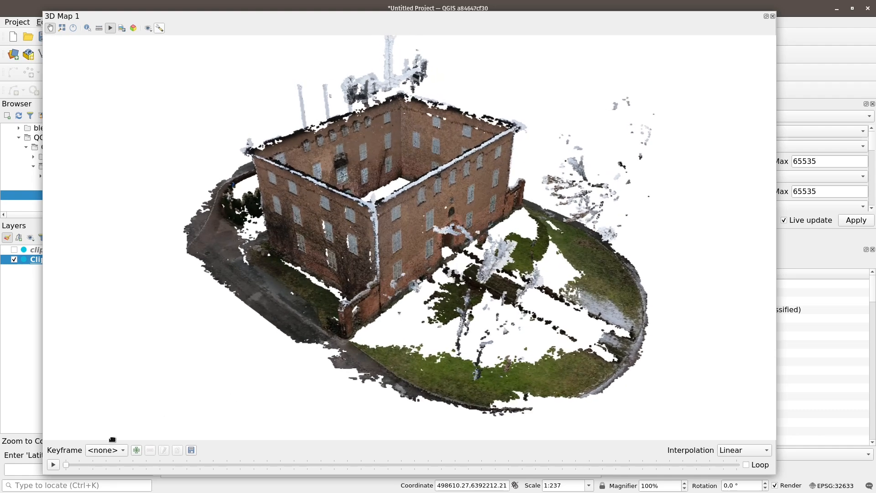
left_click(136, 451)
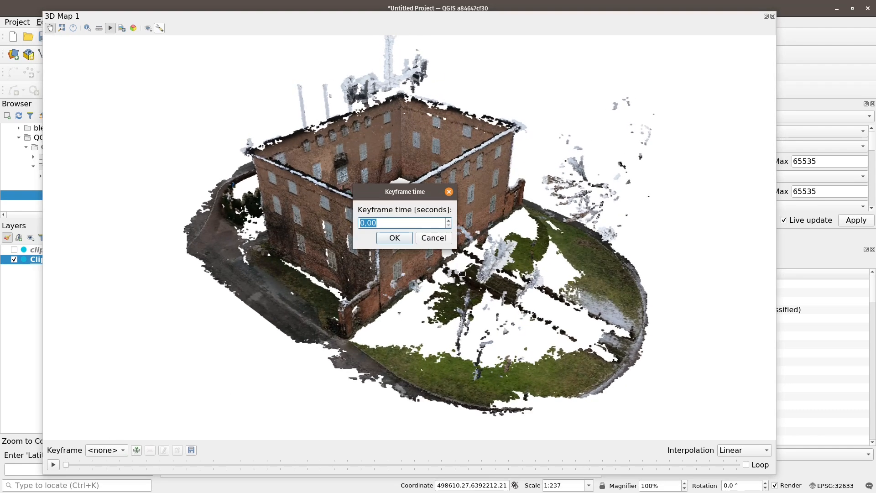
type("5")
key("Return")
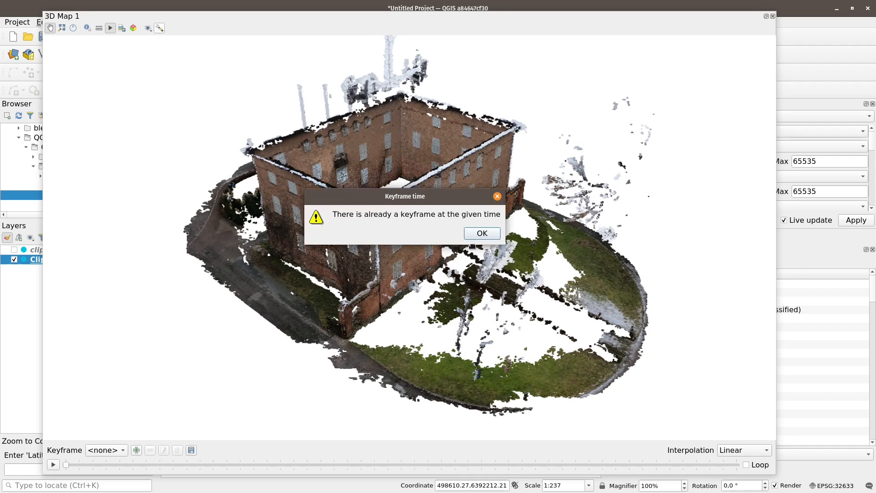
left_click(495, 237)
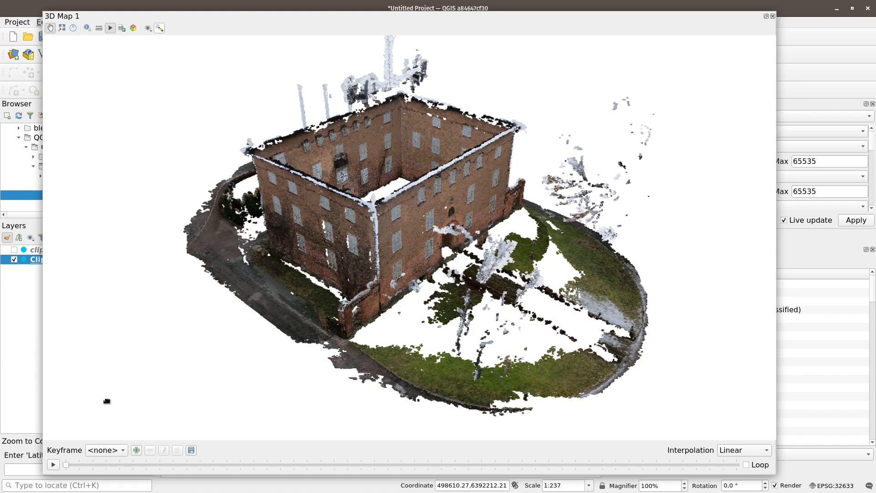
Set the existing 5 s keyframe's camera view to a close-up of the building corner beside the arched entrance facade
left_click(122, 451)
left_click(109, 473)
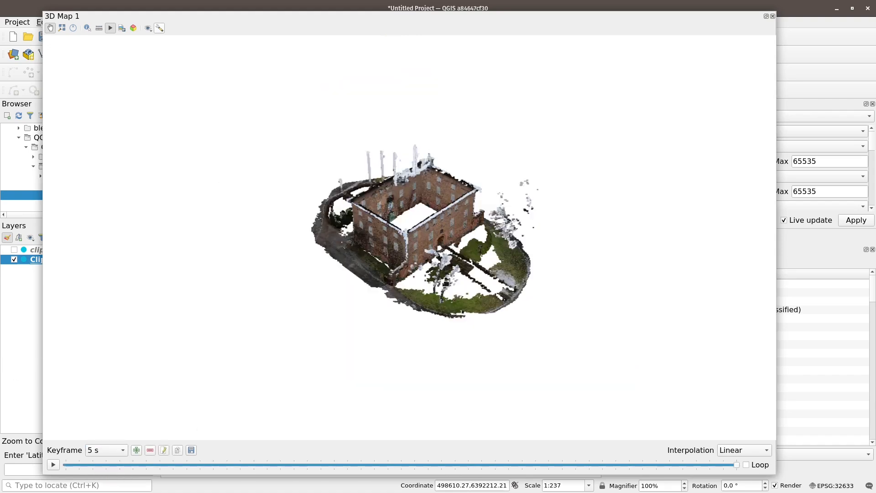
middle_click_drag(486, 279, 346, 266)
scroll(490, 262, "up", 5)
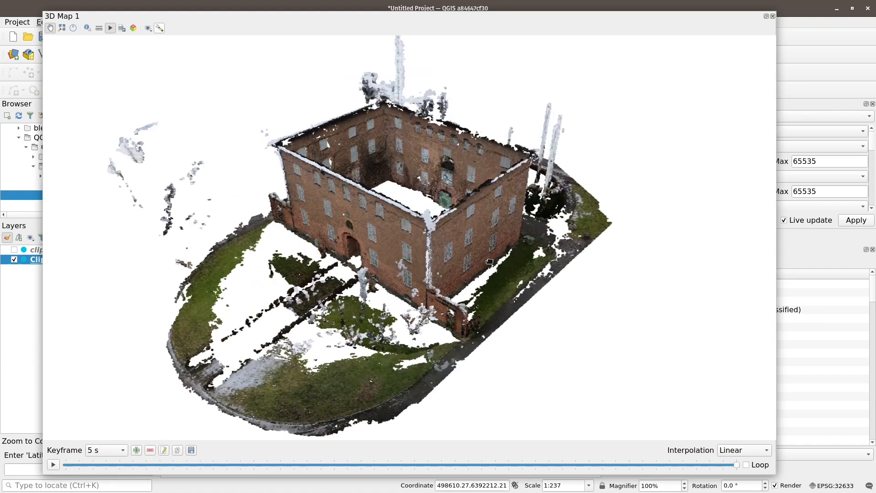
middle_click_drag(484, 280, 467, 296)
scroll(466, 296, "up", 5)
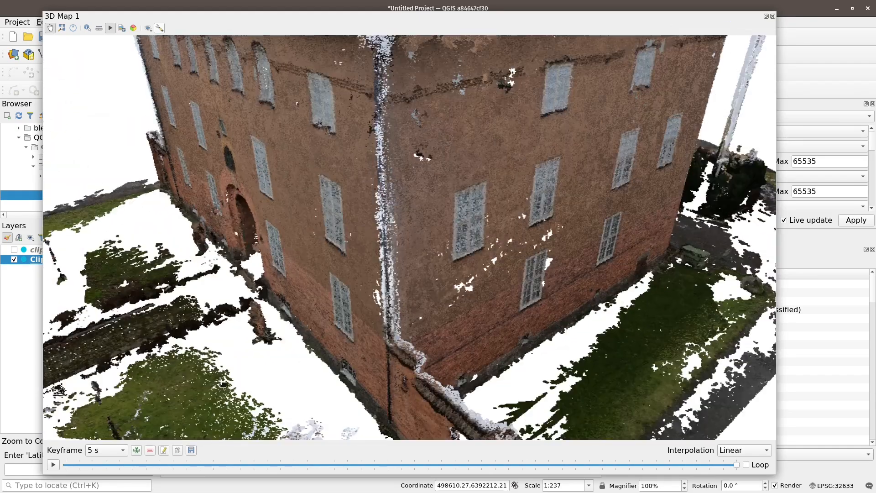
Check the 0 s and 5 s keyframe views and add a keyframe at 10 seconds from the 5 s view
left_click(110, 451)
left_click(114, 438)
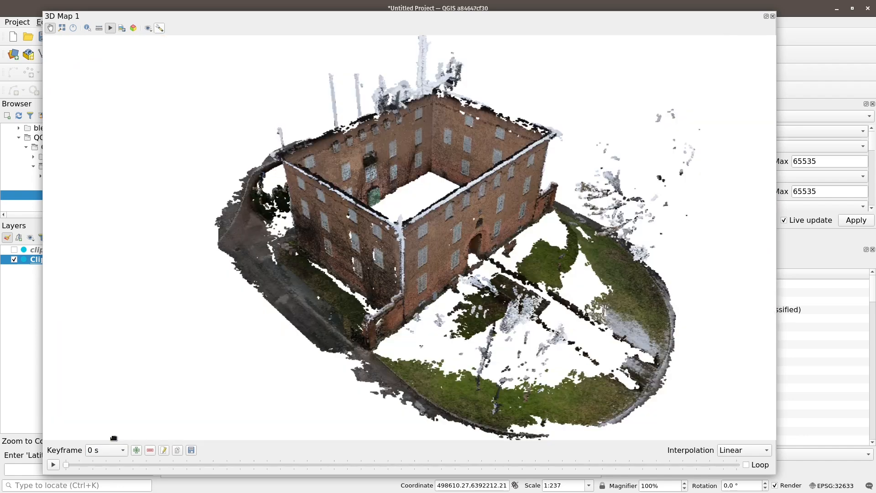
left_click(111, 451)
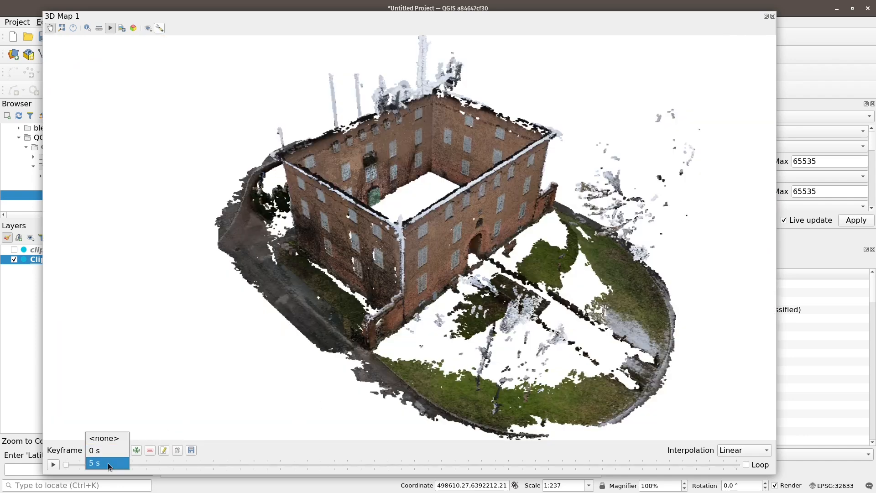
left_click(110, 462)
left_click(136, 450)
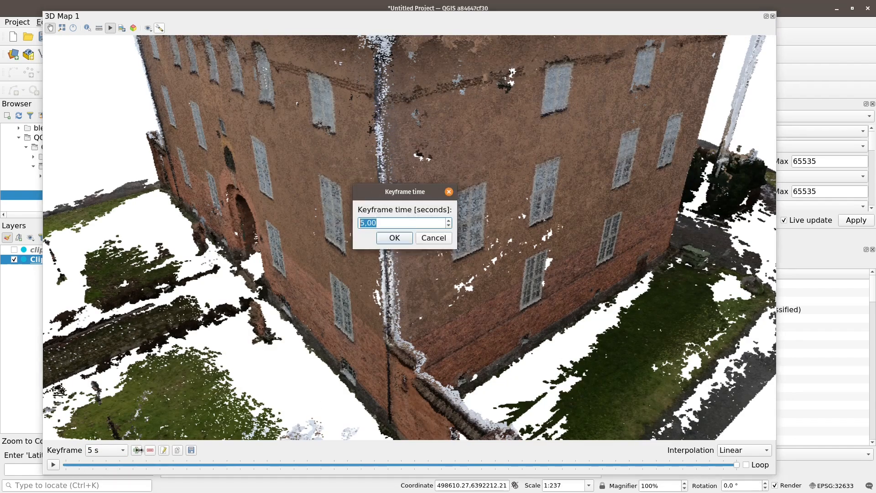
key("Return")
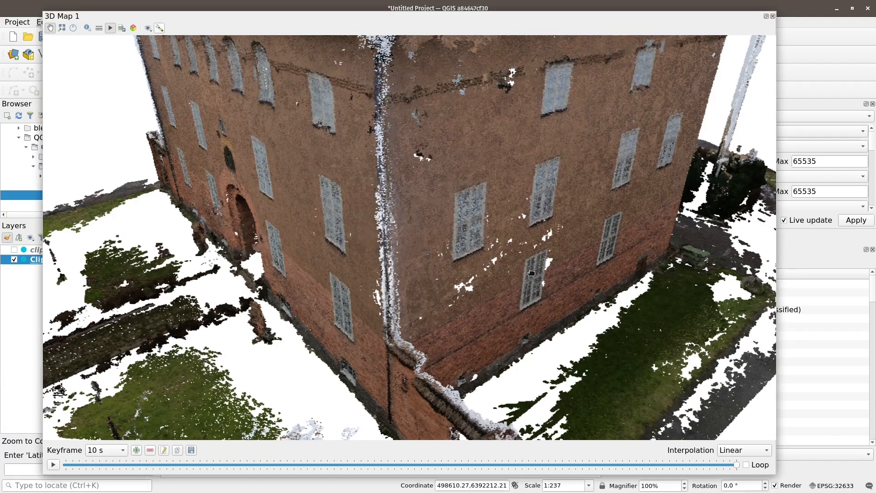
Set the 10 s keyframe's view to the whole building from the flagpole side and play the animation
left_click_drag(621, 240, 384, 241)
scroll(385, 241, "down", 6)
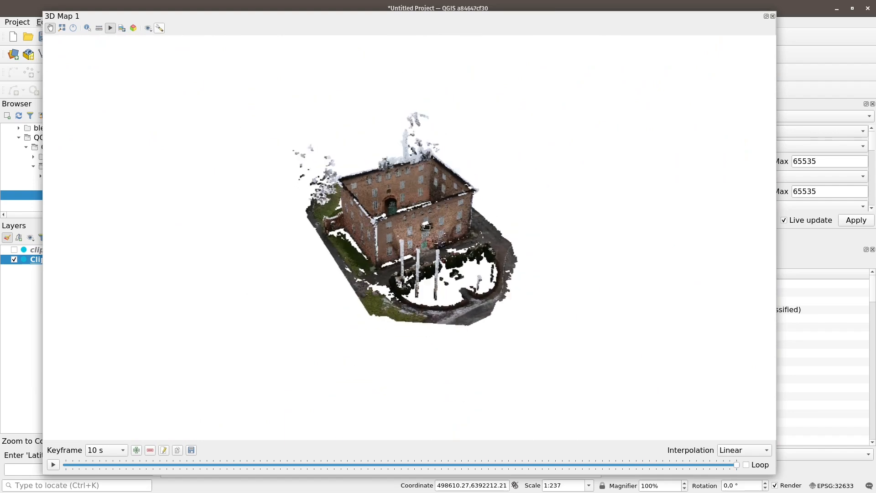
scroll(425, 232, "up", 4)
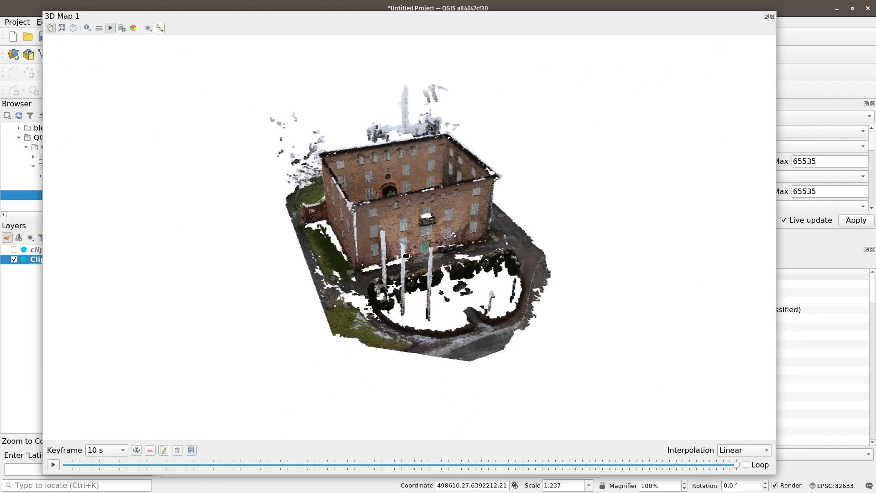
left_click(52, 464)
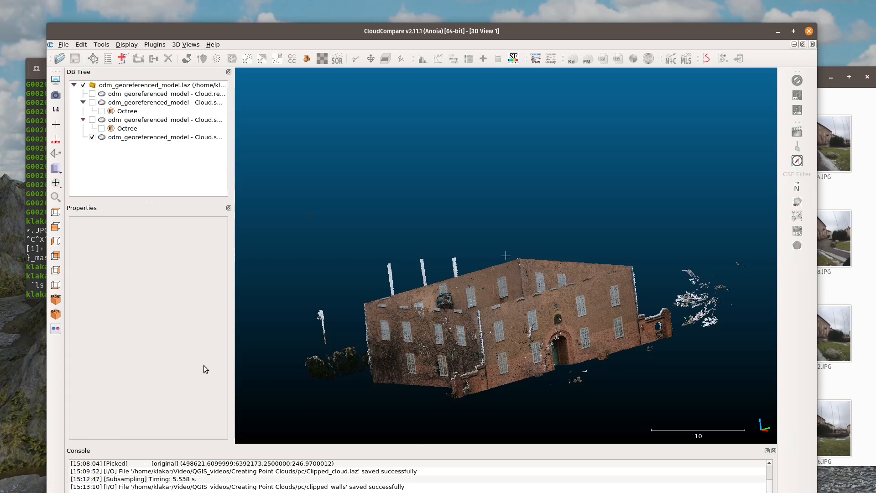
Switch to CloudCompare and view the segmented building walls from above
left_click_drag(549, 304, 419, 316)
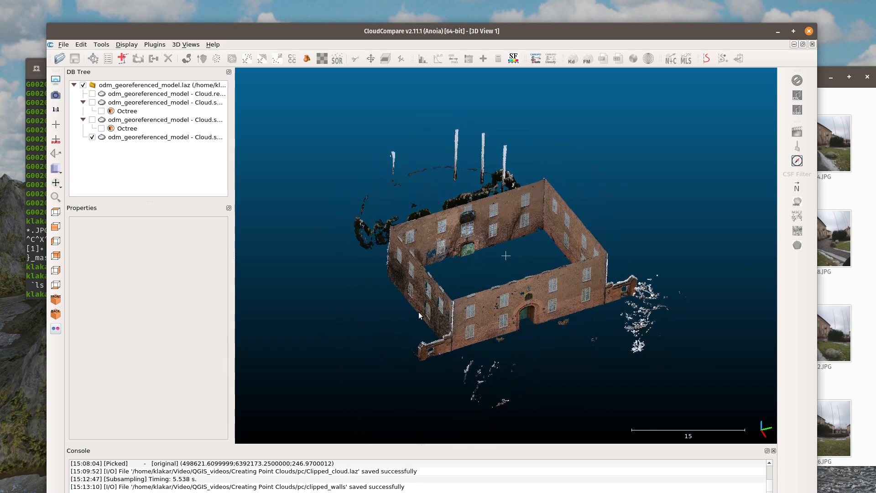